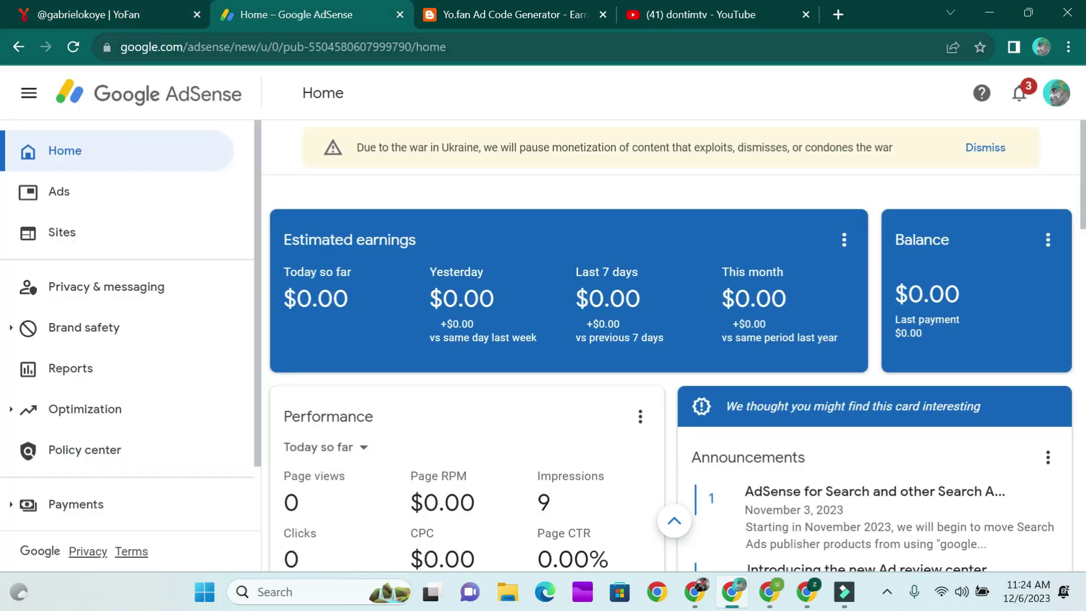
Step: Look at the open Yo.fan page and return to the AdSense home page
{"action": "left_click", "coordinate": [125, 19]}
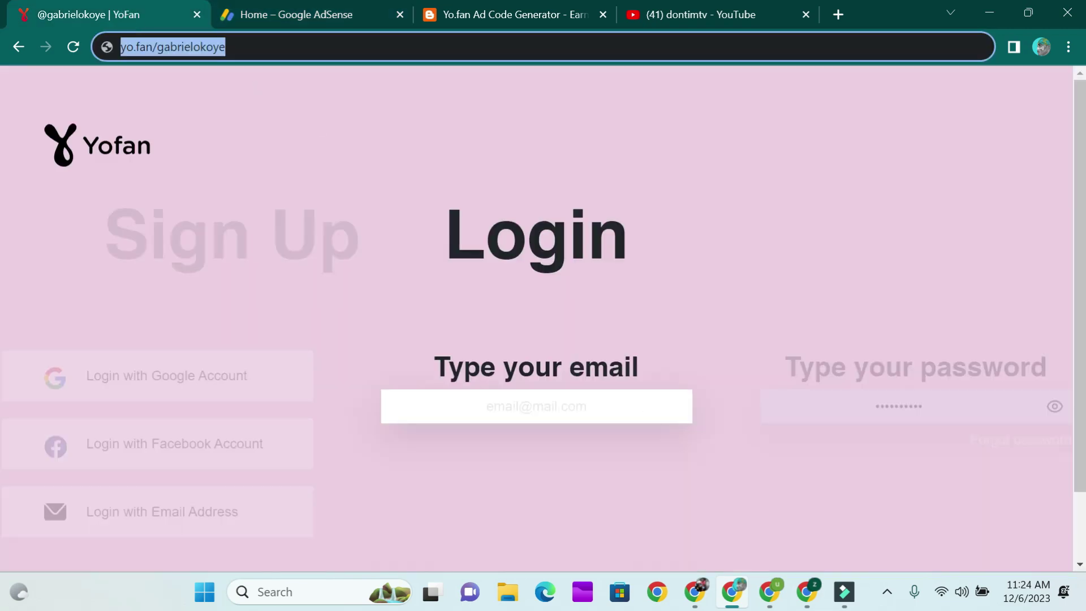
{"action": "mouse_move", "coordinate": [311, 17]}
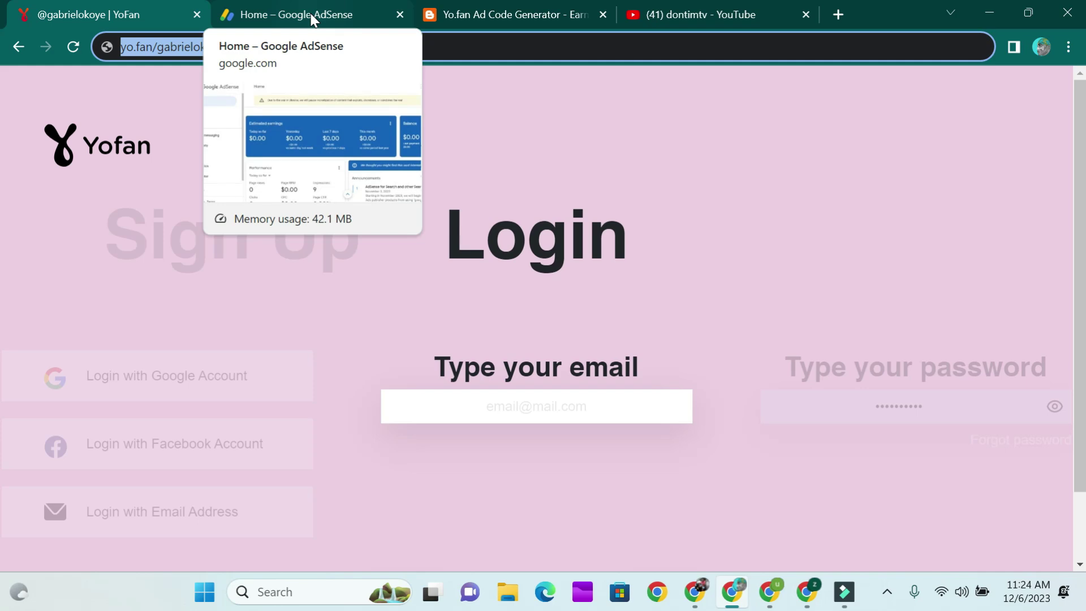
{"action": "left_click", "coordinate": [312, 17]}
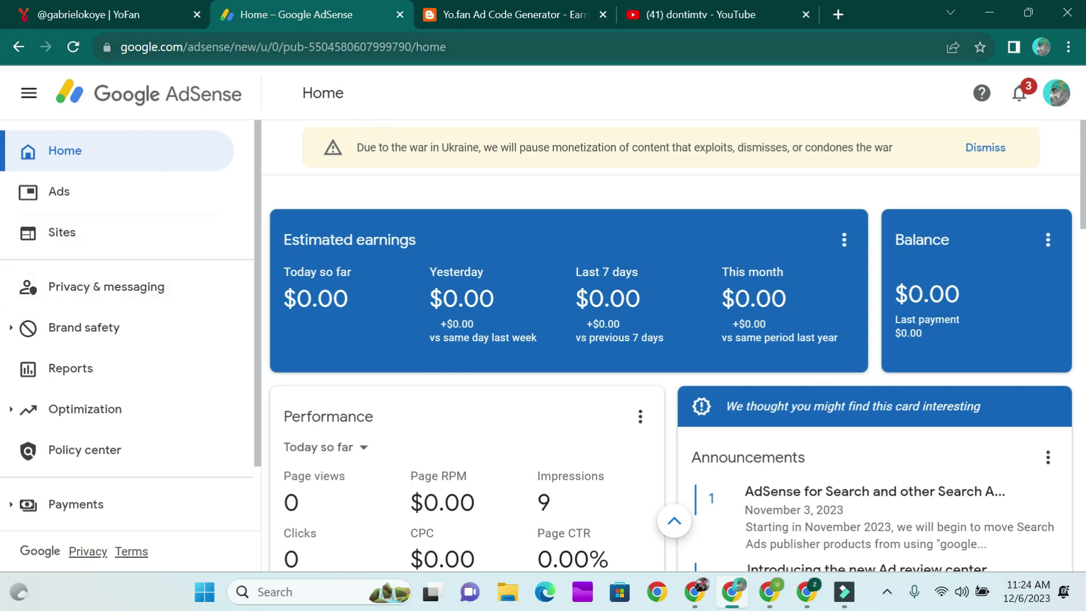
Step: Highlight only the publisher ID, including its "pub-" prefix, within the AdSense page's web address
{"action": "left_click", "coordinate": [392, 46]}
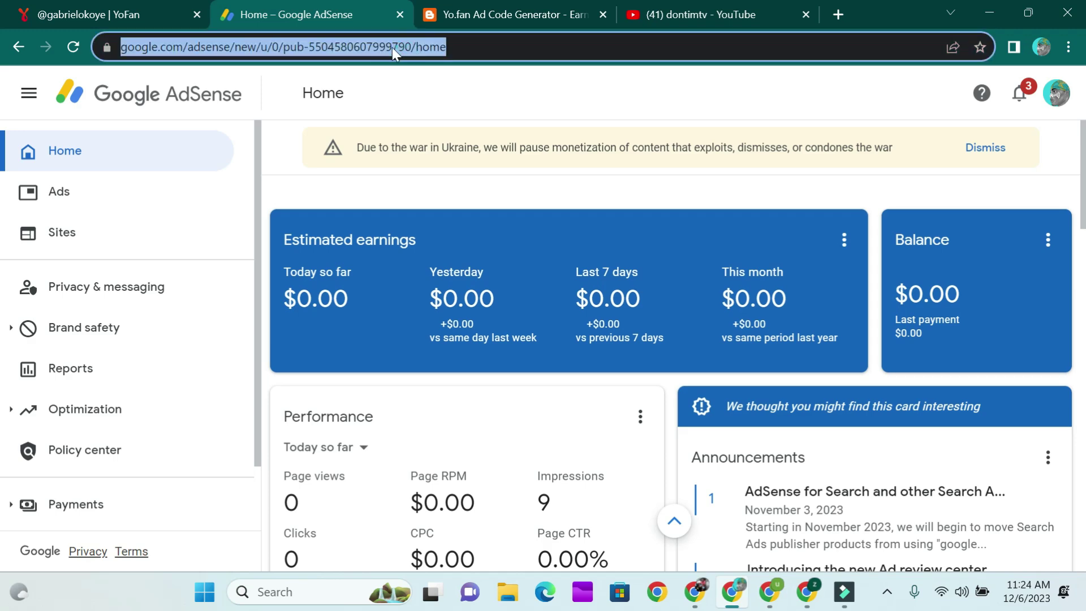
{"action": "left_click", "coordinate": [460, 47]}
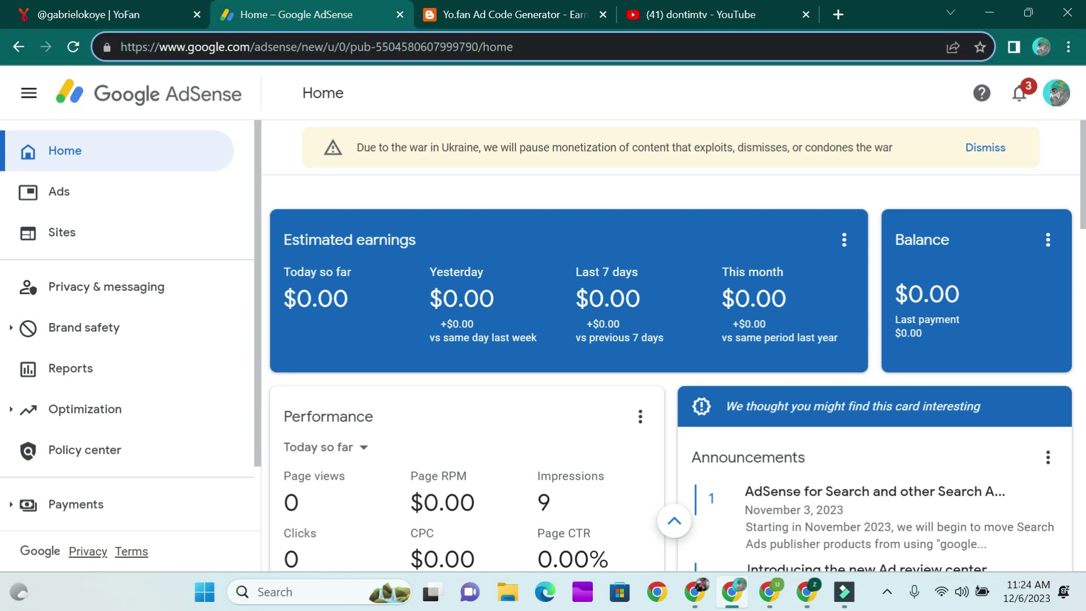
{"action": "key", "text": "shift+Right"}
{"action": "key", "text": "shift+Right"}
{"action": "double_click", "coordinate": [465, 46]}
{"action": "key", "text": "shift+Left"}
{"action": "key", "text": "shift+Left"}
{"action": "key", "text": "shift+Left"}
{"action": "key", "text": "shift+Left"}
{"action": "key", "text": "shift+Left"}
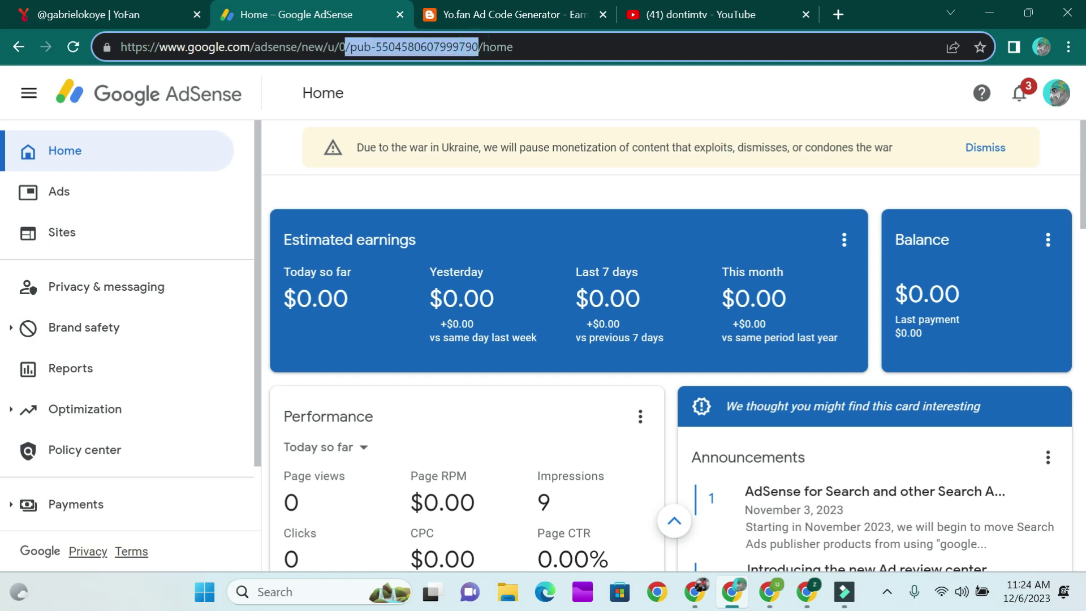
{"action": "key", "text": "shift+Right"}
Step: Open the account information in the AdSense account settings and select the full publisher ID for copying
{"action": "scroll", "coordinate": [110, 450], "scroll_direction": "down", "scroll_amount": 2}
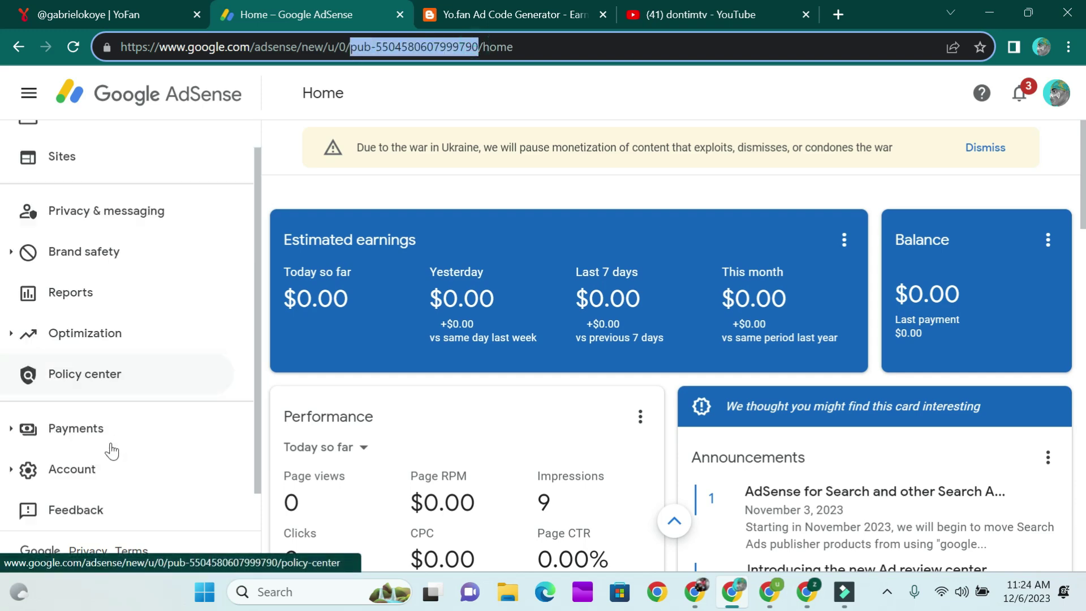
{"action": "left_click", "coordinate": [97, 481]}
{"action": "scroll", "coordinate": [121, 447], "scroll_direction": "down", "scroll_amount": 2}
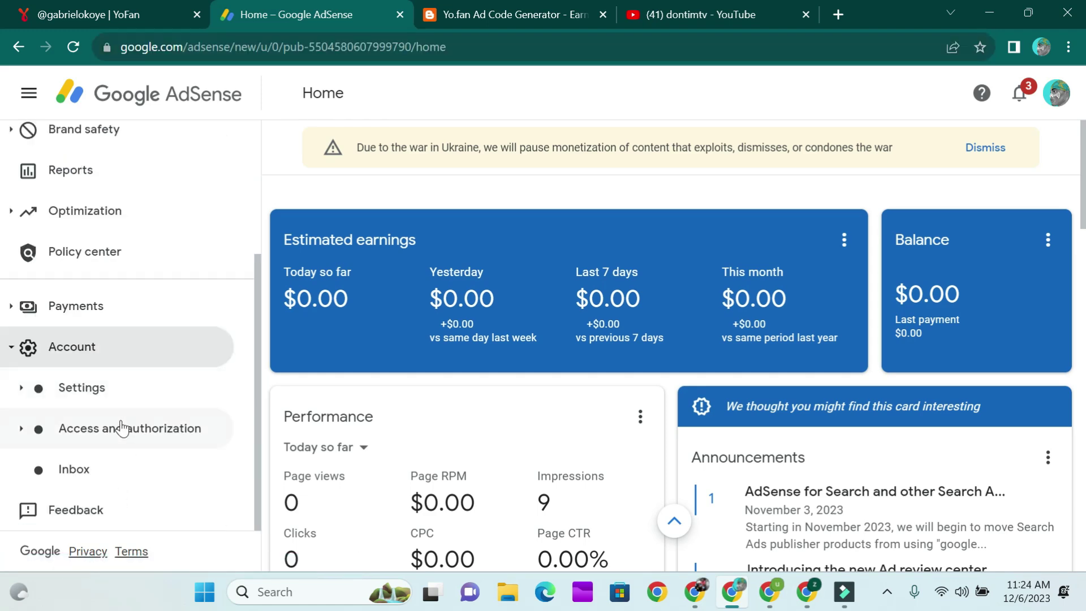
{"action": "left_click", "coordinate": [111, 398]}
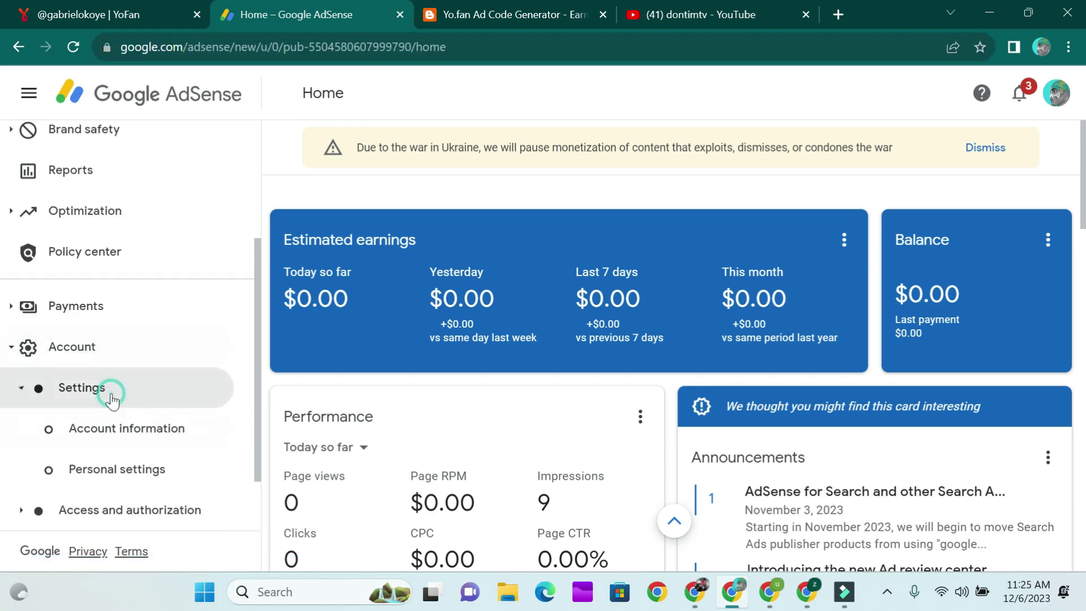
{"action": "left_click", "coordinate": [124, 431]}
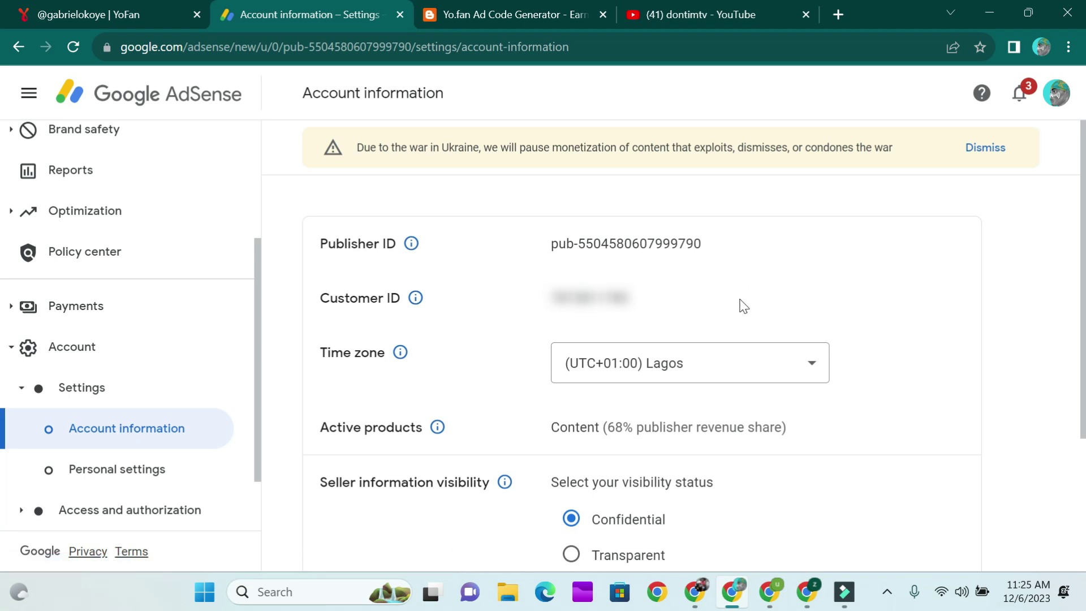
{"action": "left_click_drag", "start_coordinate": [714, 244], "coordinate": [537, 256]}
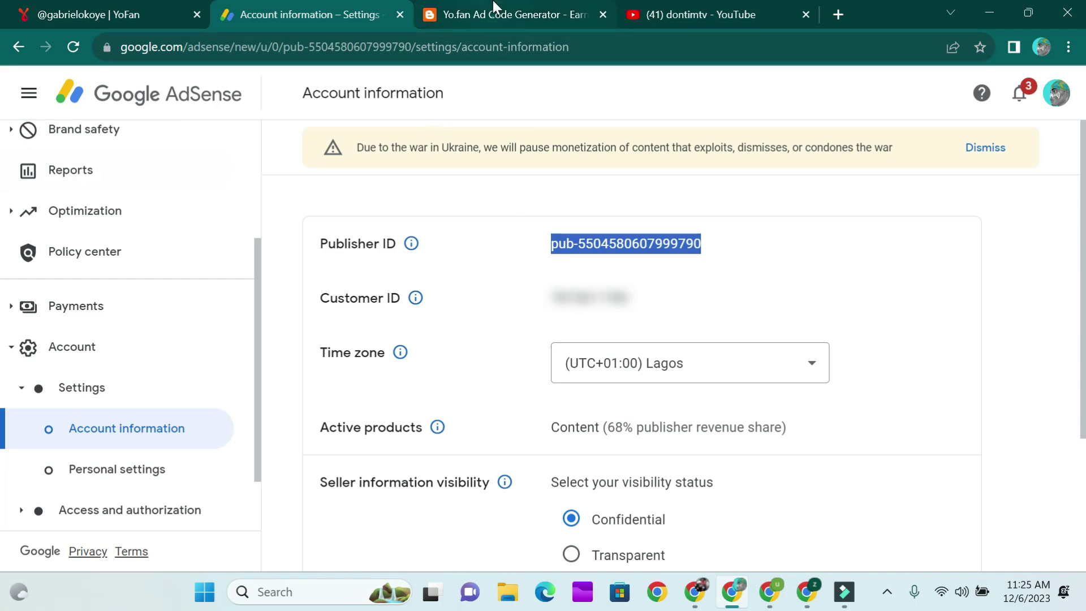
Step: Switch to the Yo.fan Ad Code Generator page and fill in the Pub ID with the AdSense publisher ID
{"action": "left_click", "coordinate": [486, 15]}
{"action": "scroll", "coordinate": [501, 139], "scroll_direction": "up", "scroll_amount": 8}
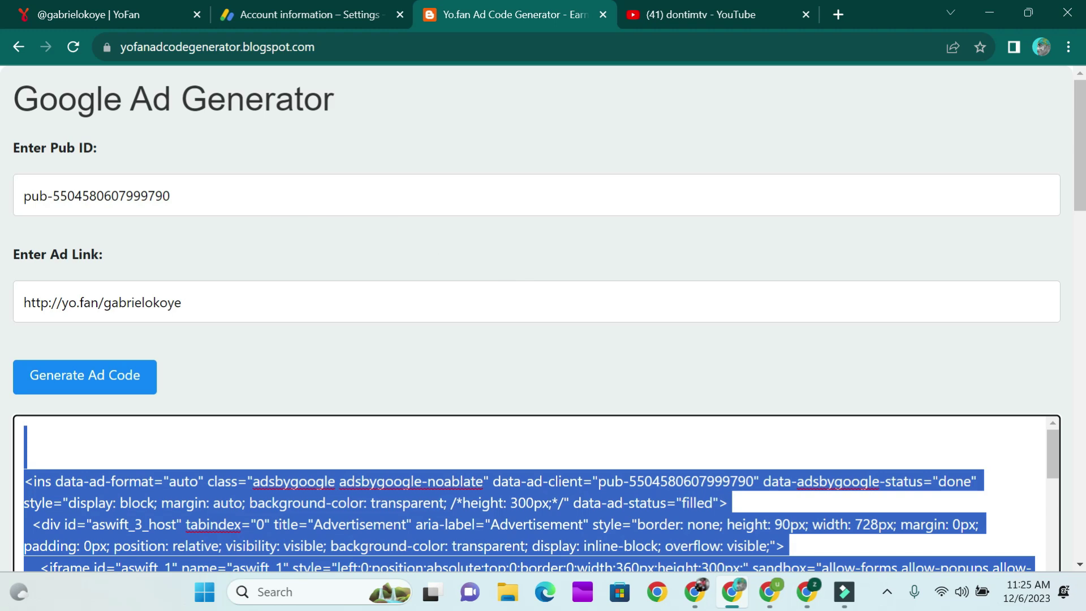
{"action": "left_click", "coordinate": [266, 196]}
{"action": "key", "text": "ctrl+a"}
{"action": "key", "text": "End"}
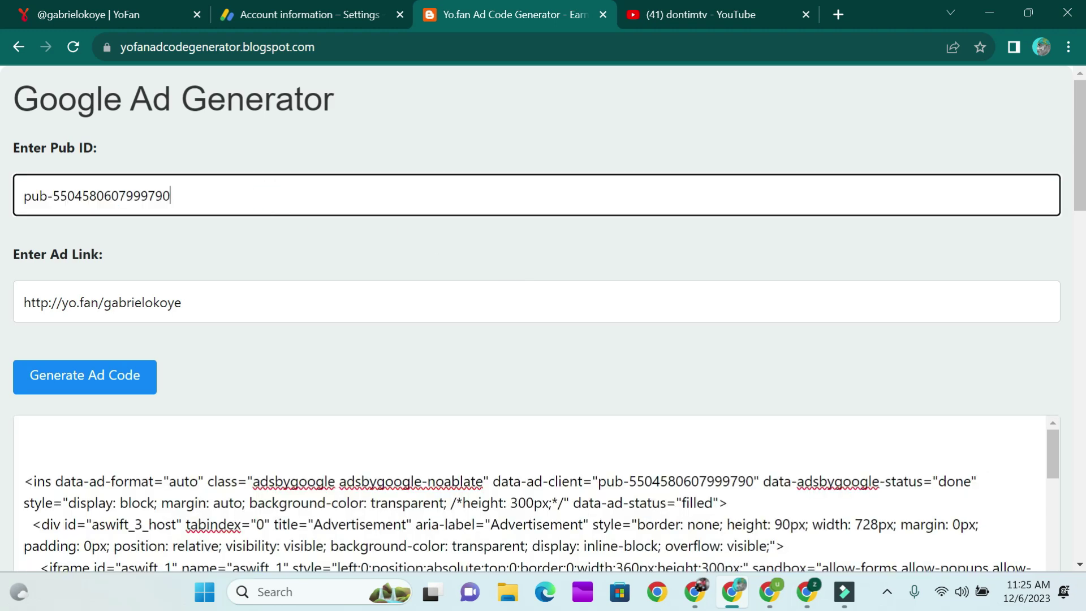
Step: Load the creator's Yo.fan profile page from its web address
{"action": "left_click", "coordinate": [107, 14]}
{"action": "left_click", "coordinate": [263, 48]}
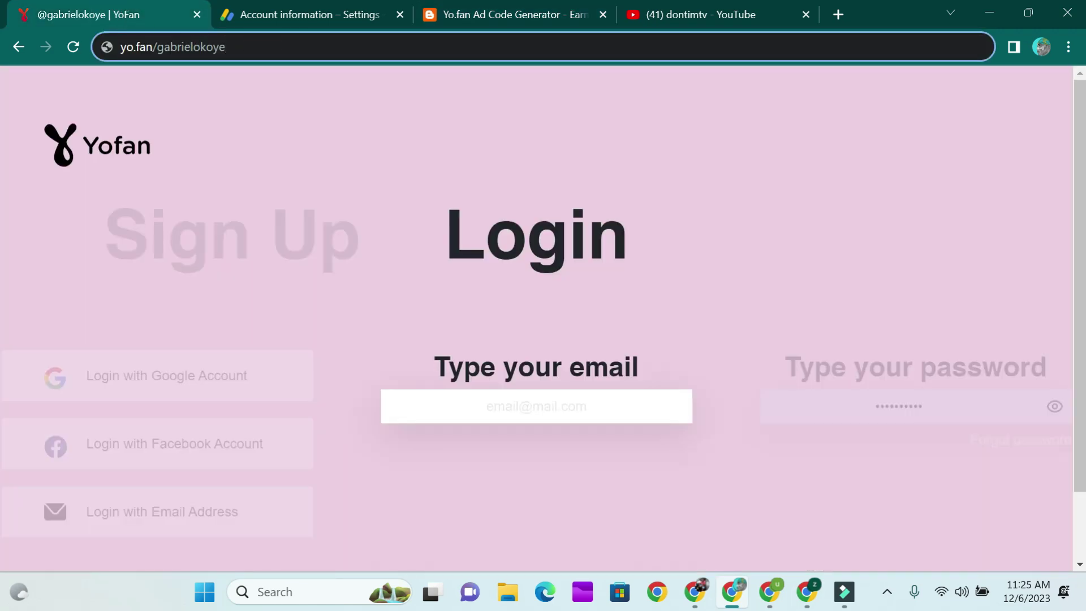
{"action": "key", "text": "ctrl+a"}
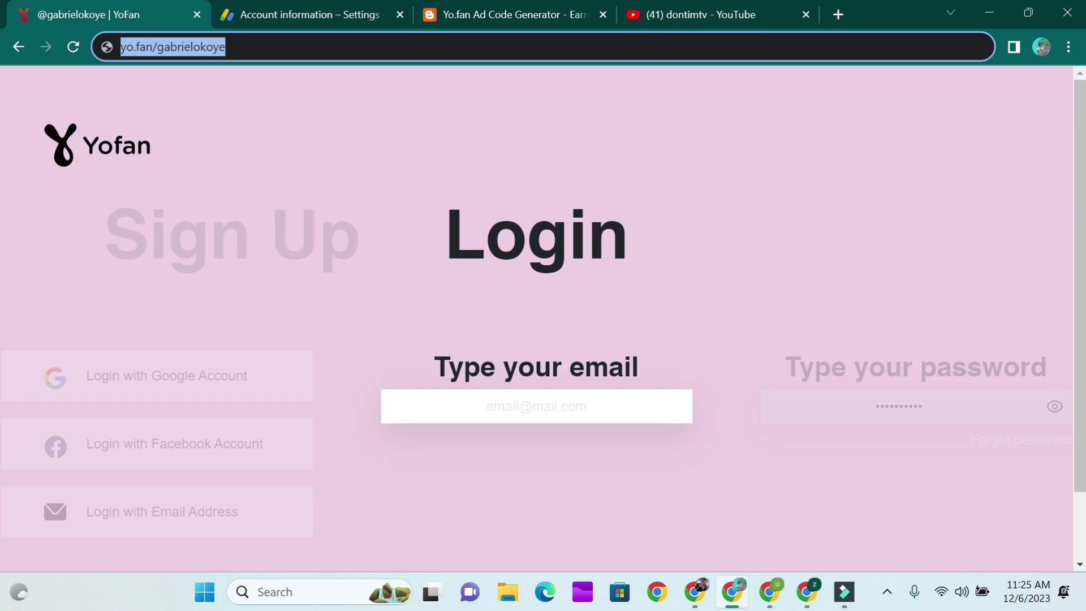
{"action": "key", "text": "Return"}
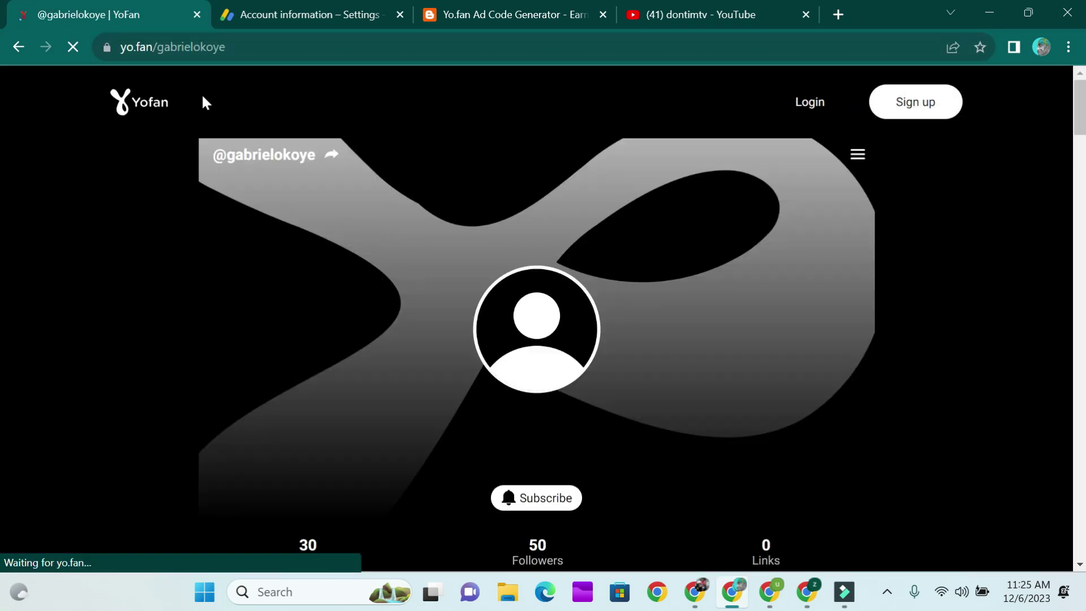
Step: Go to the yo.fan home page by removing the profile name from the address, and dismiss the notification request
{"action": "left_click_drag", "start_coordinate": [191, 47], "coordinate": [264, 48]}
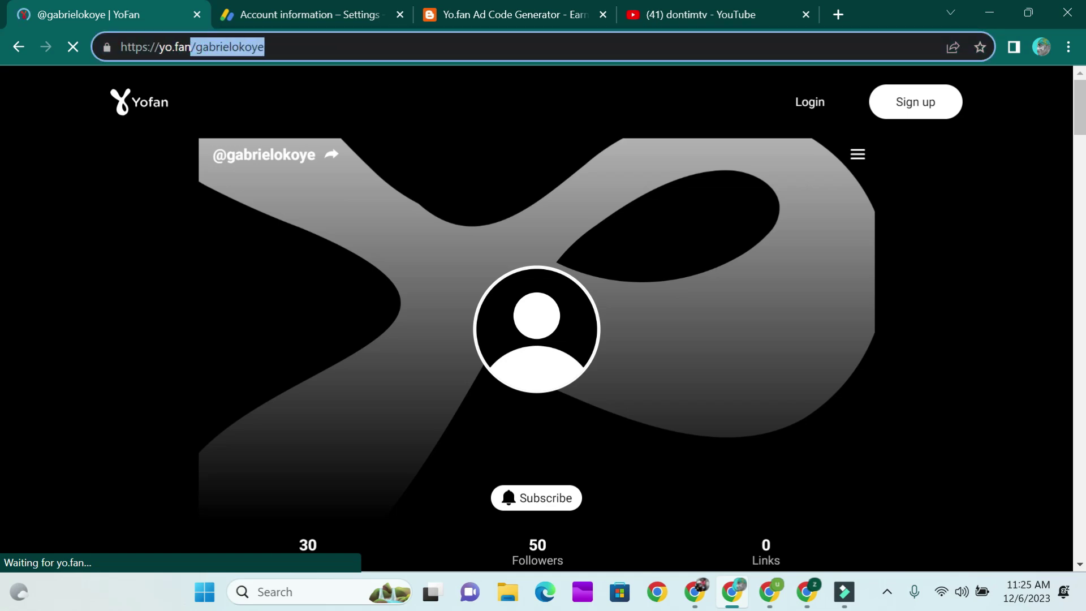
{"action": "key", "text": "BackSpace"}
{"action": "key", "text": "Return"}
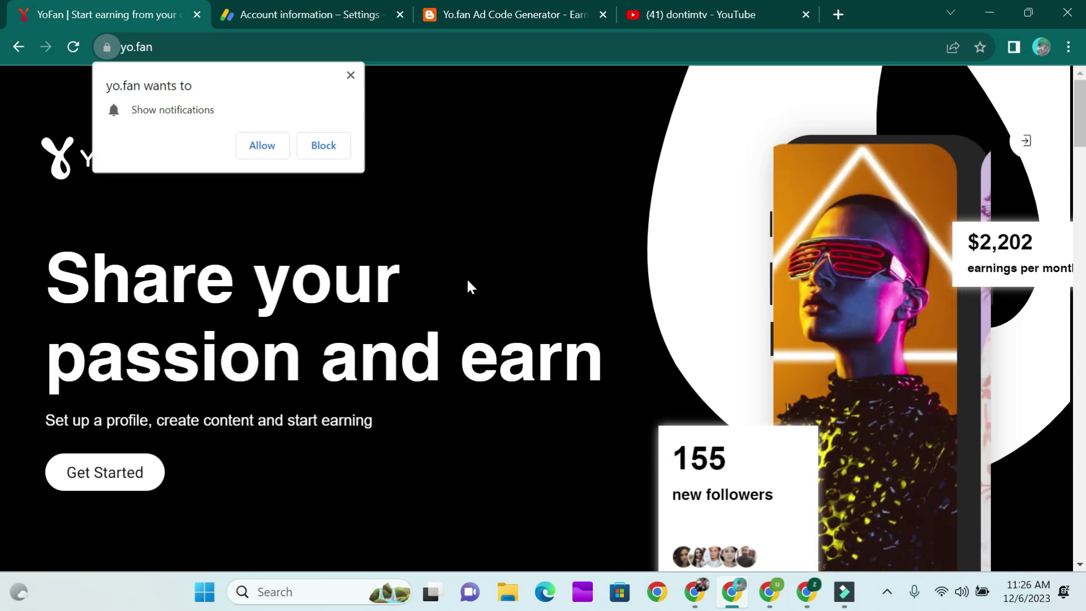
{"action": "left_click", "coordinate": [351, 75]}
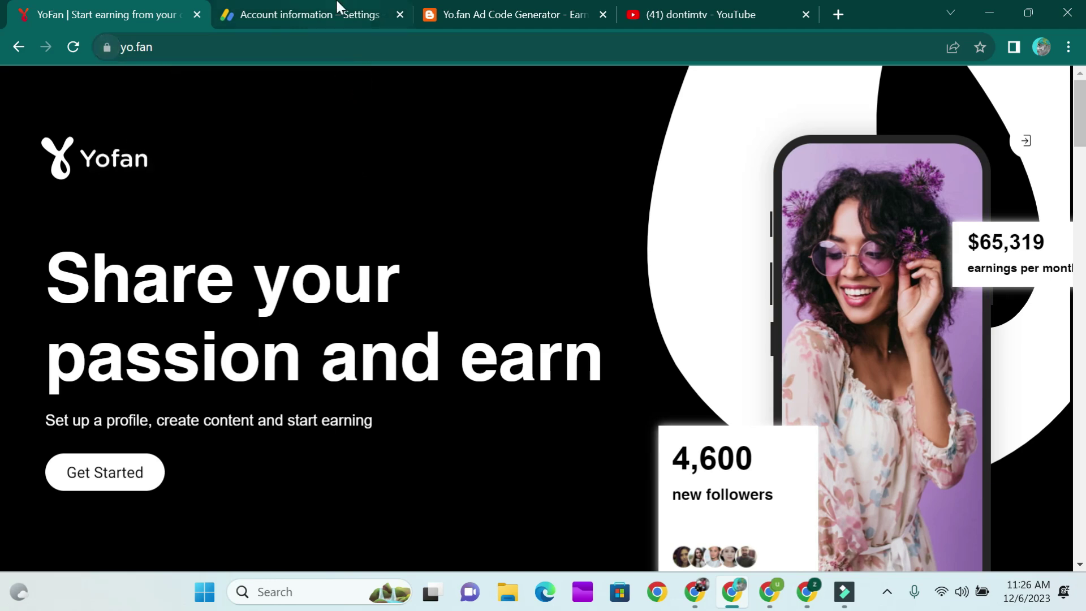
Step: Open the Sites list in AdSense and check the entry linked with YoFan
{"action": "left_click", "coordinate": [337, 7]}
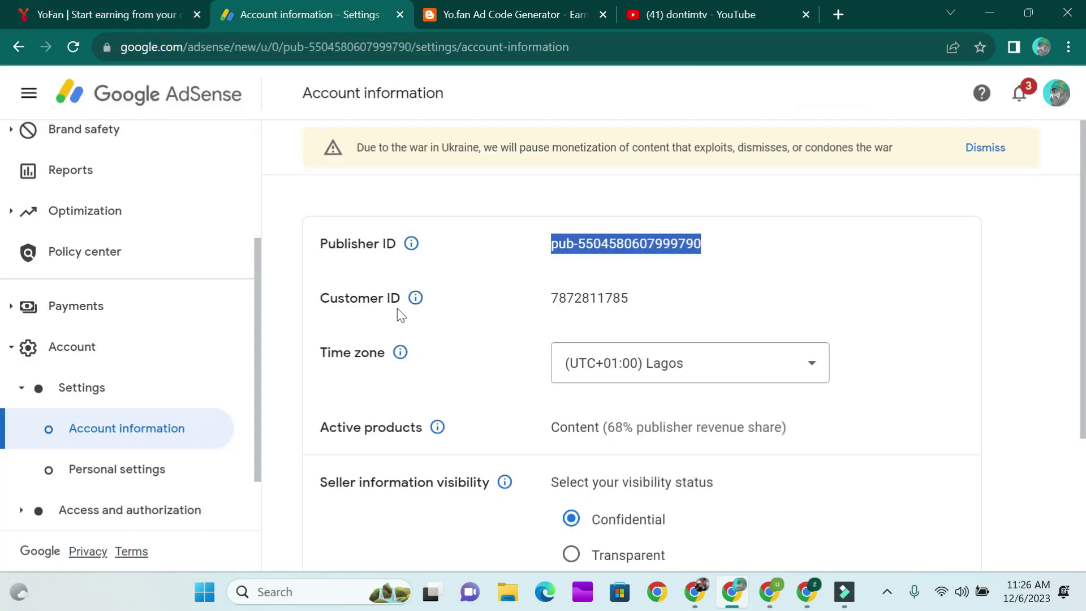
{"action": "scroll", "coordinate": [129, 204], "scroll_direction": "up", "scroll_amount": 4}
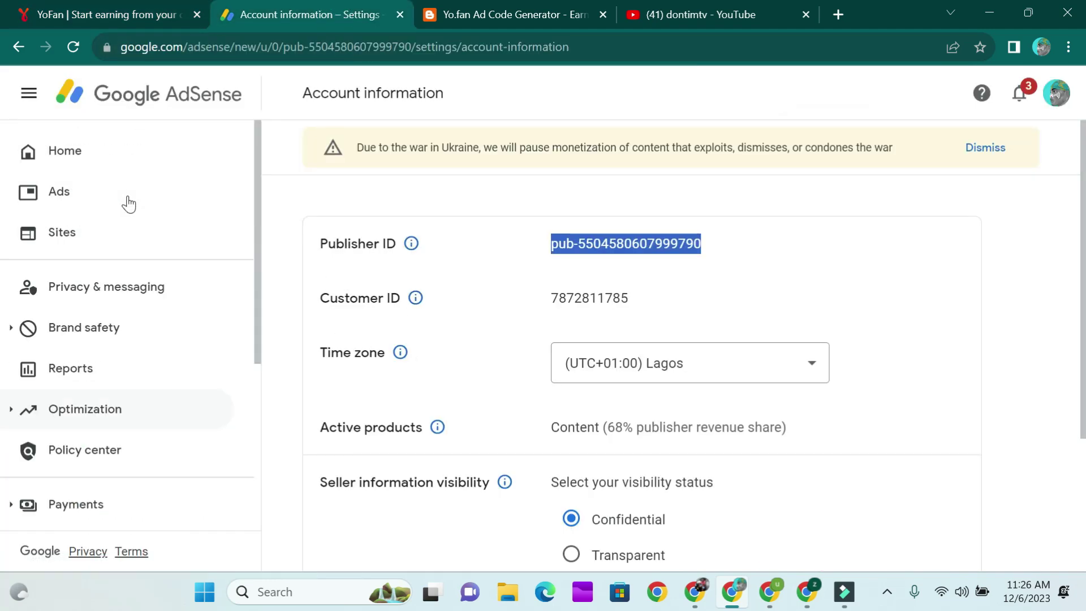
{"action": "left_click", "coordinate": [108, 12]}
{"action": "left_click", "coordinate": [388, 7]}
{"action": "left_click", "coordinate": [97, 236]}
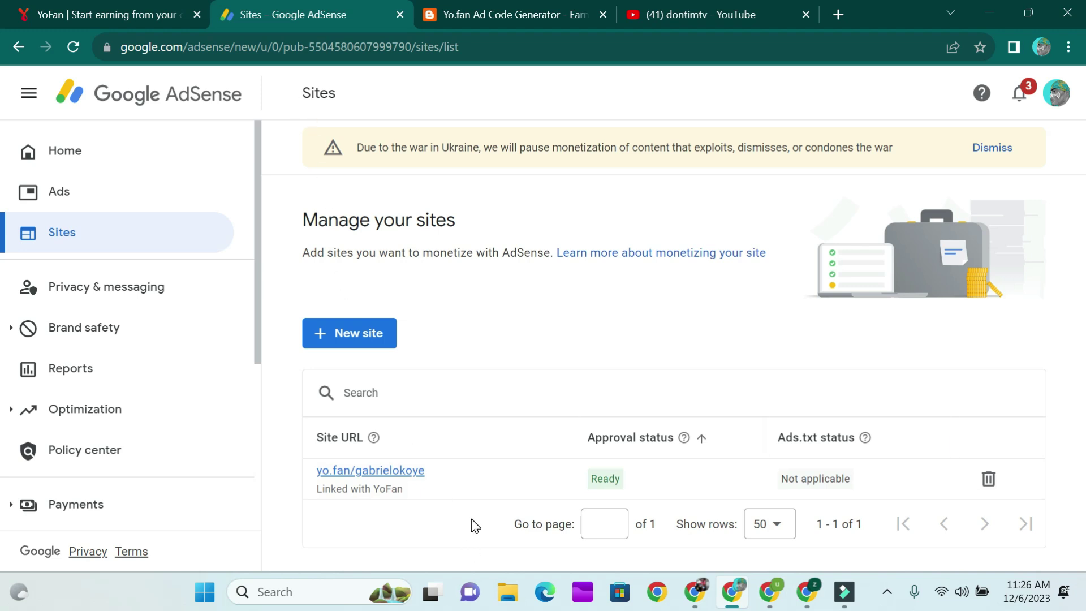
{"action": "left_click", "coordinate": [143, 15]}
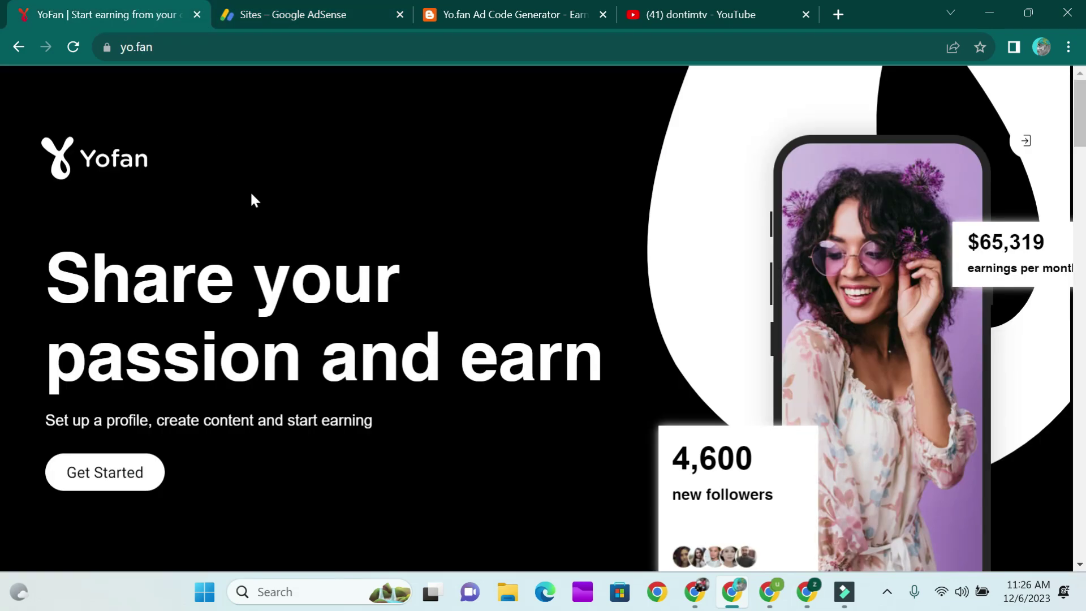
{"action": "left_click", "coordinate": [297, 11]}
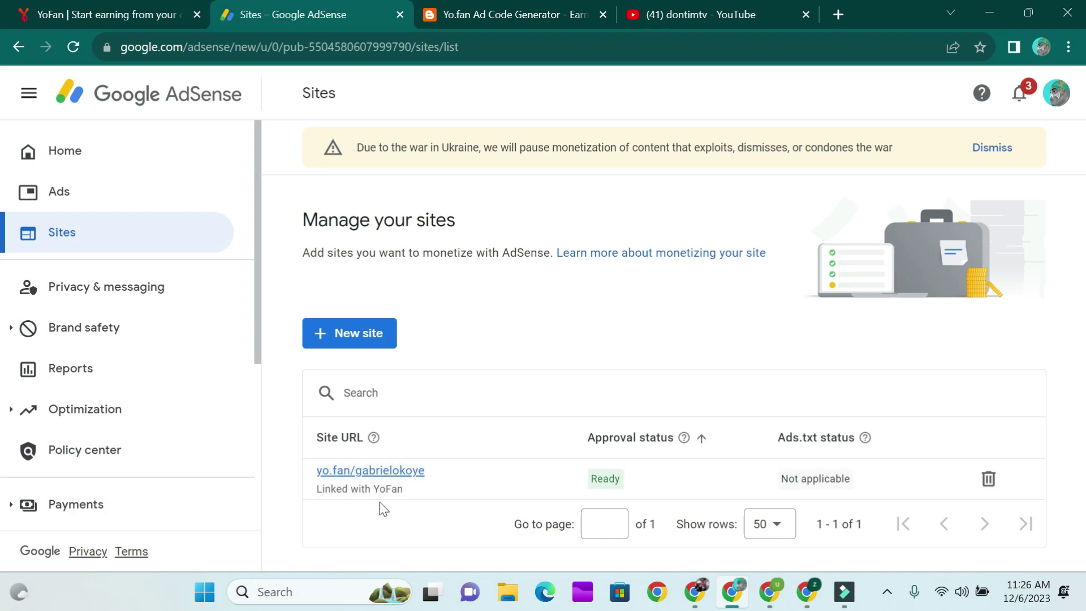
Step: Bring up the creator's Yo.fan profile address in the yo.fan page's address and copy the whole link
{"action": "left_click", "coordinate": [498, 11]}
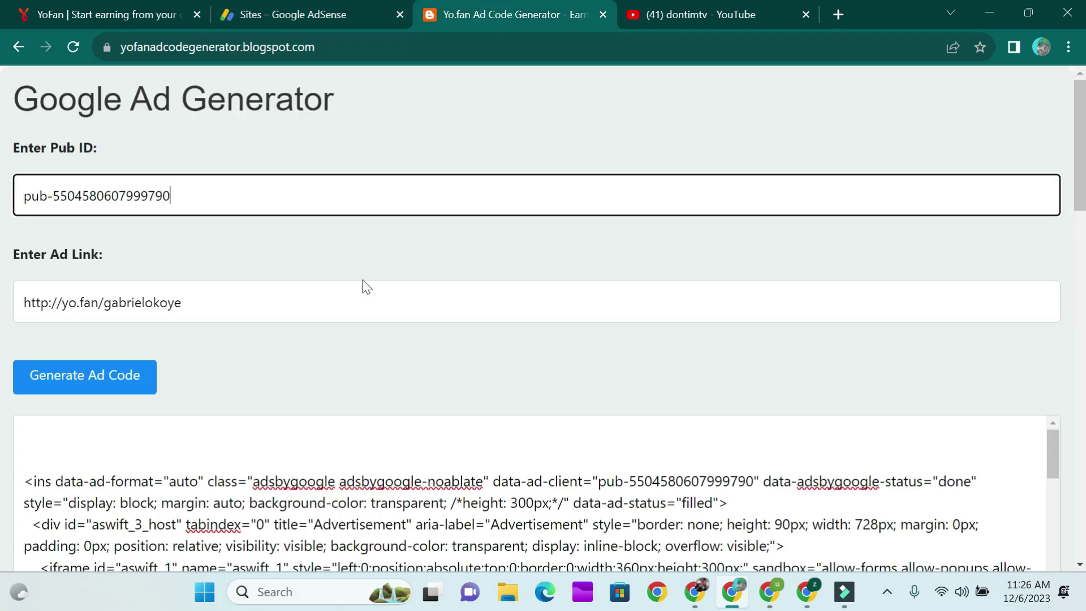
{"action": "left_click", "coordinate": [134, 11]}
{"action": "left_click", "coordinate": [190, 47]}
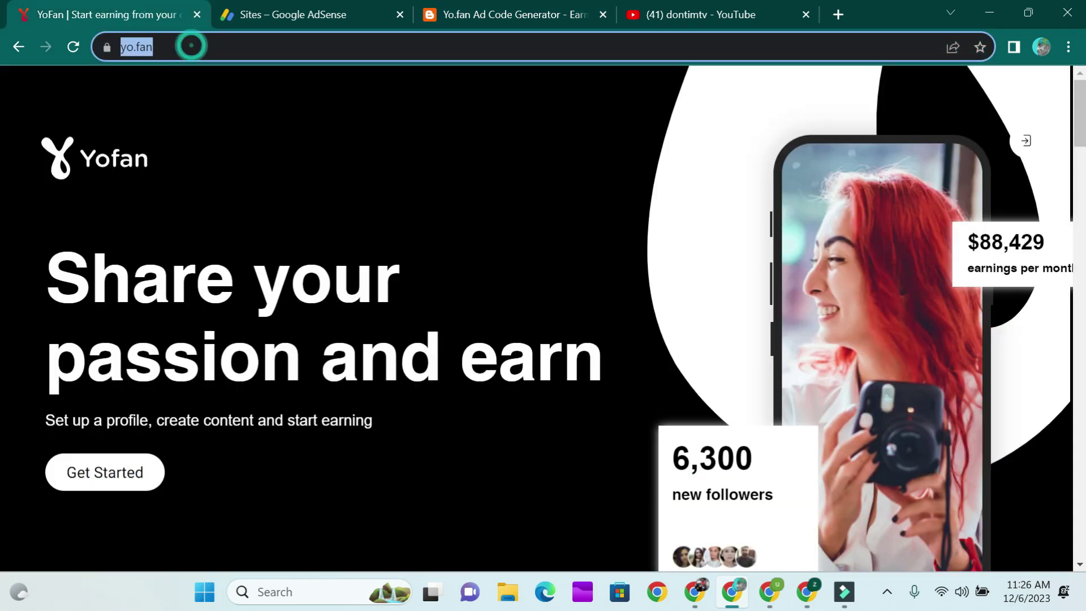
{"action": "type", "text": "yo"}
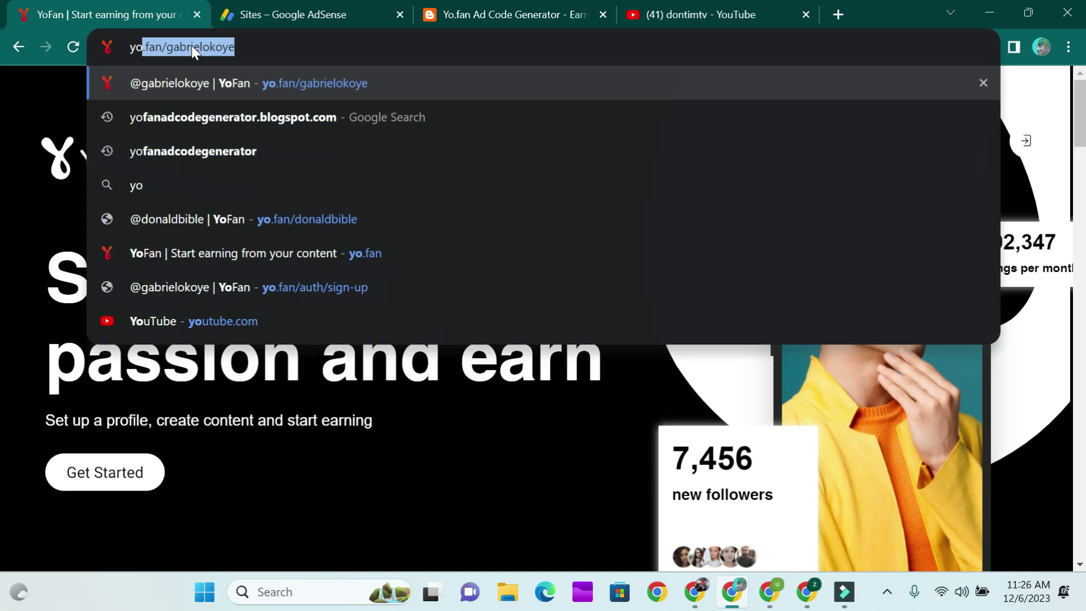
{"action": "left_click", "coordinate": [276, 63]}
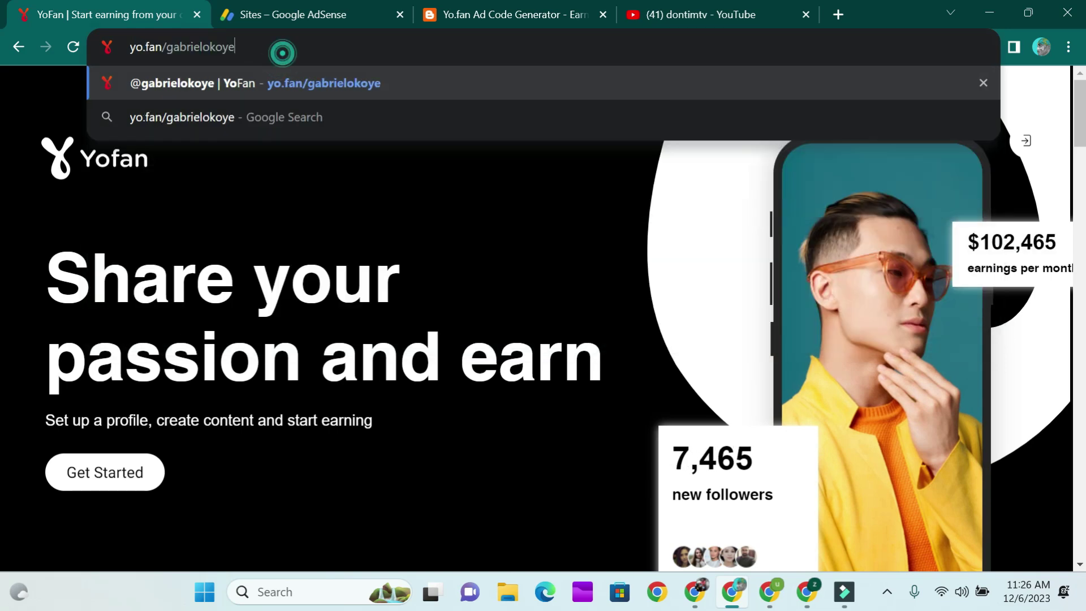
{"action": "key", "text": "ctrl+a"}
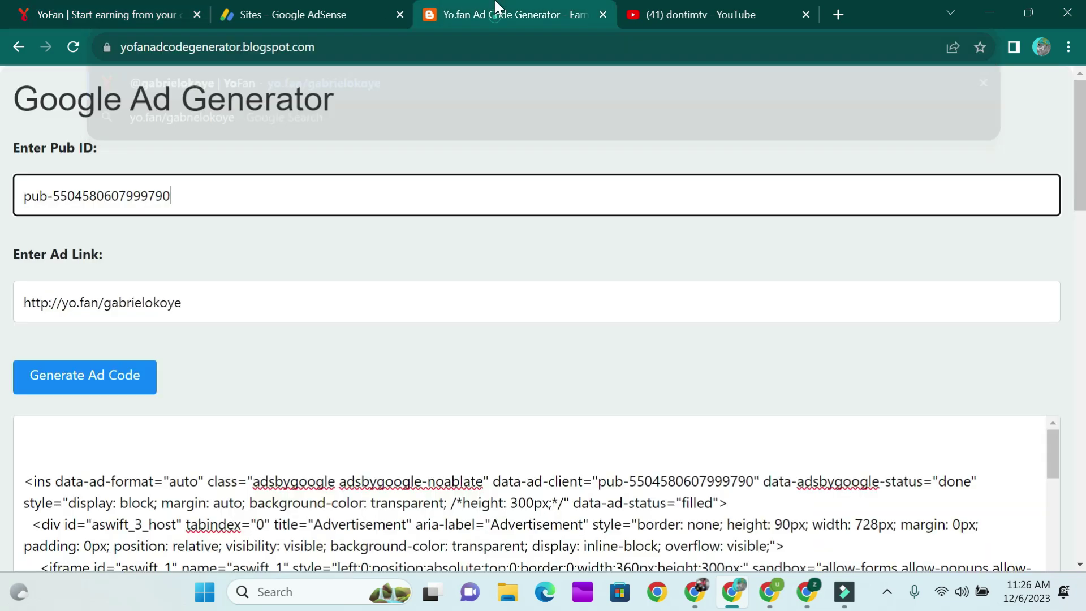
Step: Replace the Ad Link in the ad code generator with the copied Yo.fan profile link
{"action": "left_click", "coordinate": [500, 11]}
{"action": "left_click", "coordinate": [290, 284]}
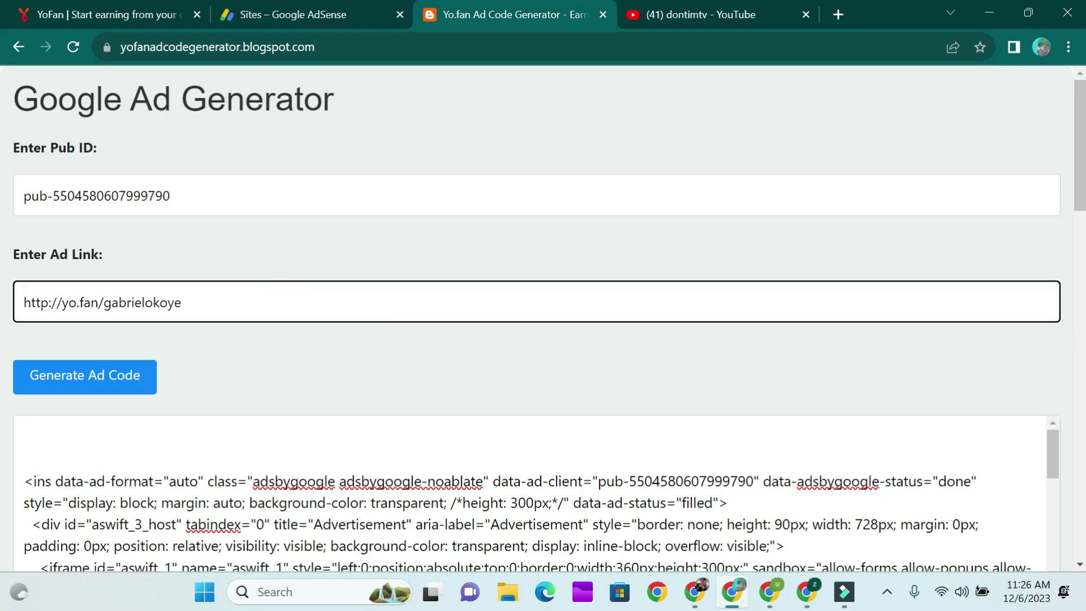
{"action": "key", "text": "ctrl+a"}
{"action": "key", "text": "ctrl+c"}
{"action": "type", "text": "v"}
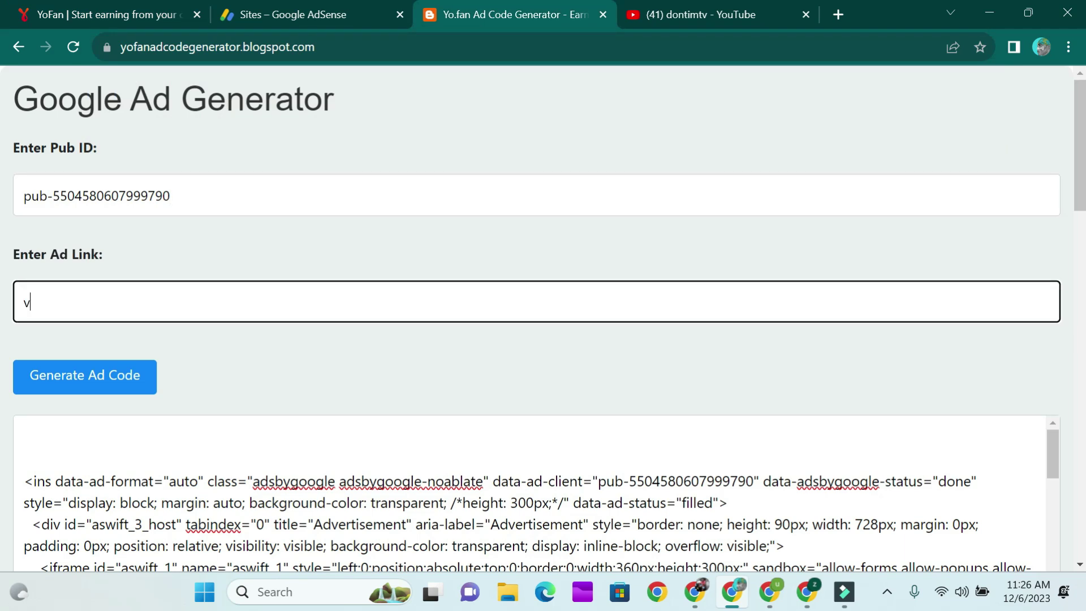
{"action": "key", "text": "ctrl+a"}
{"action": "key", "text": "ctrl+v"}
Step: Clear the existing code from the generator's output and generate the ad code from the entered Pub ID and link
{"action": "left_click", "coordinate": [143, 386]}
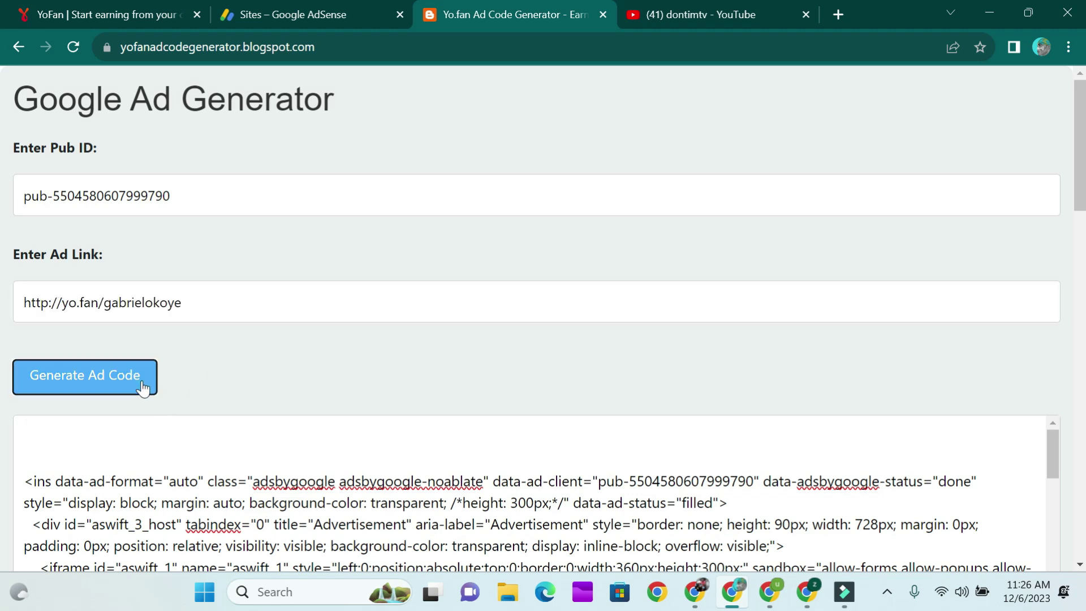
{"action": "left_click", "coordinate": [421, 481]}
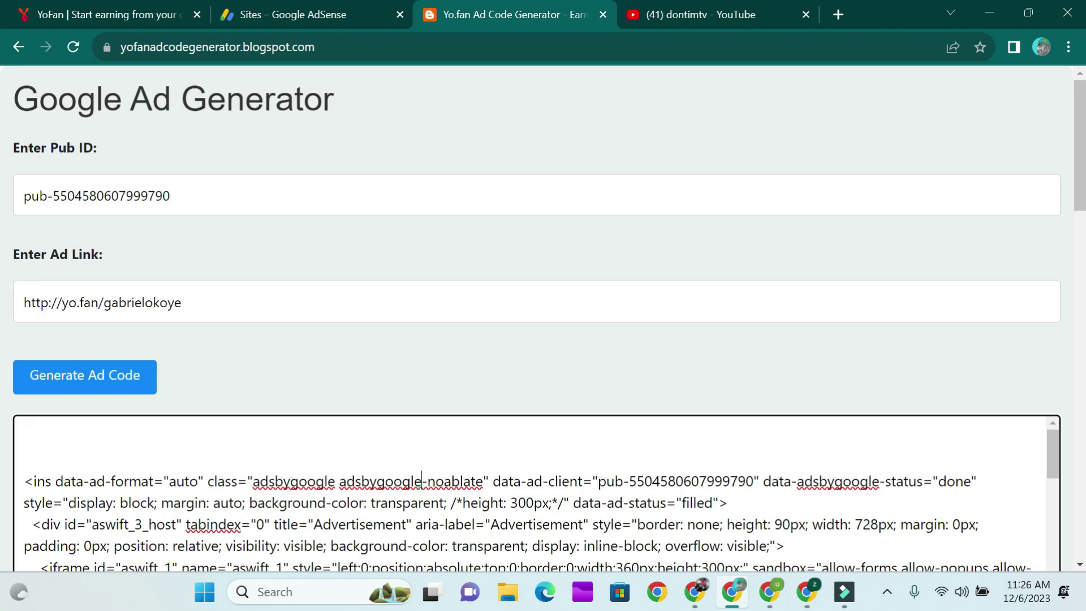
{"action": "key", "text": "ctrl+a"}
{"action": "key", "text": "BackSpace"}
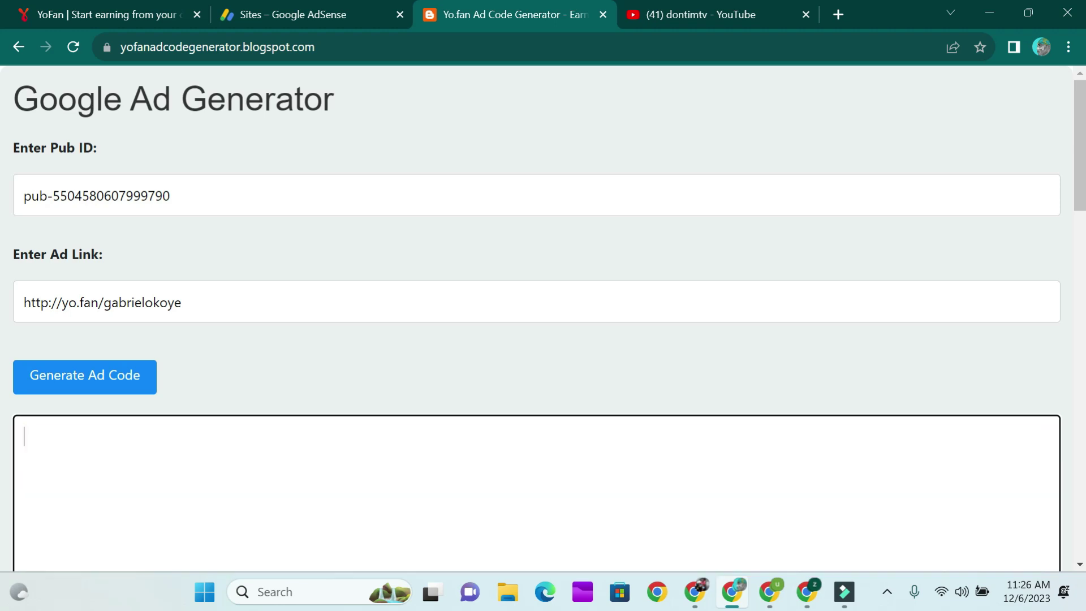
{"action": "left_click", "coordinate": [129, 378]}
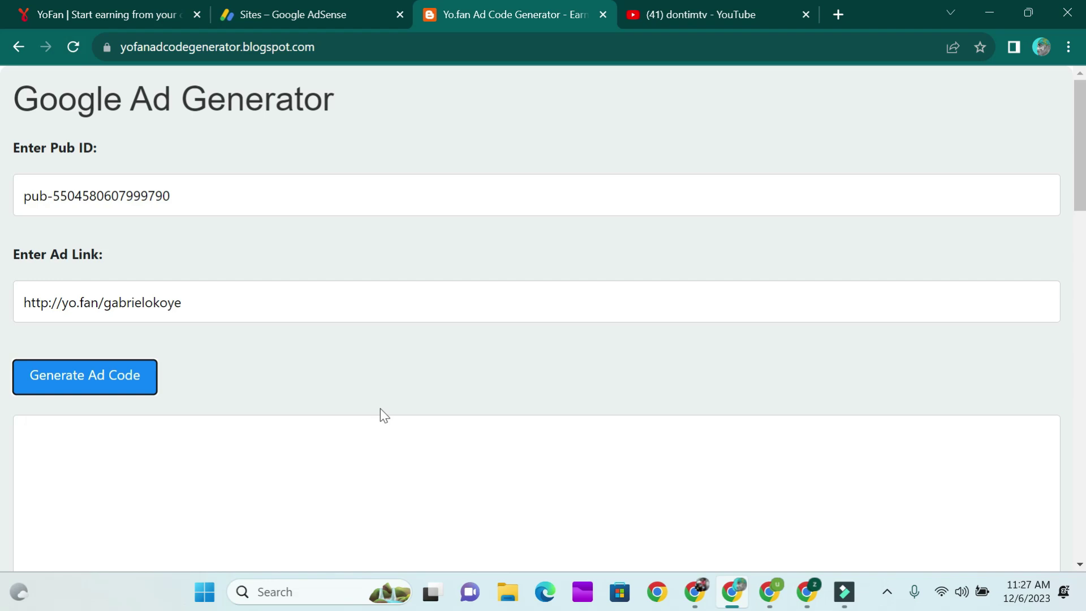
Step: Reload the ad code generator and re-enter the Pub ID copied from the AdSense page's address
{"action": "scroll", "coordinate": [380, 408], "scroll_direction": "down", "scroll_amount": 5}
{"action": "scroll", "coordinate": [511, 456], "scroll_direction": "up", "scroll_amount": 5}
{"action": "left_click", "coordinate": [73, 47]}
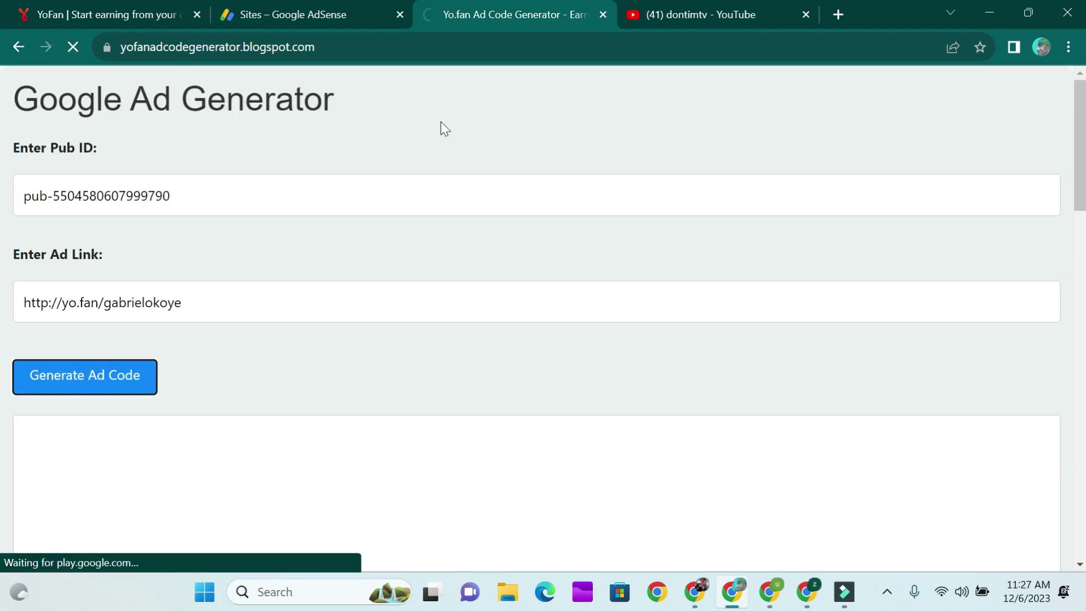
{"action": "key", "text": "ctrl+shift+Tab"}
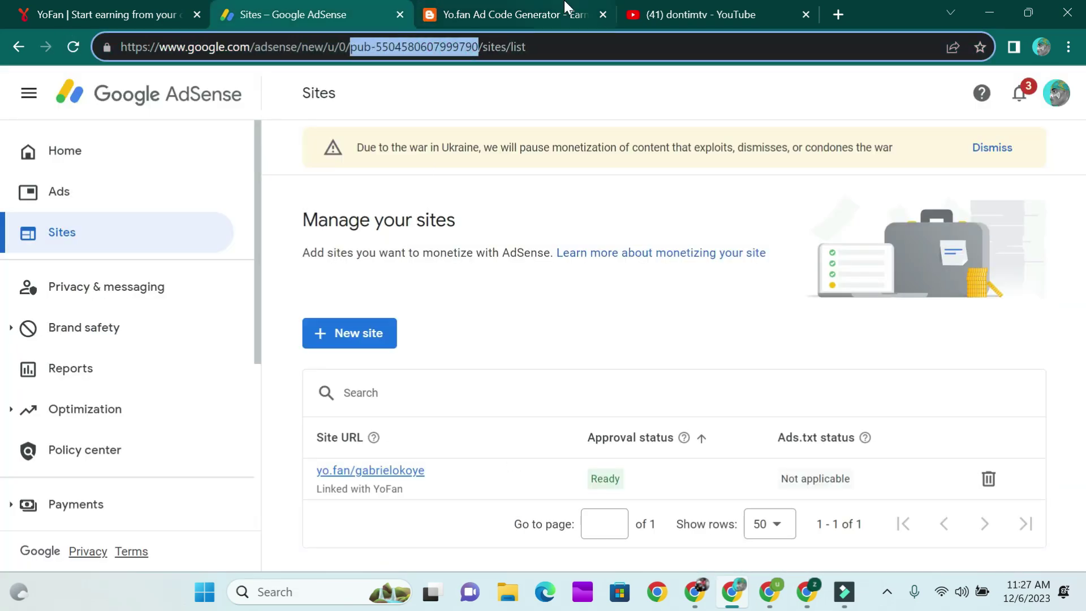
{"action": "key", "text": "ctrl+c"}
{"action": "key", "text": "ctrl+Tab"}
{"action": "left_click", "coordinate": [298, 189]}
{"action": "key", "text": "ctrl+v"}
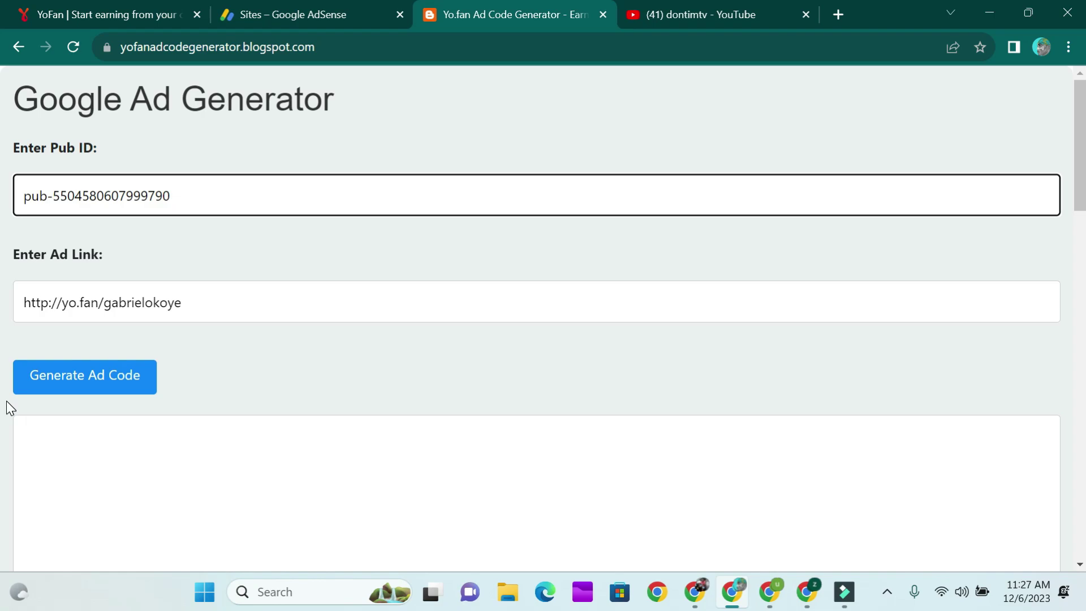
Step: Generate the ad code from the entered Pub ID and link, and copy the resulting HTML code
{"action": "left_click", "coordinate": [81, 389]}
{"action": "scroll", "coordinate": [532, 493], "scroll_direction": "down", "scroll_amount": 4}
{"action": "scroll", "coordinate": [501, 381], "scroll_direction": "down", "scroll_amount": 10}
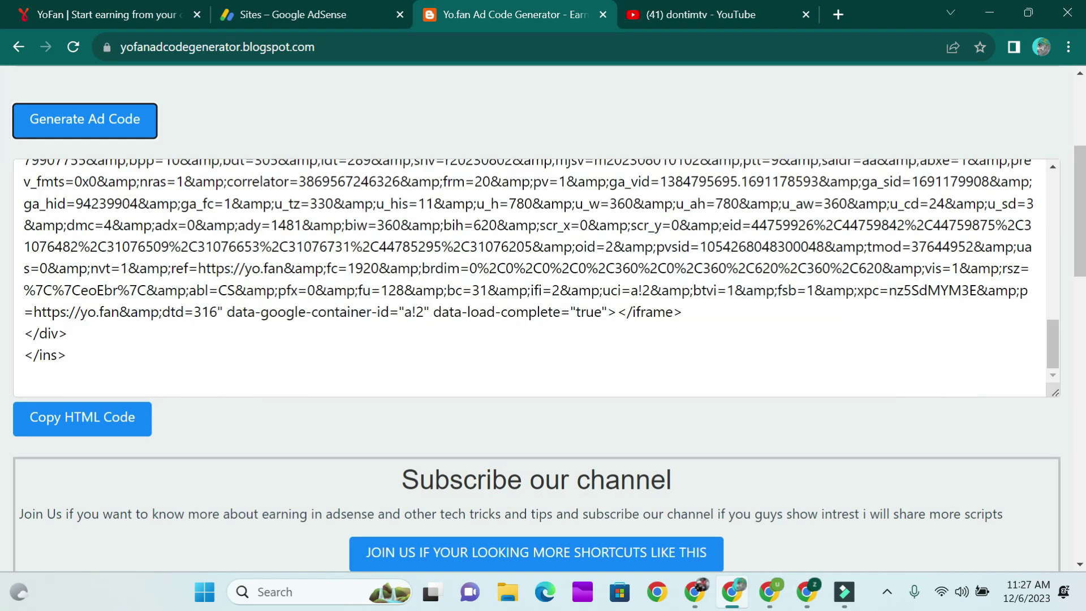
{"action": "scroll", "coordinate": [532, 316], "scroll_direction": "down", "scroll_amount": 6}
{"action": "scroll", "coordinate": [532, 317], "scroll_direction": "up", "scroll_amount": 5}
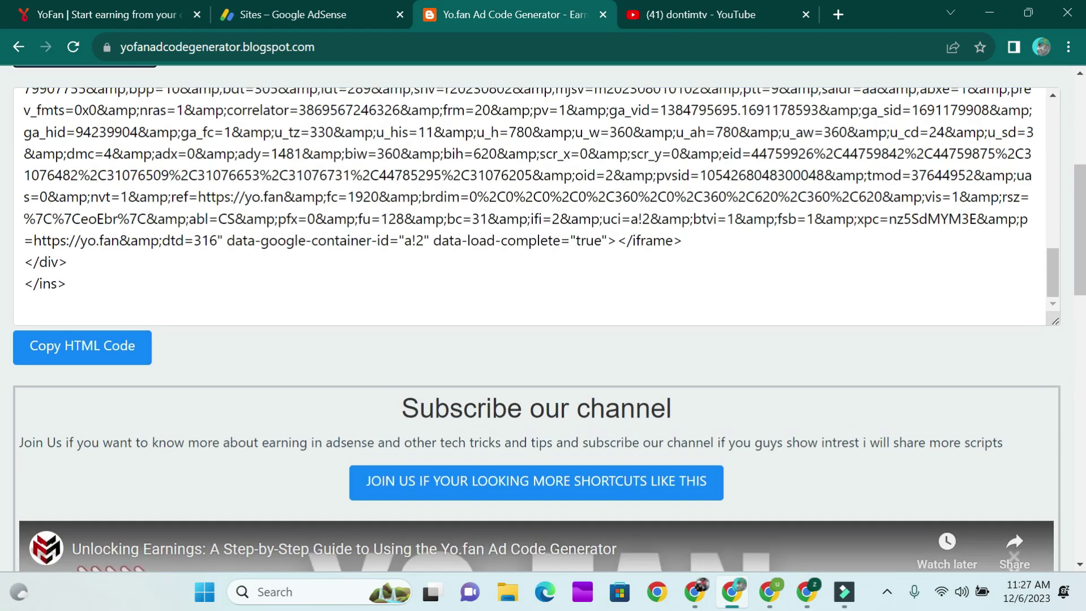
{"action": "left_click", "coordinate": [135, 342]}
{"action": "left_click", "coordinate": [134, 340]}
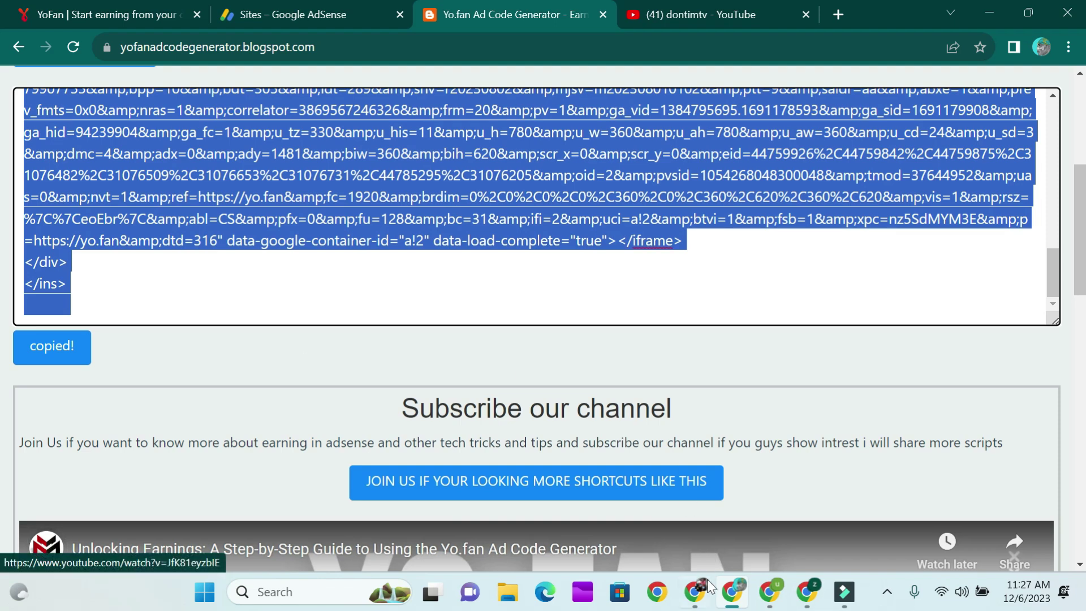
Step: Switch to the Ziploaded blog's layout in Blogger, review the ad code in the sidebar's Advertisement gadget and save the gadget
{"action": "mouse_move", "coordinate": [703, 599]}
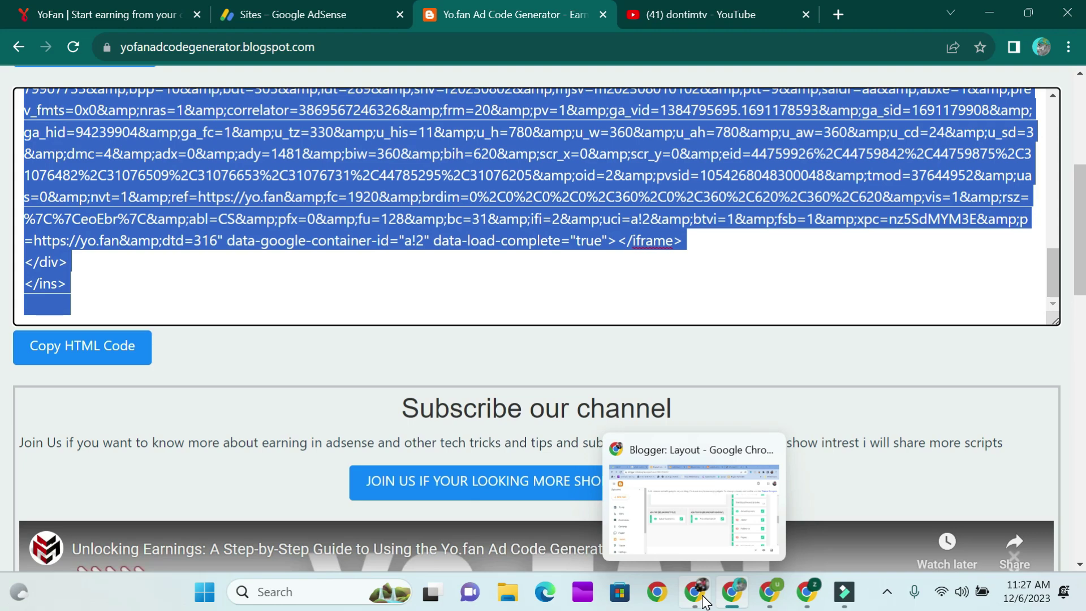
{"action": "left_click", "coordinate": [704, 599]}
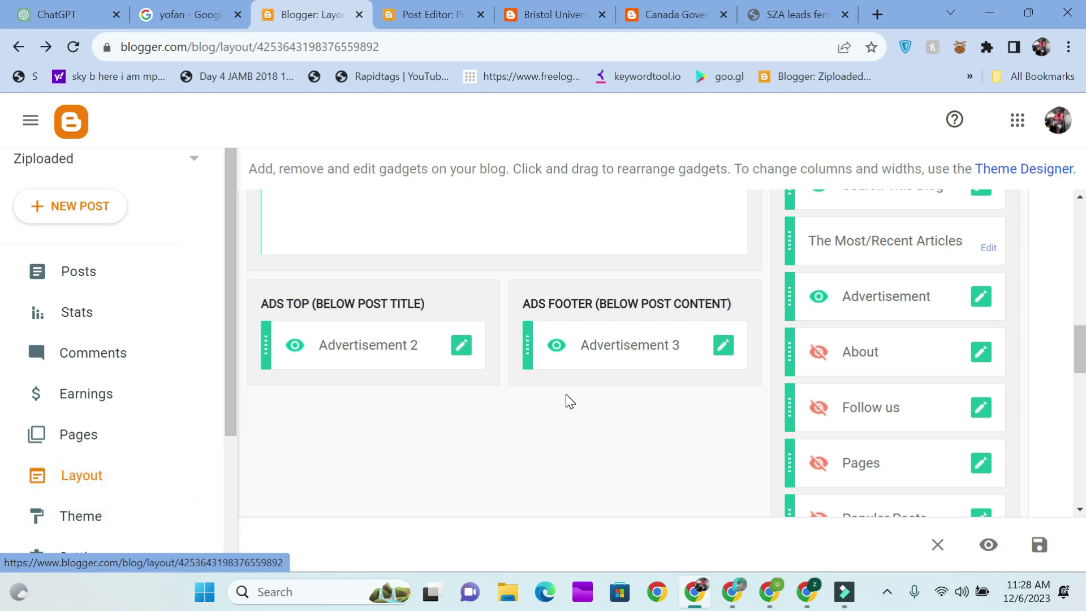
{"action": "scroll", "coordinate": [565, 400], "scroll_direction": "up", "scroll_amount": 10}
{"action": "scroll", "coordinate": [565, 394], "scroll_direction": "up", "scroll_amount": 2}
{"action": "scroll", "coordinate": [566, 394], "scroll_direction": "down", "scroll_amount": 9}
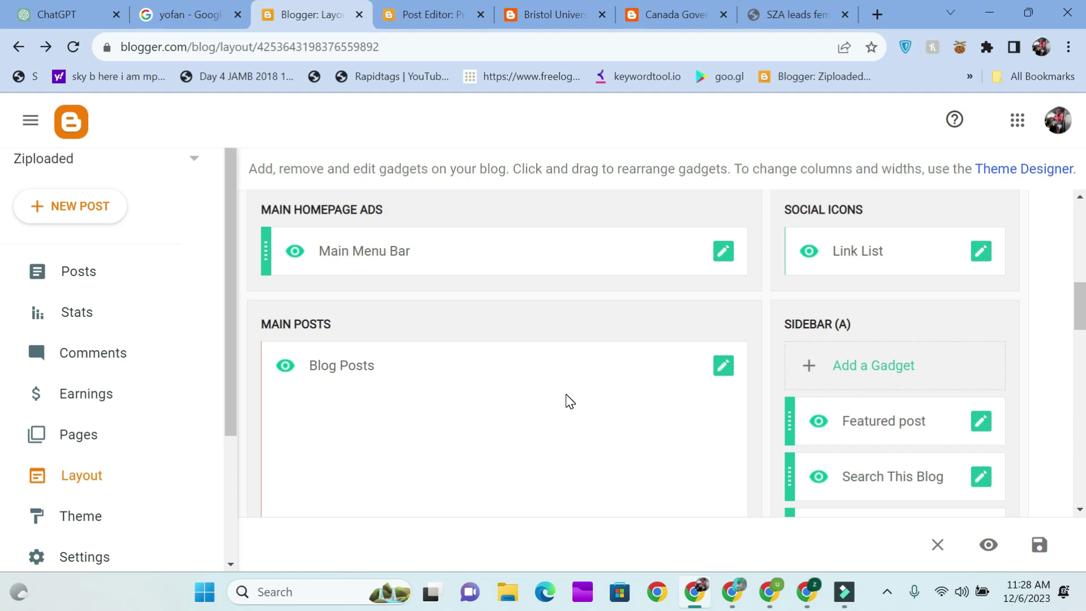
{"action": "scroll", "coordinate": [565, 396], "scroll_direction": "down", "scroll_amount": 5}
{"action": "scroll", "coordinate": [896, 275], "scroll_direction": "up", "scroll_amount": 2}
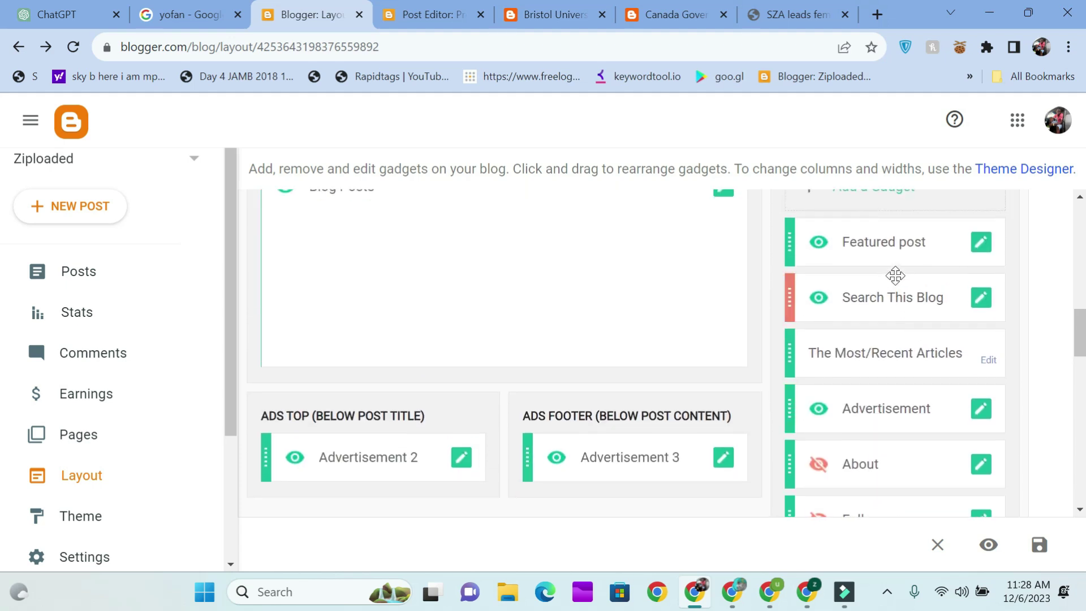
{"action": "left_click", "coordinate": [982, 412]}
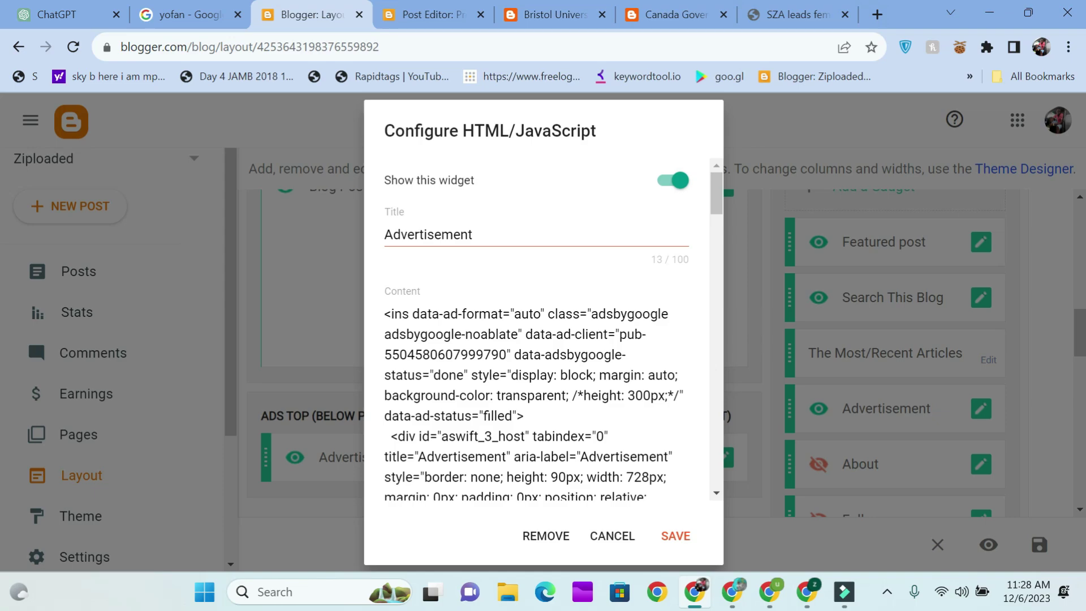
{"action": "scroll", "coordinate": [536, 329], "scroll_direction": "down", "scroll_amount": 15}
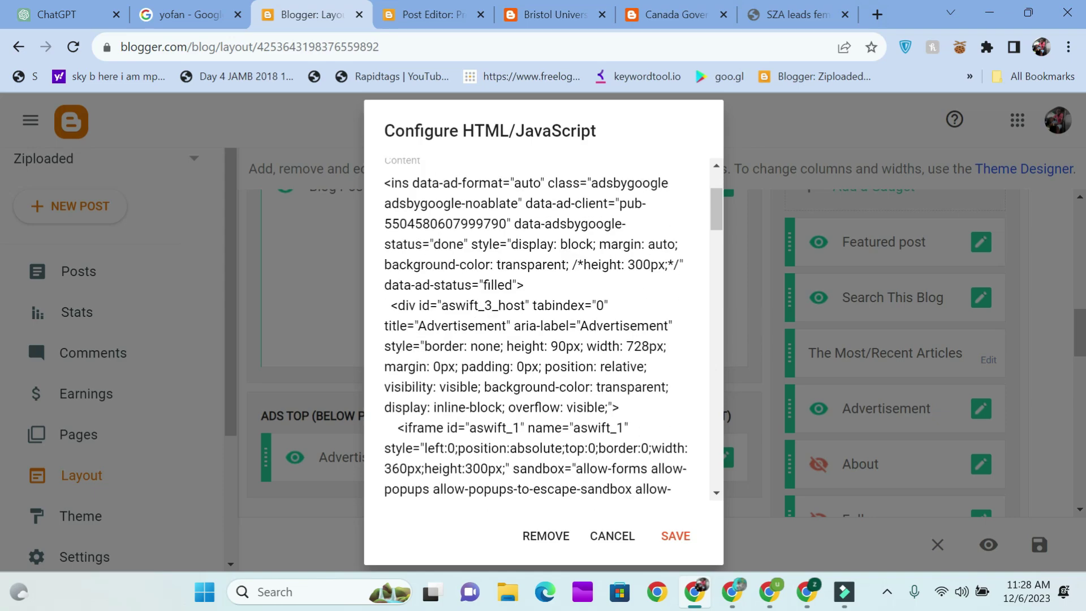
{"action": "scroll", "coordinate": [536, 329], "scroll_direction": "up", "scroll_amount": 2}
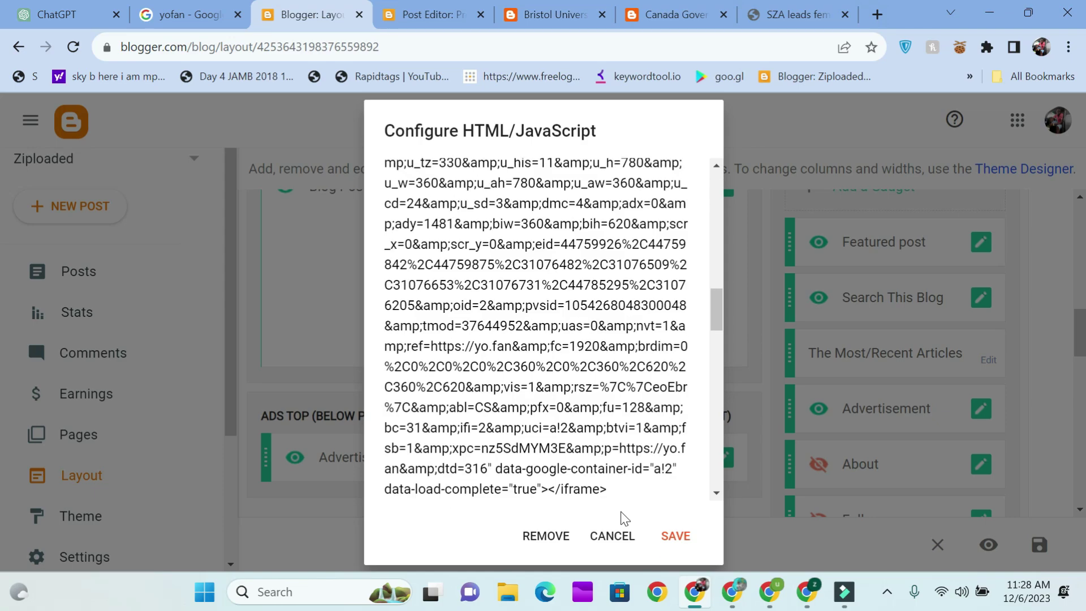
{"action": "left_click", "coordinate": [670, 537]}
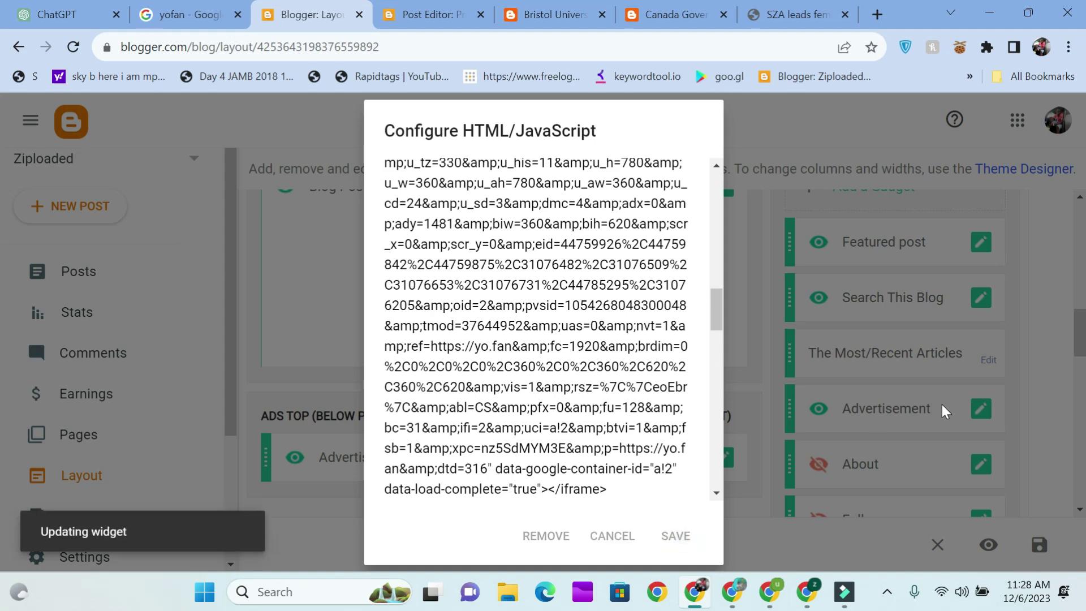
Step: Add a new HTML/JavaScript gadget to Sidebar (A) of the blog layout
{"action": "scroll", "coordinate": [1066, 324], "scroll_direction": "up", "scroll_amount": 4}
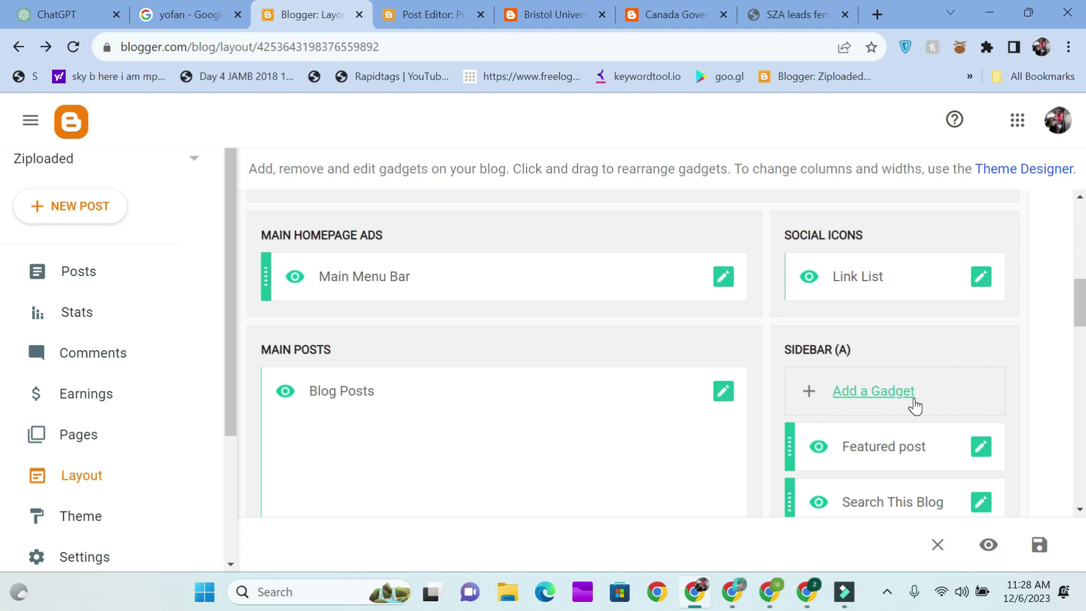
{"action": "left_click", "coordinate": [899, 399]}
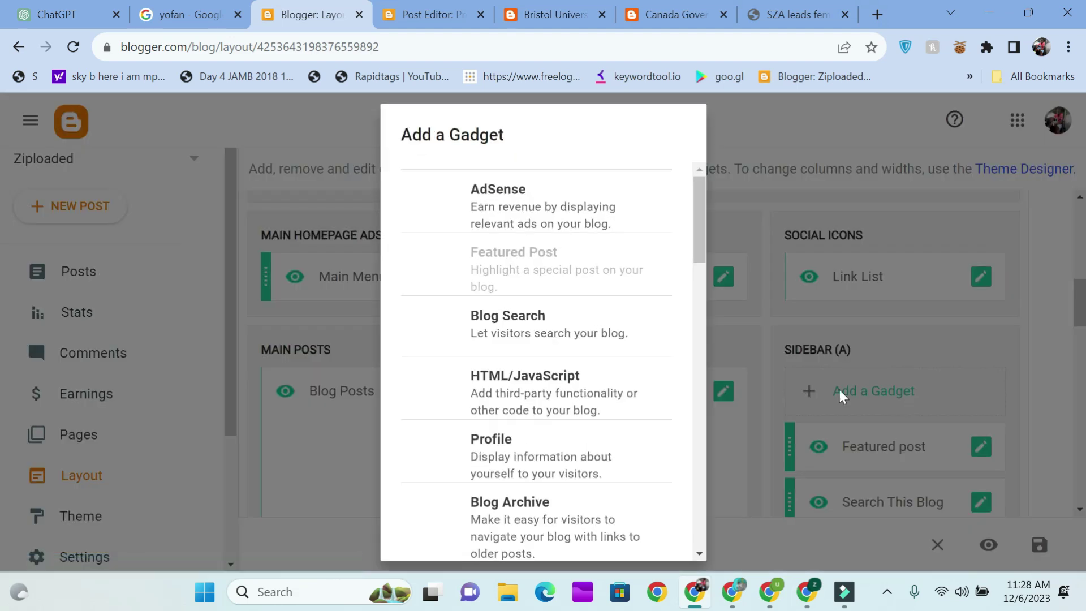
{"action": "scroll", "coordinate": [557, 351], "scroll_direction": "down", "scroll_amount": 5}
{"action": "scroll", "coordinate": [557, 351], "scroll_direction": "up", "scroll_amount": 5}
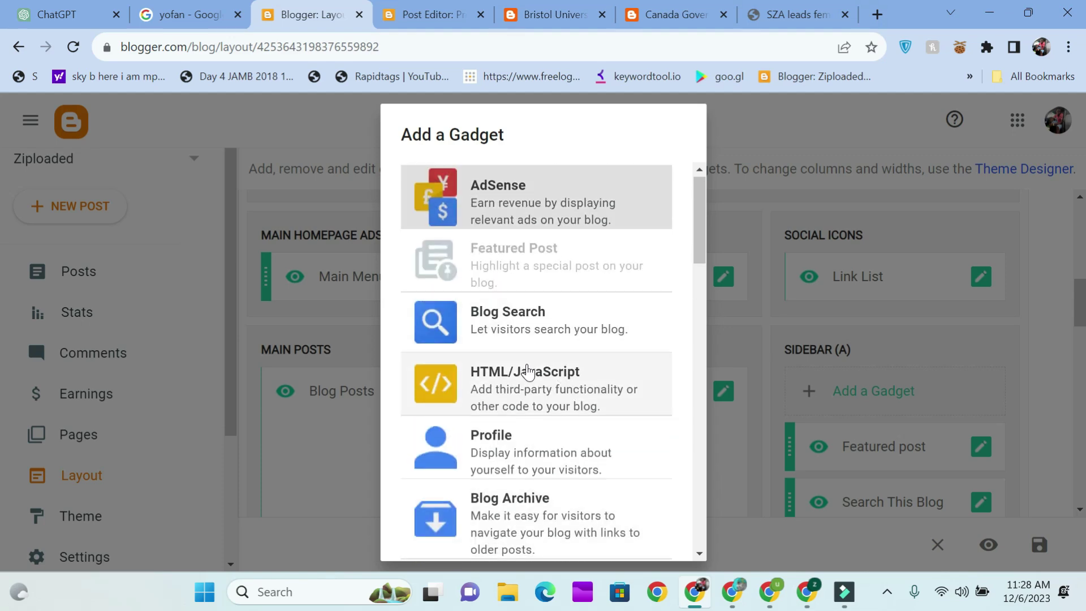
{"action": "left_click", "coordinate": [538, 385]}
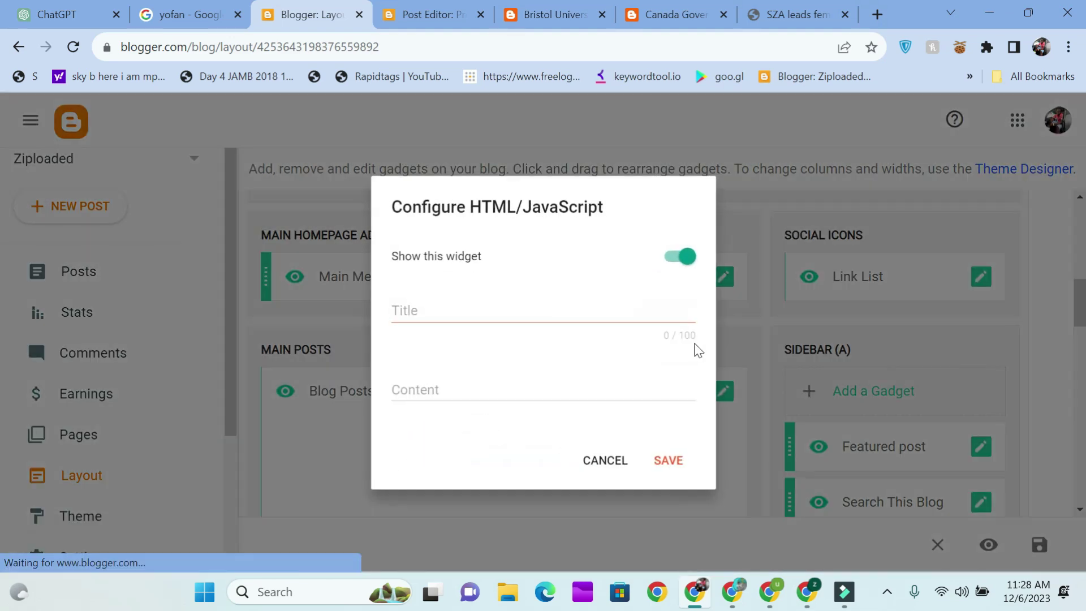
Step: Title the gadget "Ads 2", paste the copied ad code as its content and save it
{"action": "left_click", "coordinate": [543, 305]}
{"action": "type", "text": "Ads 2"}
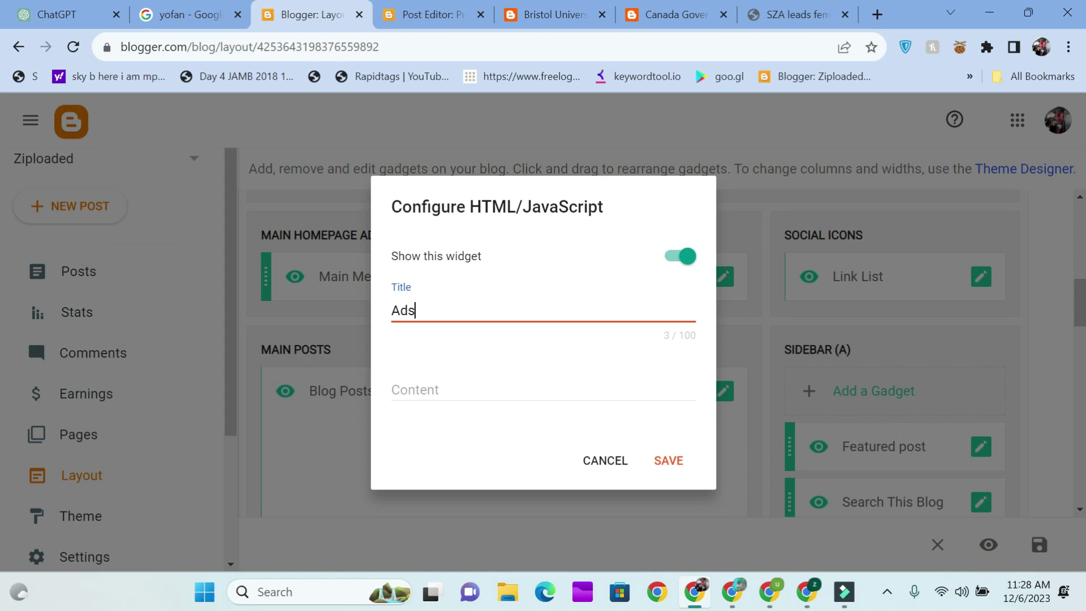
{"action": "left_click", "coordinate": [521, 388]}
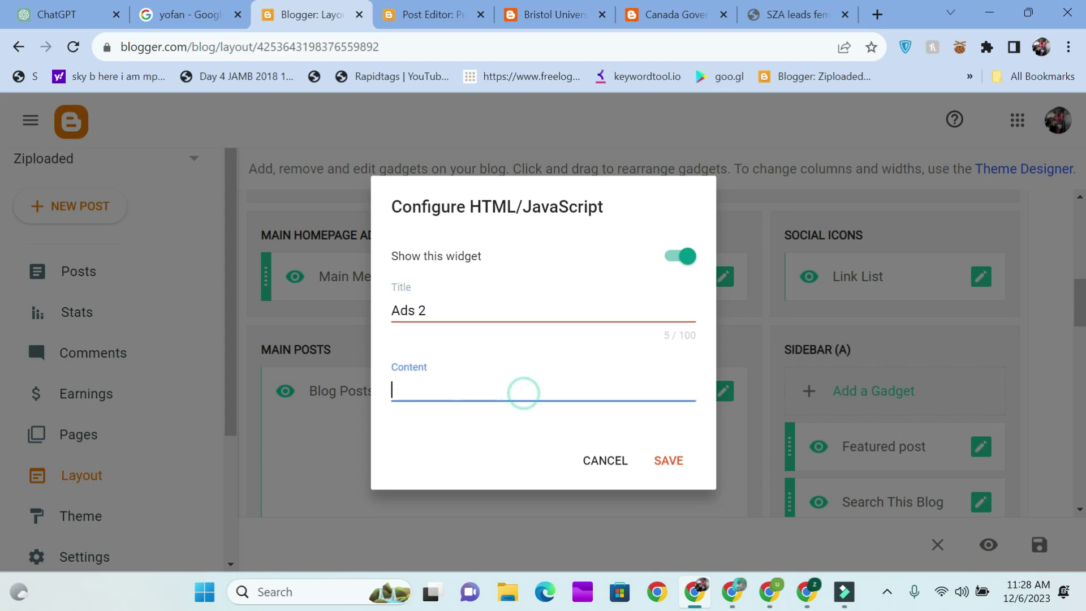
{"action": "key", "text": "ctrl+v"}
{"action": "left_click", "coordinate": [674, 535]}
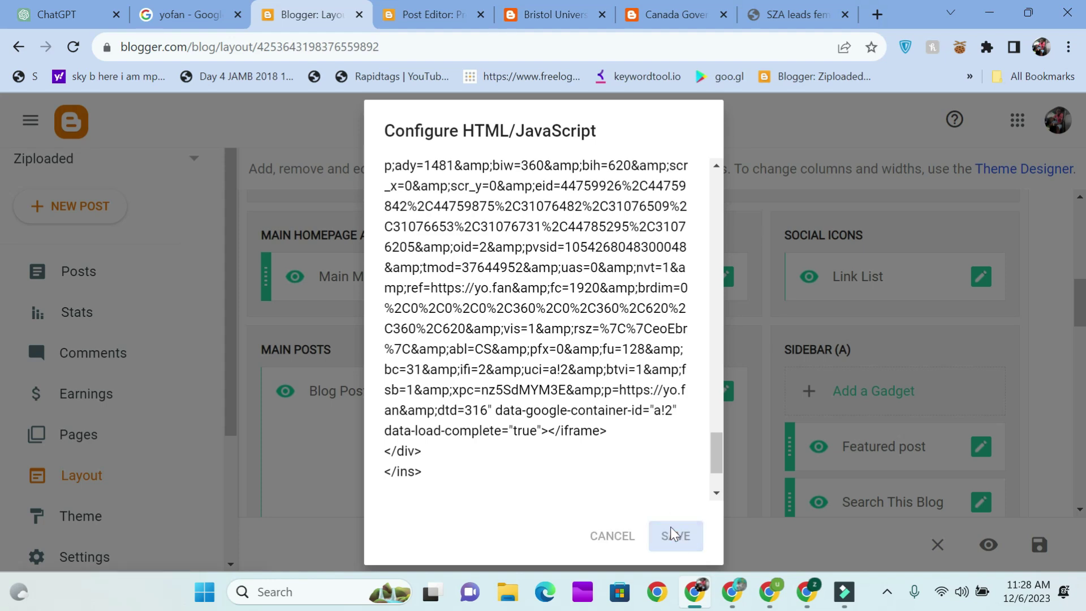
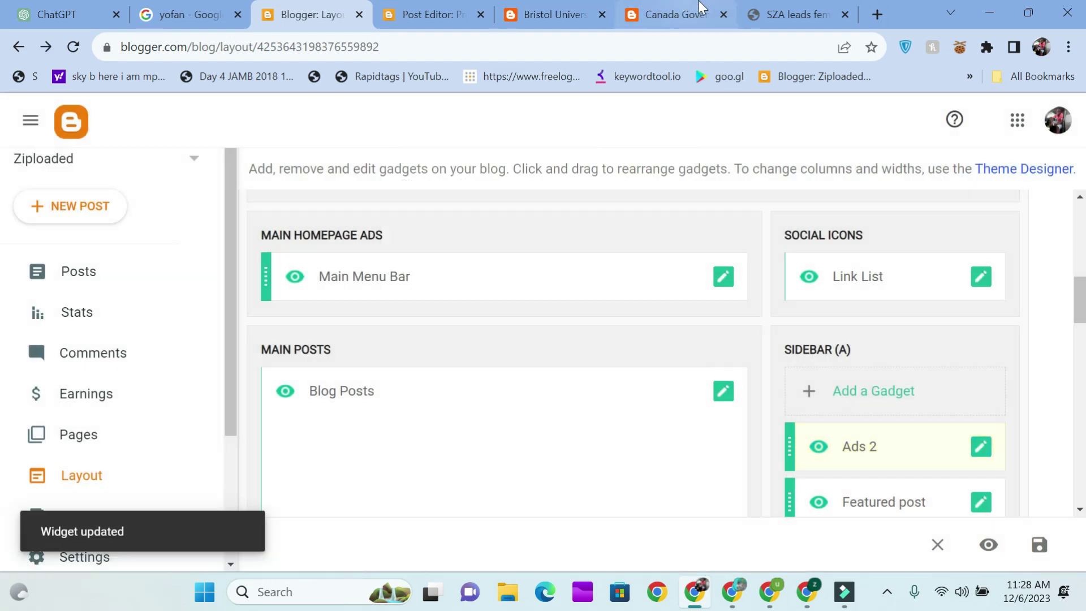
Step: Look over the open blog post pages and the post preview, and check the blog's Earnings page
{"action": "left_click", "coordinate": [695, 10]}
{"action": "left_click", "coordinate": [517, 8]}
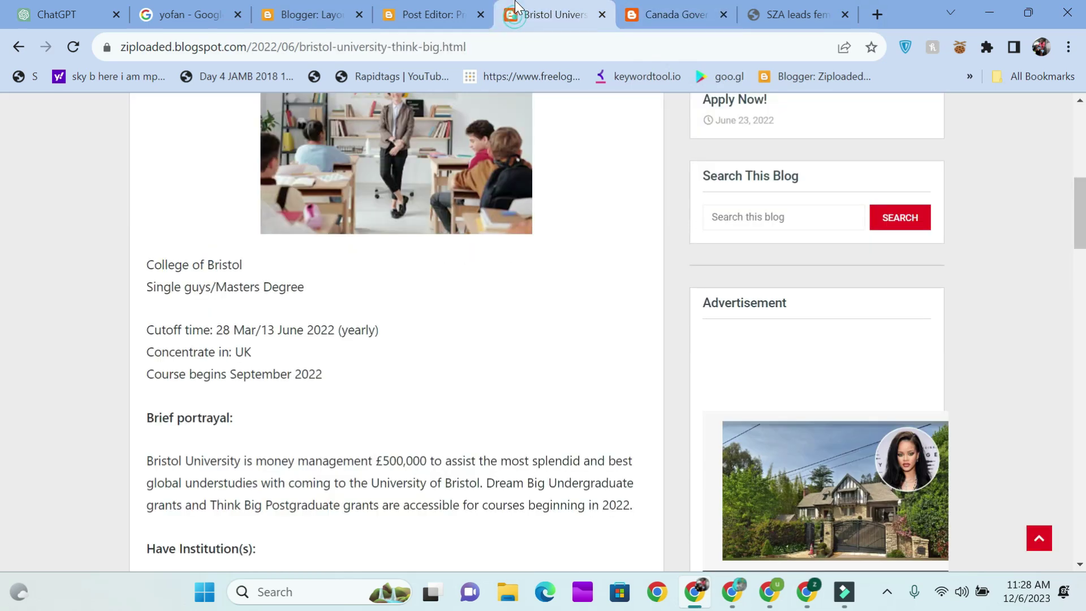
{"action": "left_click", "coordinate": [410, 8]}
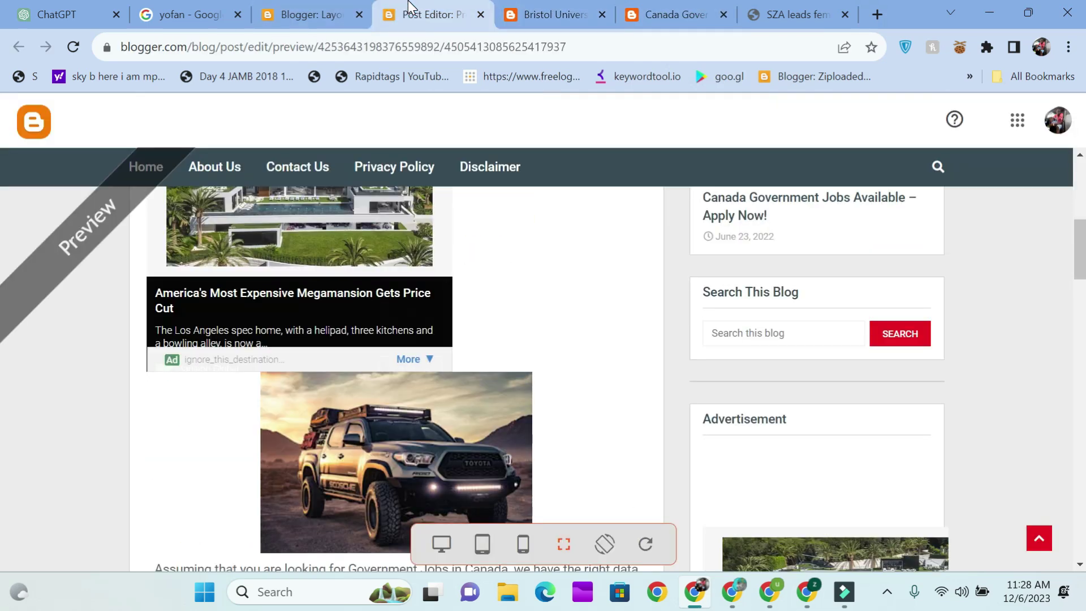
{"action": "left_click", "coordinate": [346, 12]}
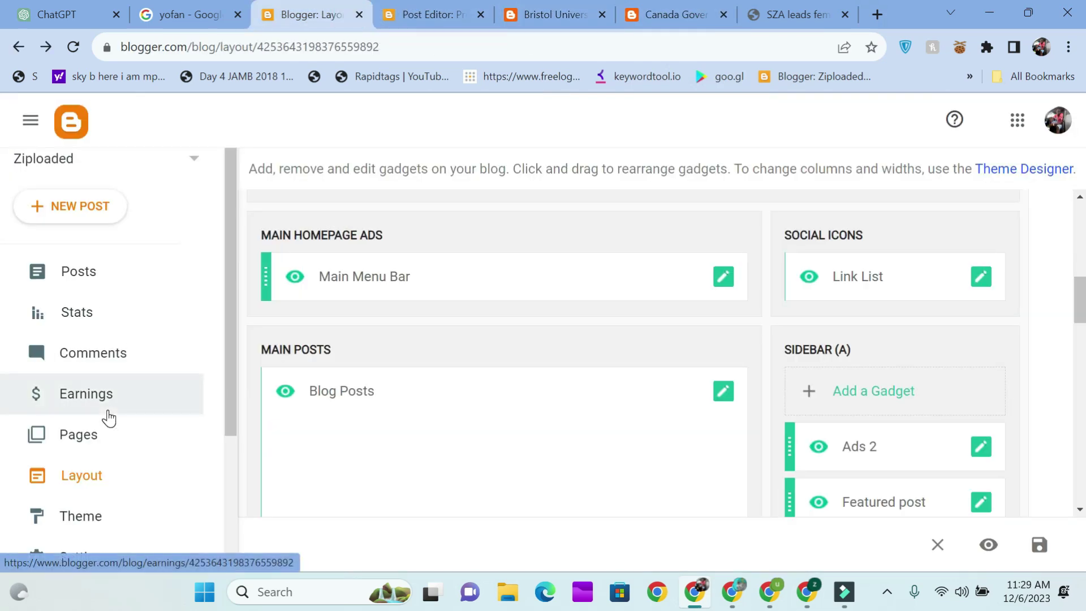
{"action": "left_click", "coordinate": [142, 408]}
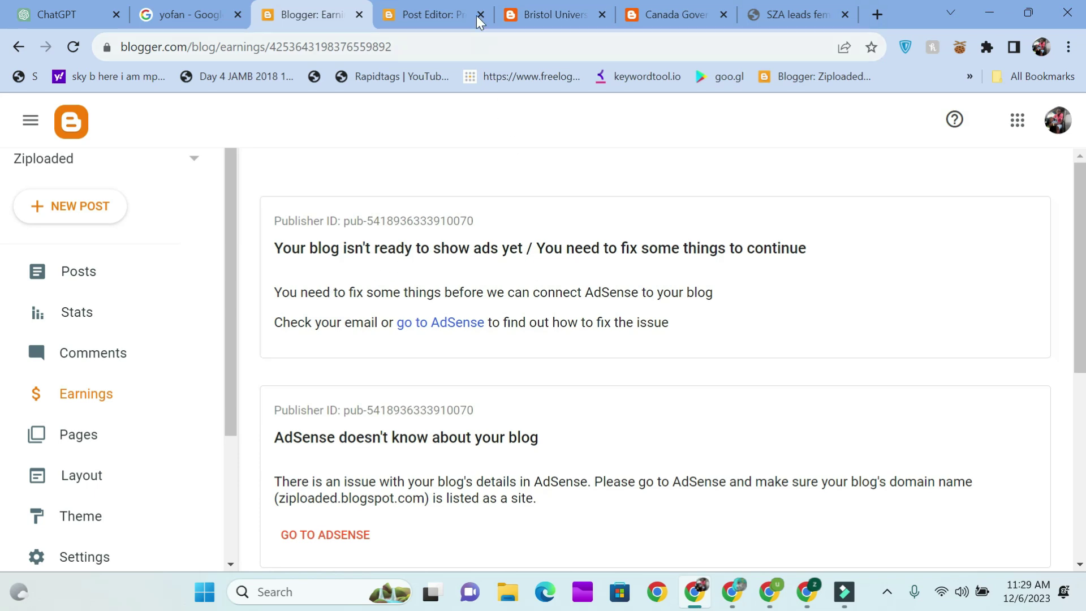
{"action": "left_click", "coordinate": [443, 13]}
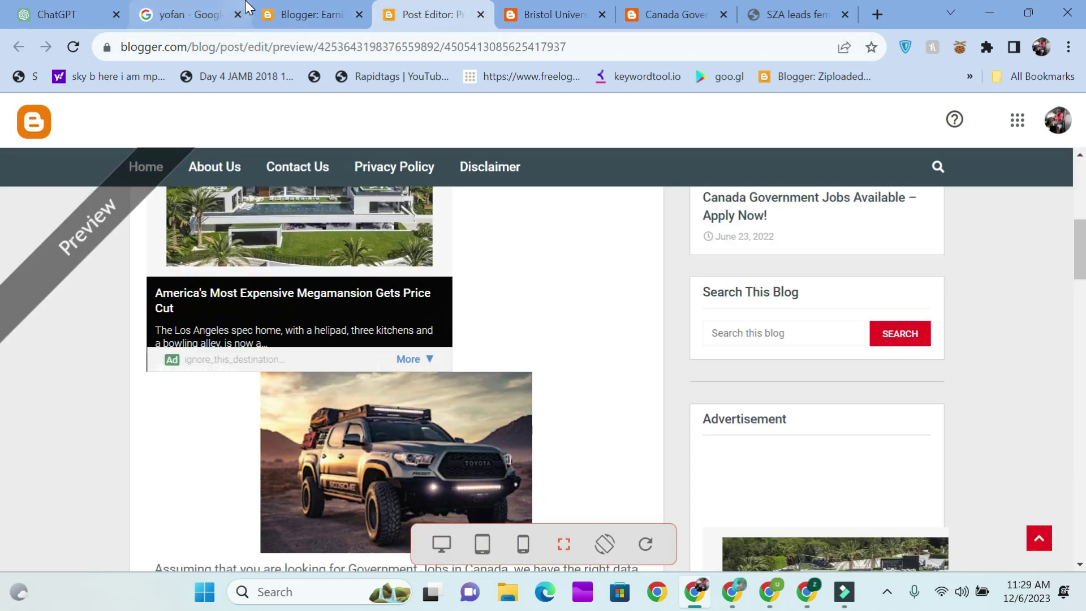
{"action": "left_click", "coordinate": [312, 14]}
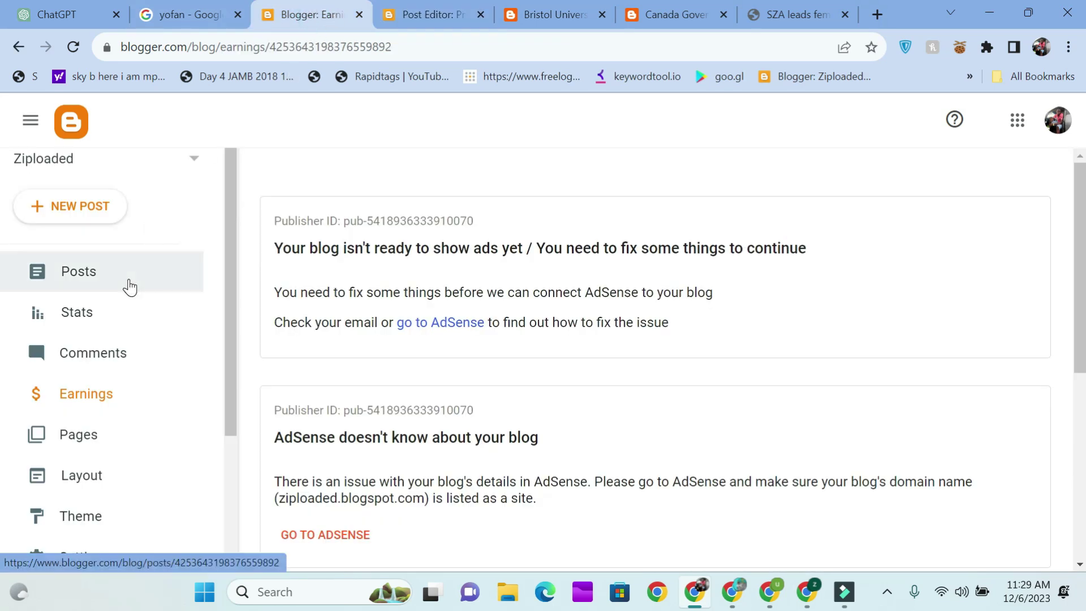
Step: Reload the Bristol University post and examine the ads in its sidebar and article body
{"action": "left_click", "coordinate": [547, 10]}
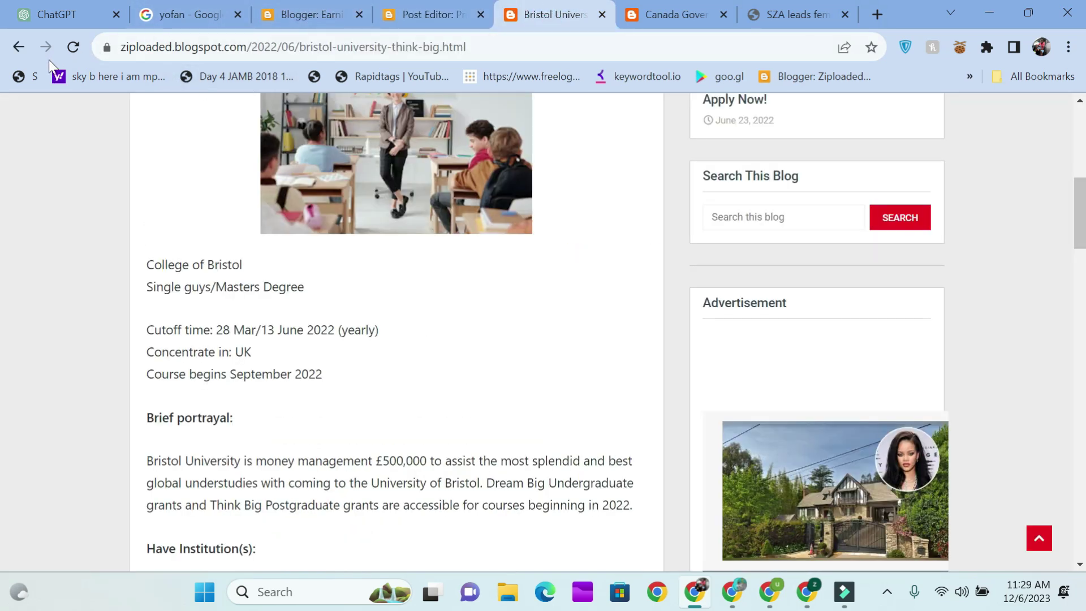
{"action": "left_click", "coordinate": [69, 54]}
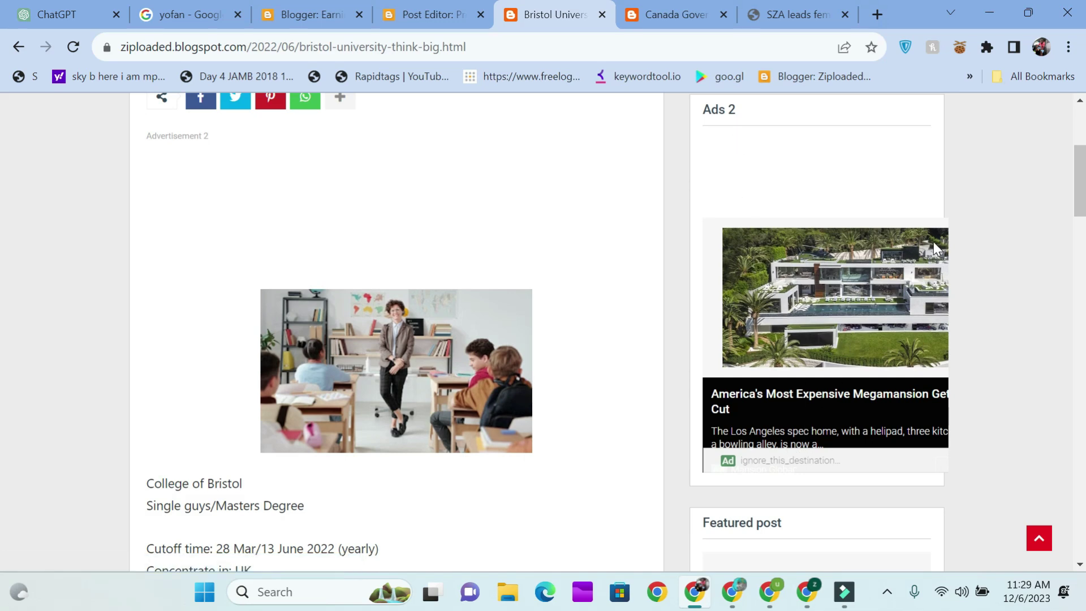
{"action": "scroll", "coordinate": [934, 242], "scroll_direction": "down", "scroll_amount": 10}
{"action": "scroll", "coordinate": [934, 242], "scroll_direction": "down", "scroll_amount": 9}
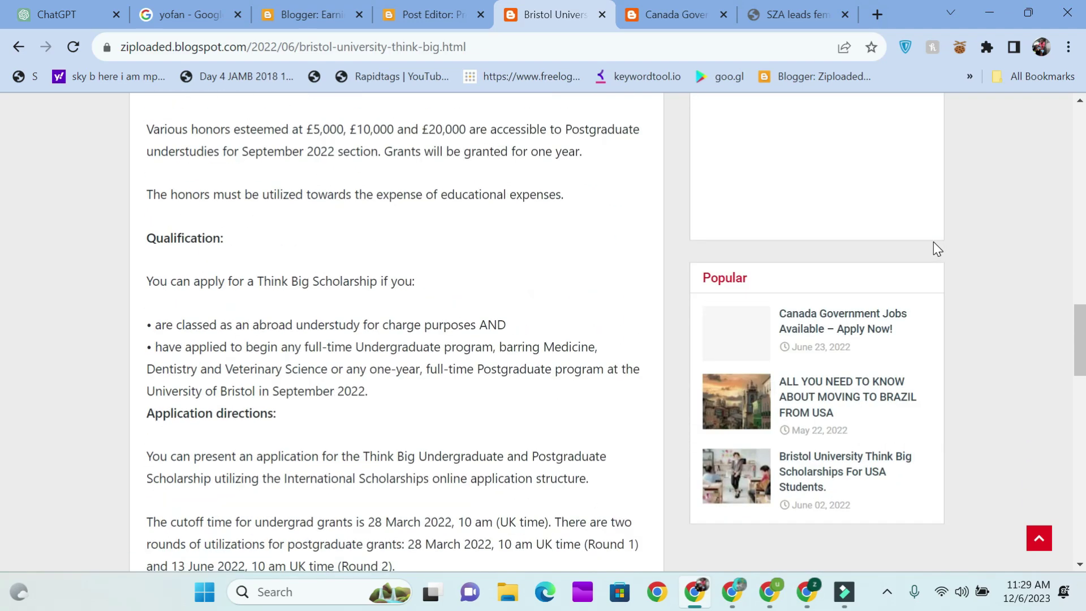
{"action": "scroll", "coordinate": [934, 242], "scroll_direction": "up", "scroll_amount": 14}
{"action": "scroll", "coordinate": [934, 242], "scroll_direction": "up", "scroll_amount": 5}
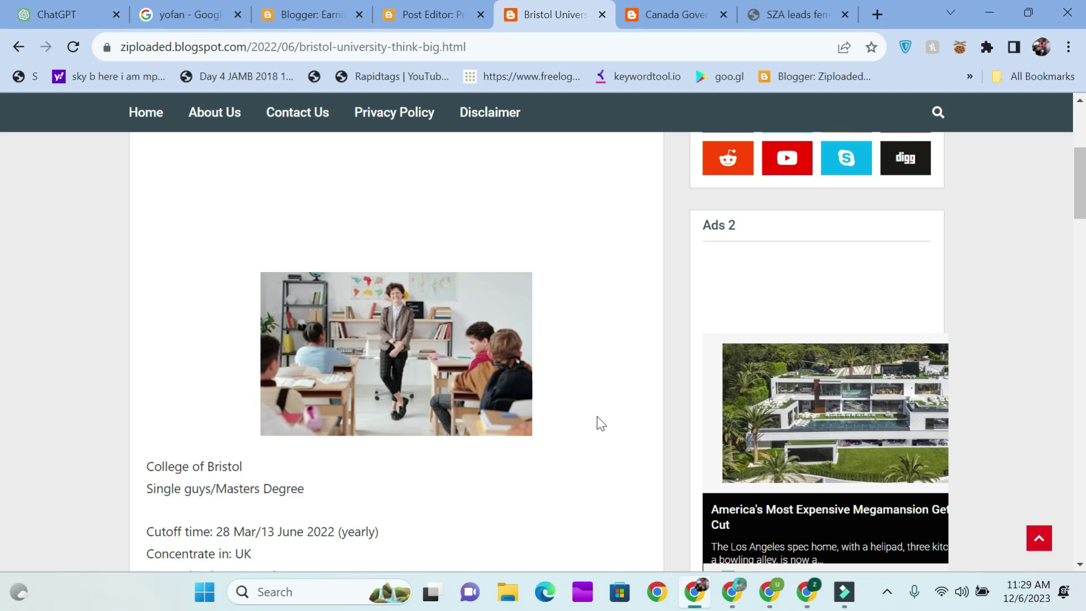
{"action": "scroll", "coordinate": [600, 423], "scroll_direction": "up", "scroll_amount": 5}
Step: Return to the Blogger dashboard from the post preview and open the blog's list of posts
{"action": "left_click", "coordinate": [469, 10]}
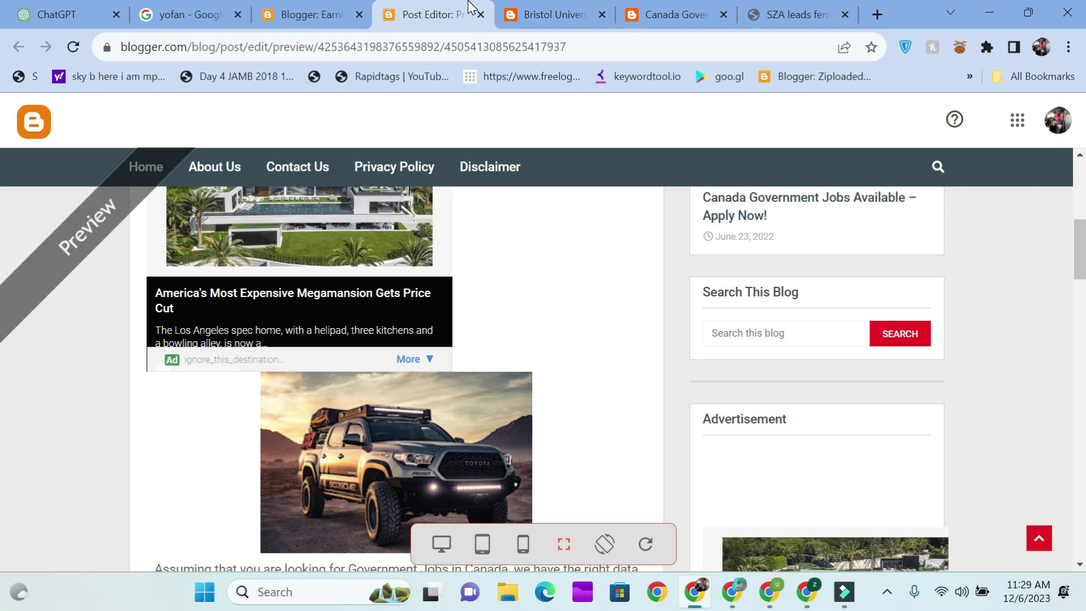
{"action": "left_click", "coordinate": [325, 11]}
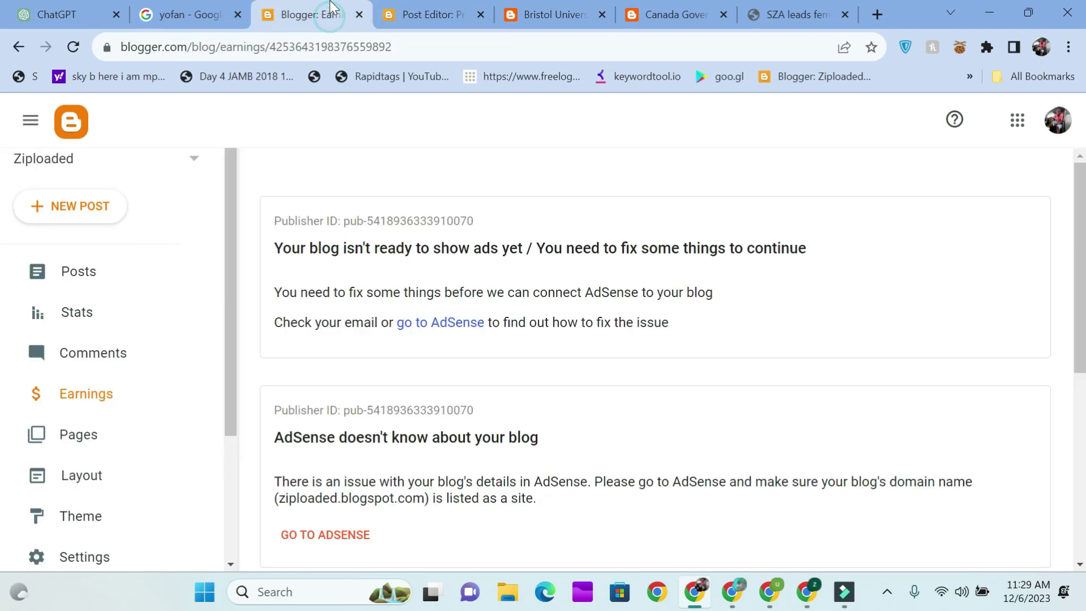
{"action": "left_click", "coordinate": [106, 287]}
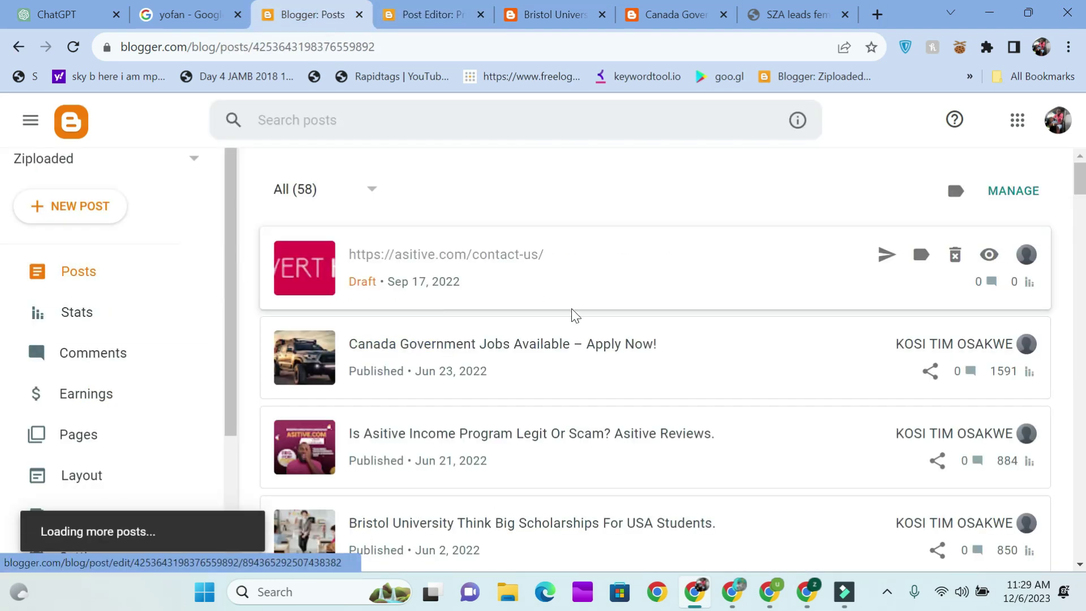
Step: Open the "Canada Government Jobs Available – Apply Now!" post for editing and look through its content in Compose view
{"action": "left_click", "coordinate": [676, 380]}
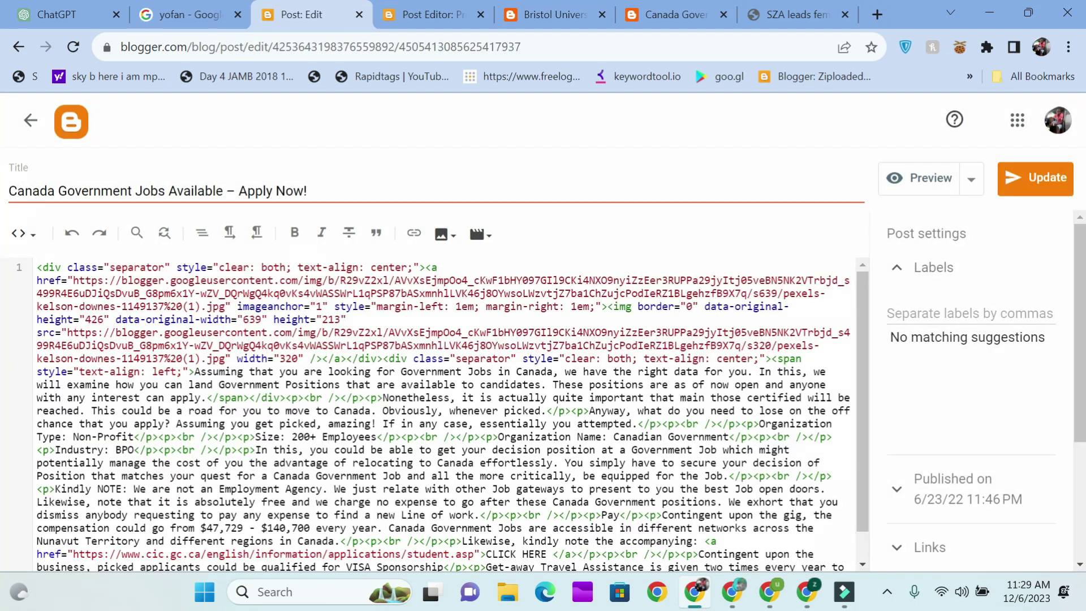
{"action": "left_click", "coordinate": [19, 237]}
{"action": "left_click", "coordinate": [55, 287]}
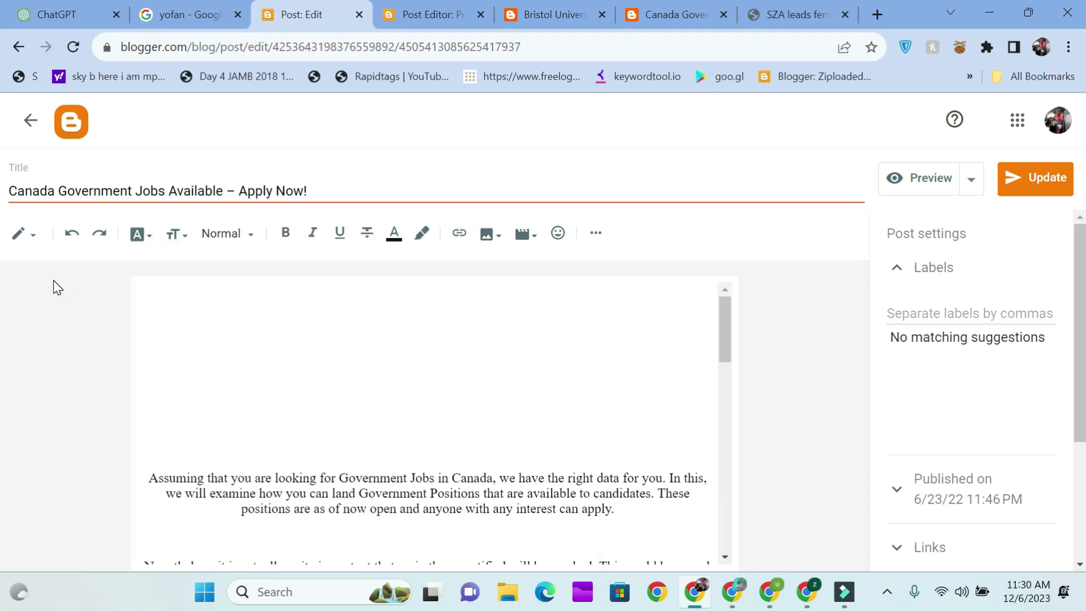
{"action": "scroll", "coordinate": [447, 415], "scroll_direction": "down", "scroll_amount": 9}
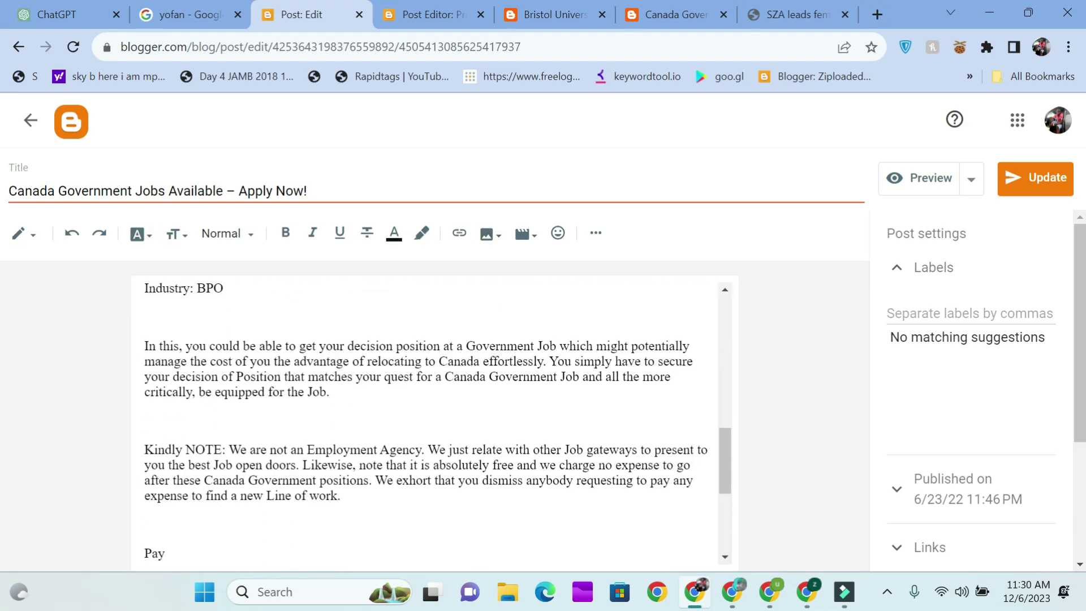
{"action": "scroll", "coordinate": [446, 415], "scroll_direction": "up", "scroll_amount": 8}
{"action": "left_click", "coordinate": [24, 233]}
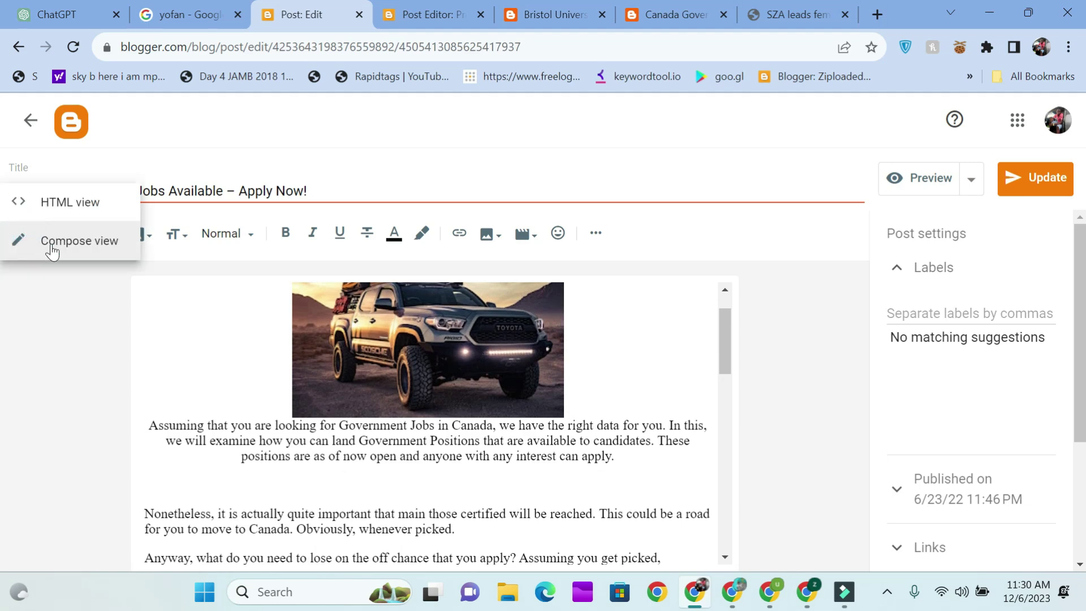
Step: Switch the post to HTML view and paste the copied ad code at the very beginning of its source
{"action": "left_click", "coordinate": [85, 202]}
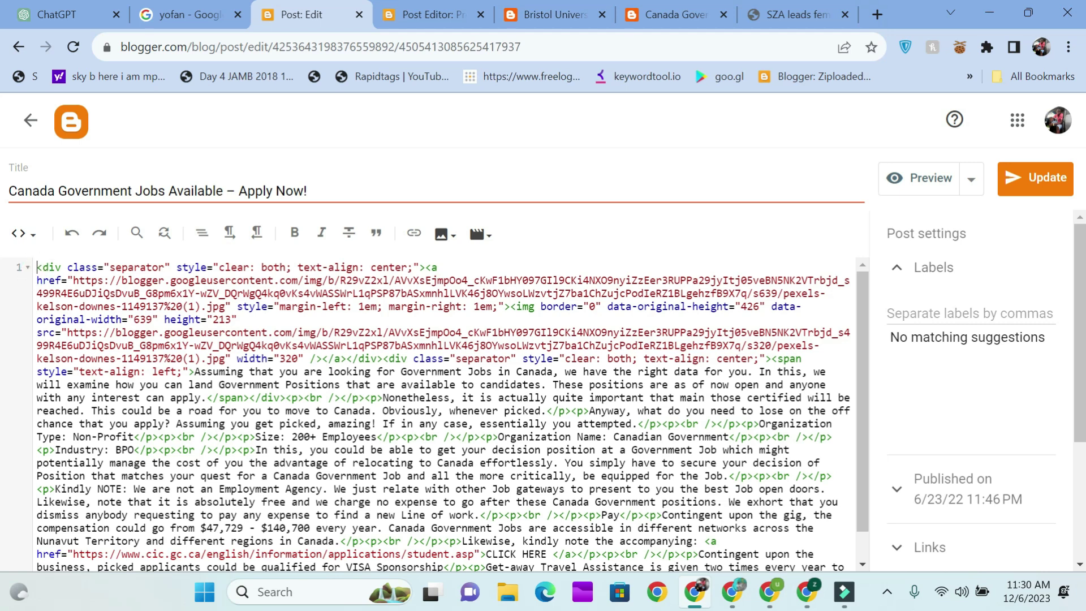
{"action": "key", "text": "ctrl+v"}
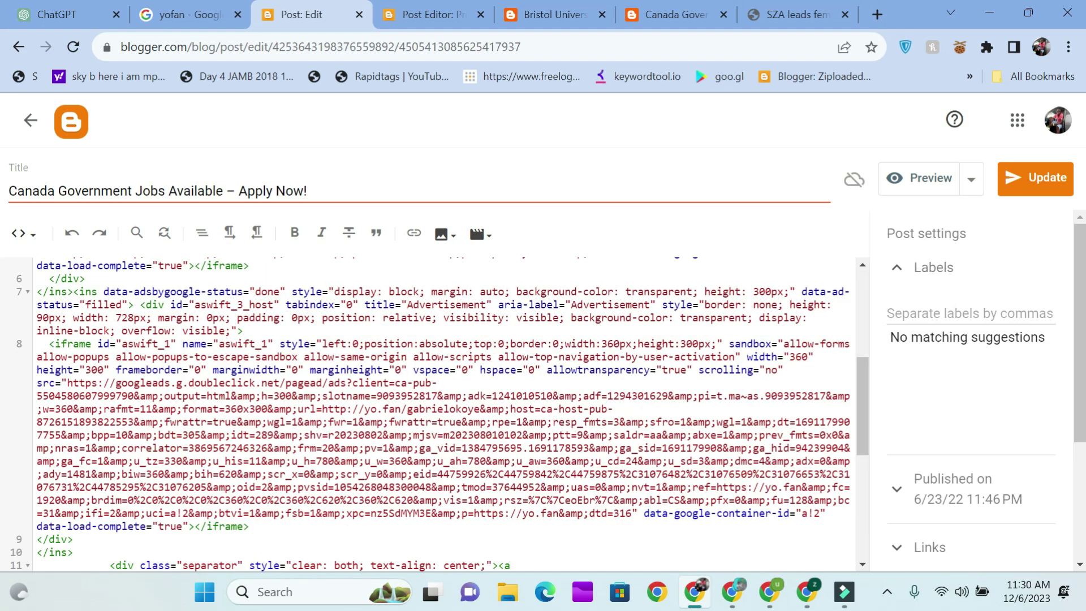
{"action": "scroll", "coordinate": [440, 415], "scroll_direction": "up", "scroll_amount": 5}
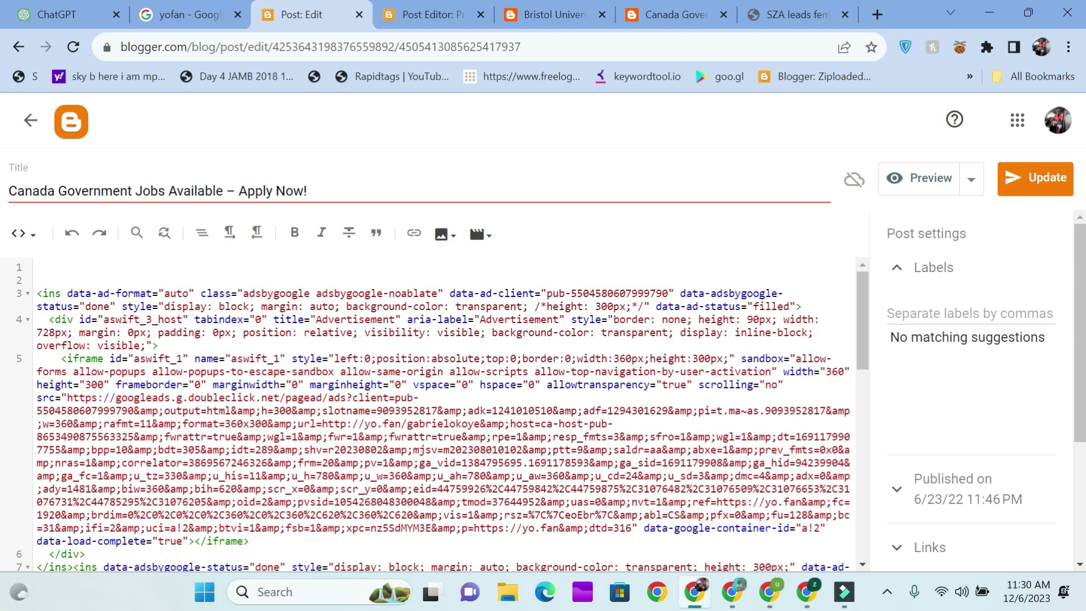
Step: Preview the Canada Government Jobs post and examine the ads above the article image and in the sidebar
{"action": "left_click", "coordinate": [922, 178]}
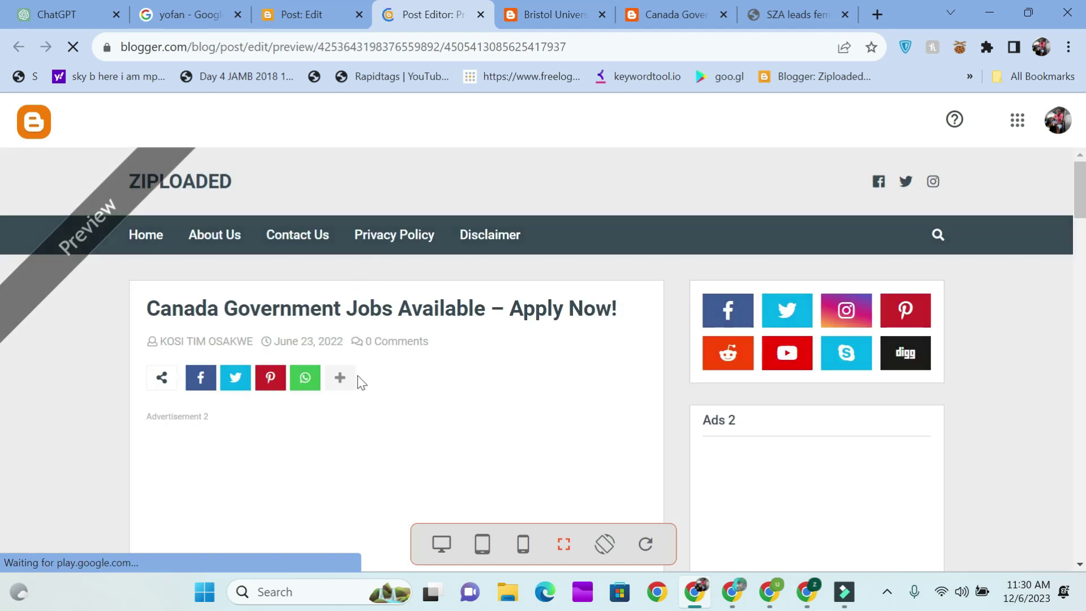
{"action": "scroll", "coordinate": [423, 375], "scroll_direction": "down", "scroll_amount": 3}
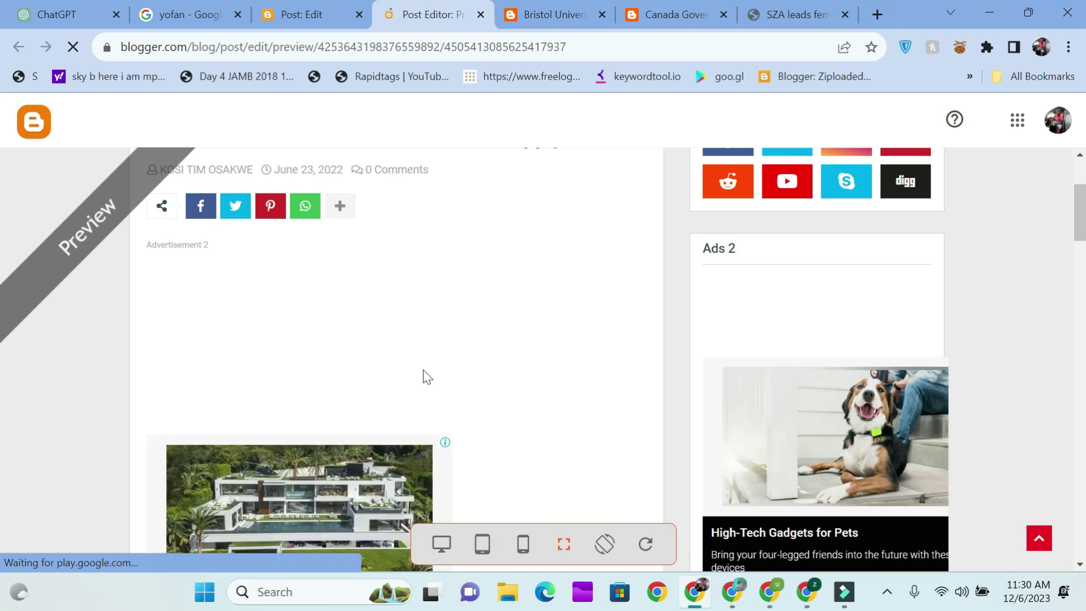
{"action": "scroll", "coordinate": [427, 376], "scroll_direction": "down", "scroll_amount": 2}
{"action": "scroll", "coordinate": [423, 369], "scroll_direction": "down", "scroll_amount": 2}
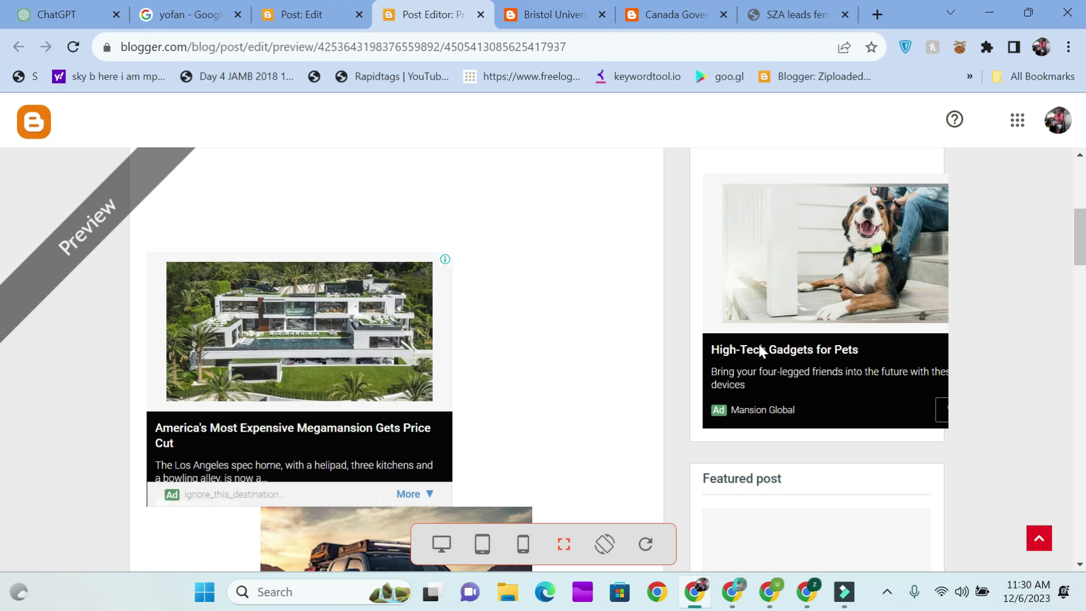
{"action": "scroll", "coordinate": [548, 351], "scroll_direction": "down", "scroll_amount": 15}
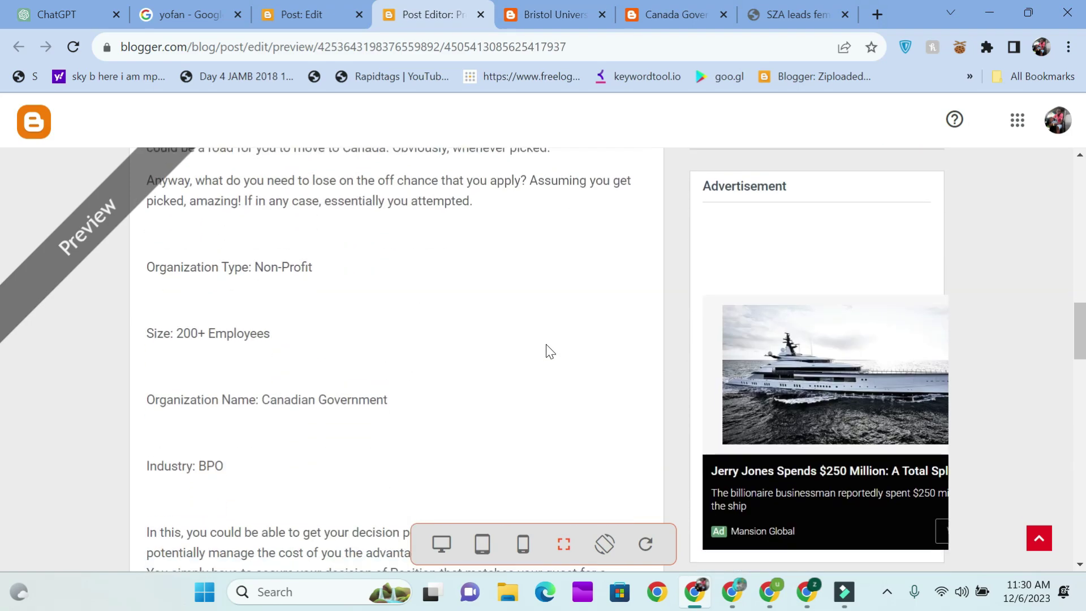
{"action": "scroll", "coordinate": [717, 400], "scroll_direction": "up", "scroll_amount": 3}
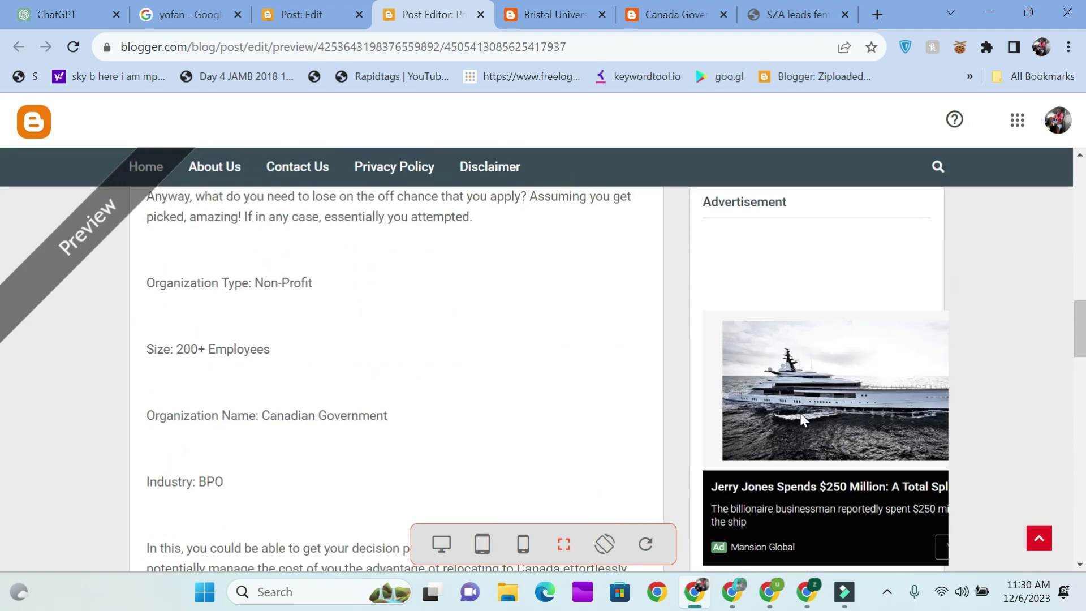
{"action": "scroll", "coordinate": [577, 363], "scroll_direction": "up", "scroll_amount": 7}
{"action": "scroll", "coordinate": [577, 362], "scroll_direction": "down", "scroll_amount": 10}
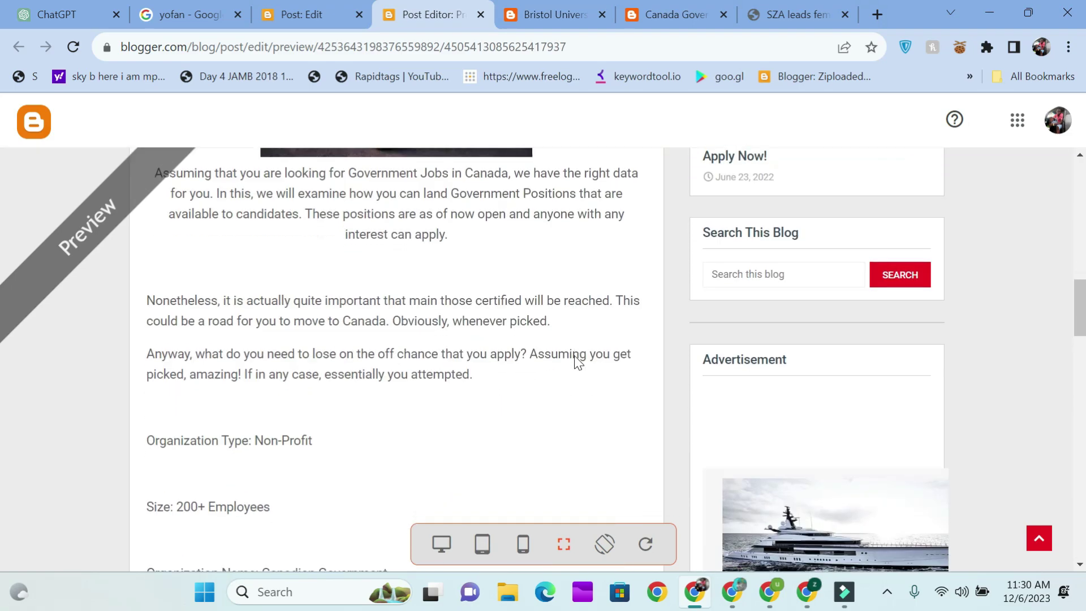
Step: Return to the post editor and paste the ad code again after the last paragraph of the HTML
{"action": "left_click", "coordinate": [346, 10]}
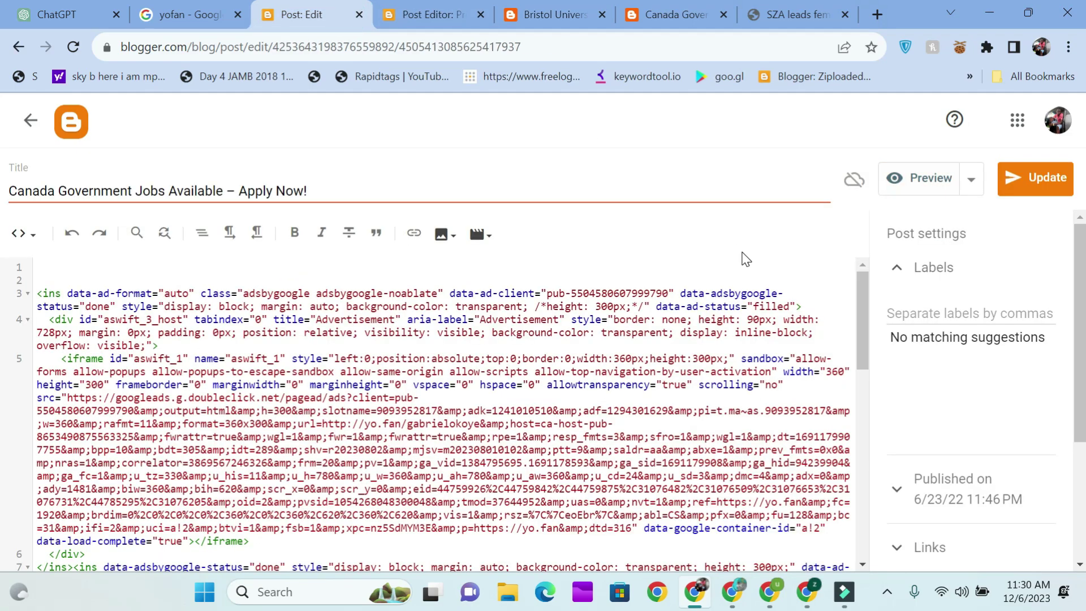
{"action": "left_click_drag", "start_coordinate": [866, 310], "coordinate": [874, 568]}
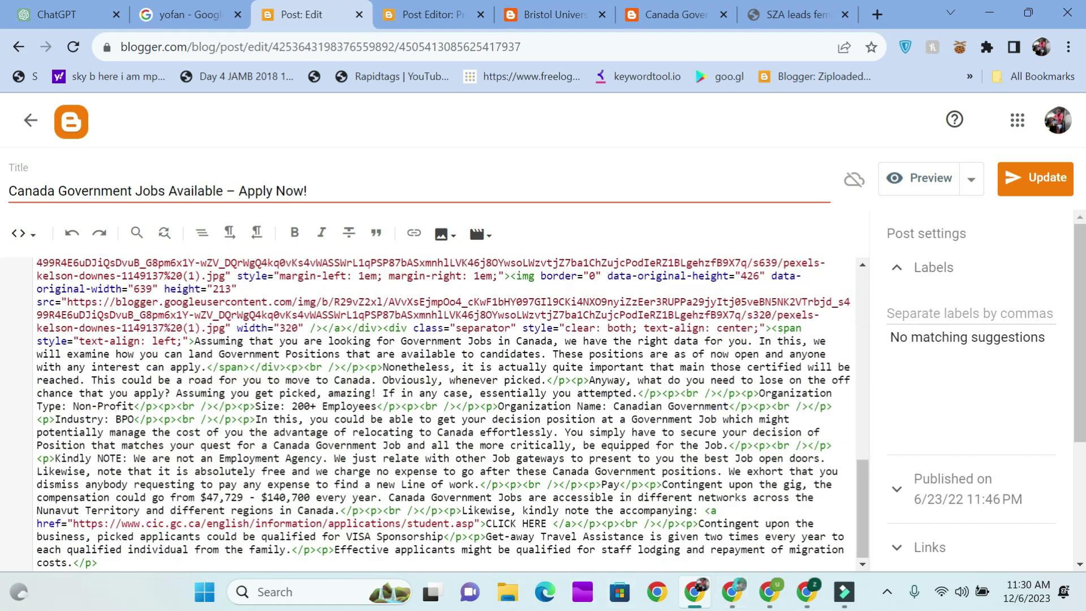
{"action": "key", "text": "ctrl+v"}
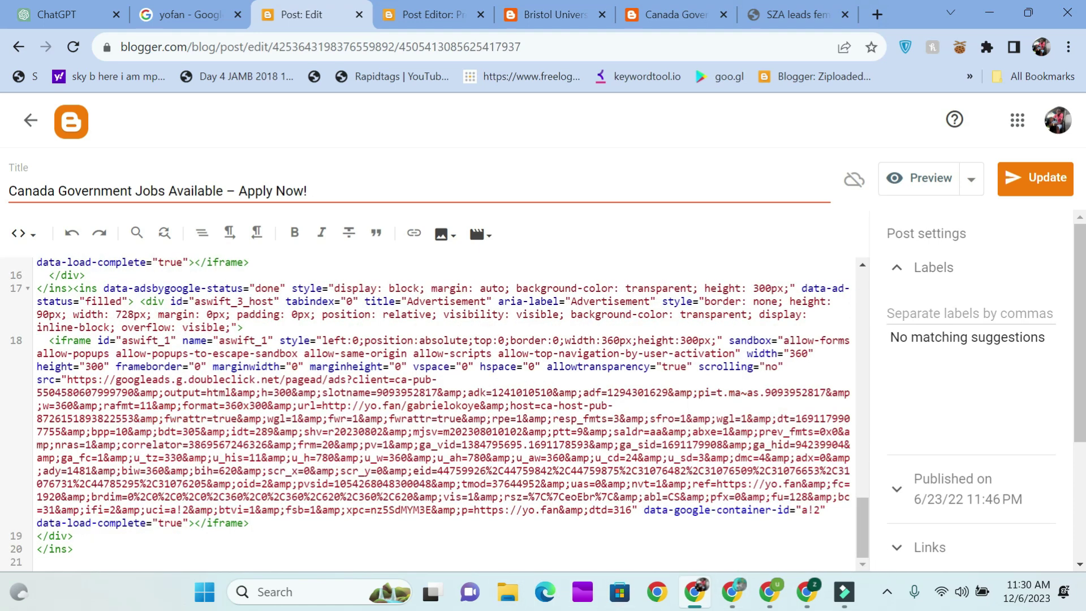
Step: Preview the post again and look through the page from its heading to the end of the article
{"action": "left_click", "coordinate": [925, 165]}
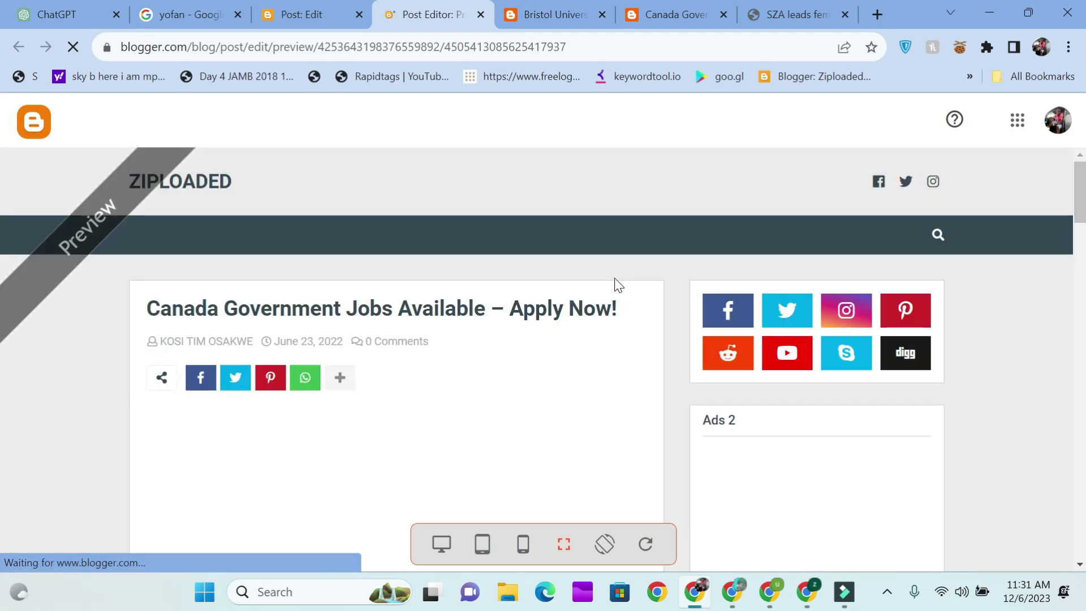
{"action": "scroll", "coordinate": [589, 369], "scroll_direction": "down", "scroll_amount": 5}
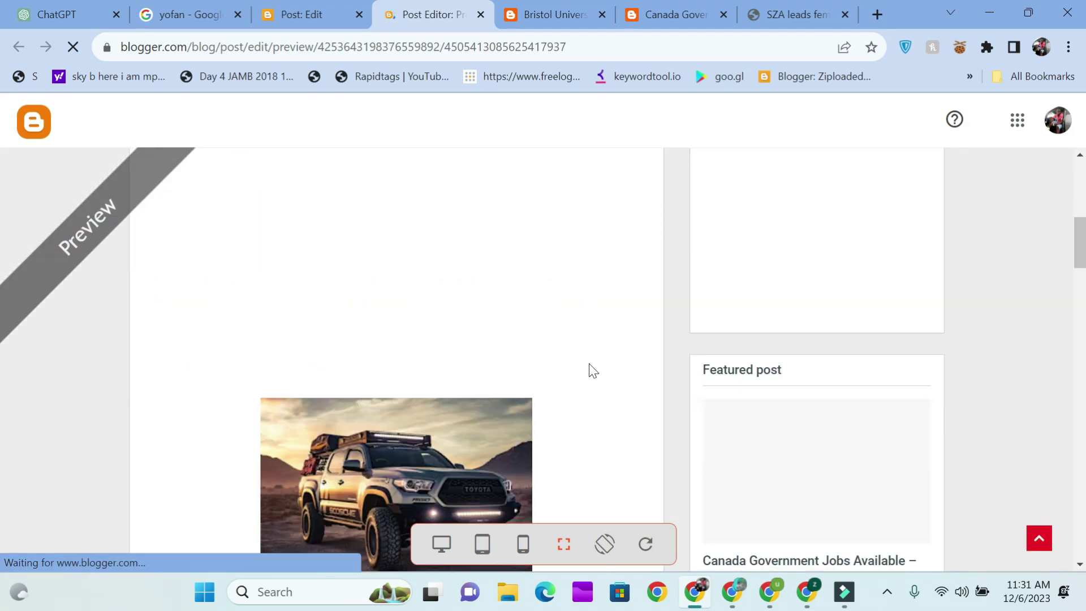
{"action": "scroll", "coordinate": [591, 369], "scroll_direction": "down", "scroll_amount": 20}
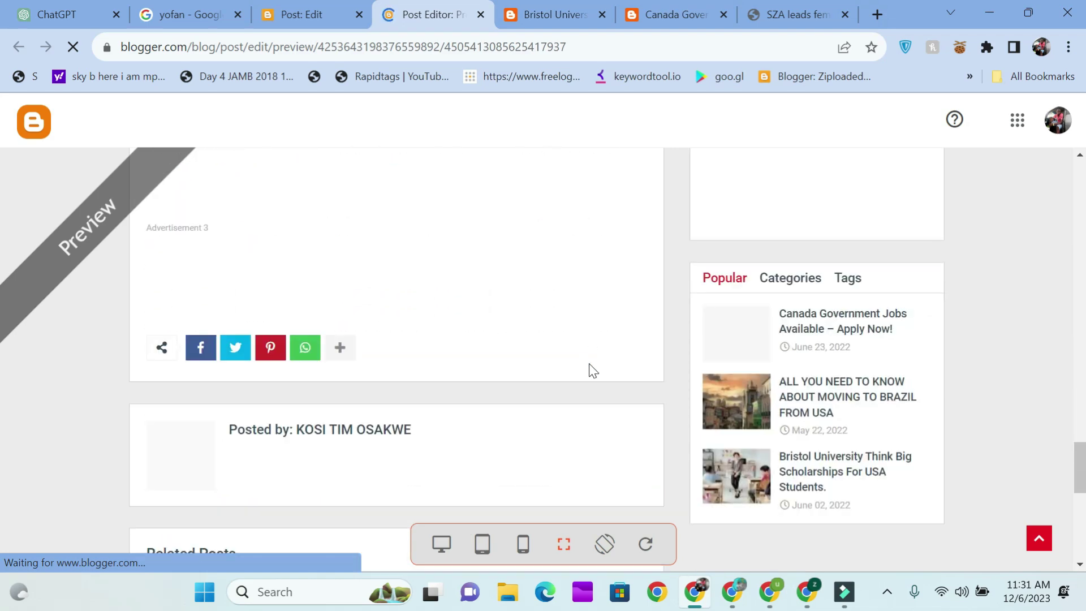
{"action": "scroll", "coordinate": [591, 371], "scroll_direction": "up", "scroll_amount": 15}
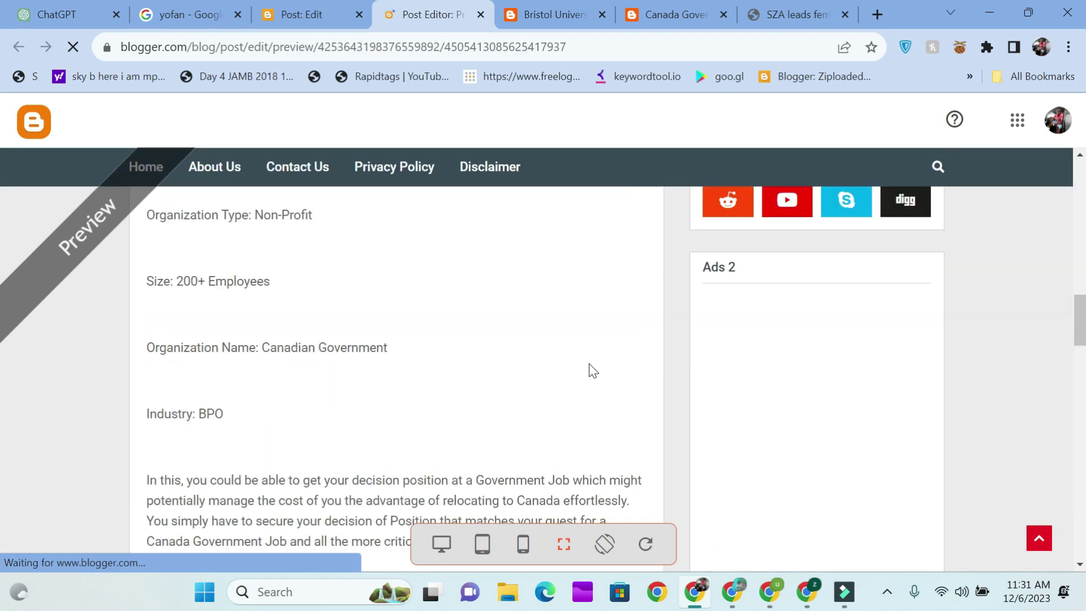
{"action": "scroll", "coordinate": [591, 371], "scroll_direction": "up", "scroll_amount": 10}
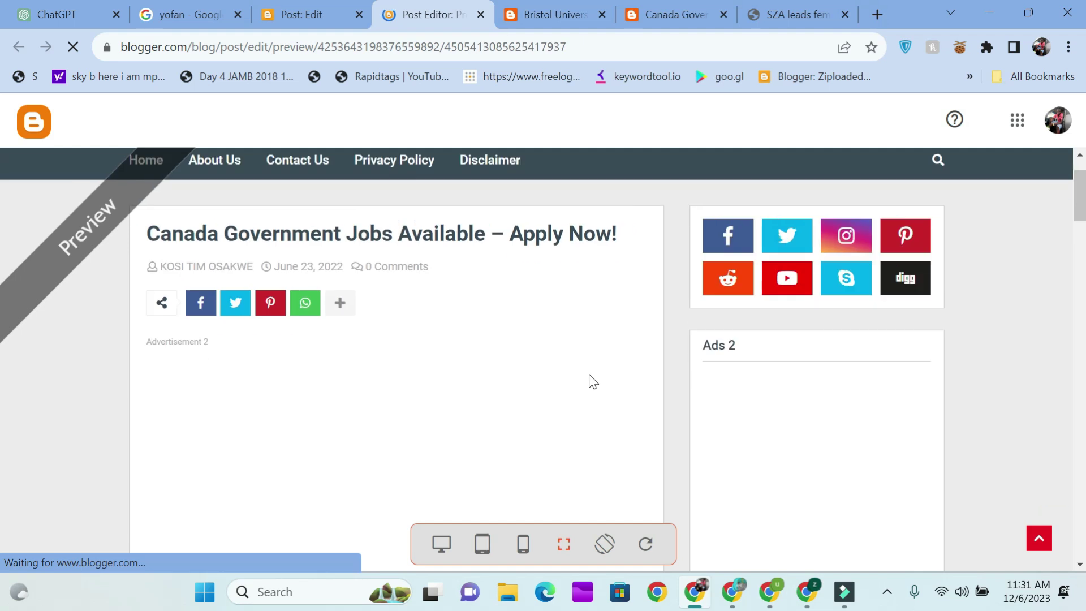
{"action": "scroll", "coordinate": [591, 382], "scroll_direction": "up", "scroll_amount": 1}
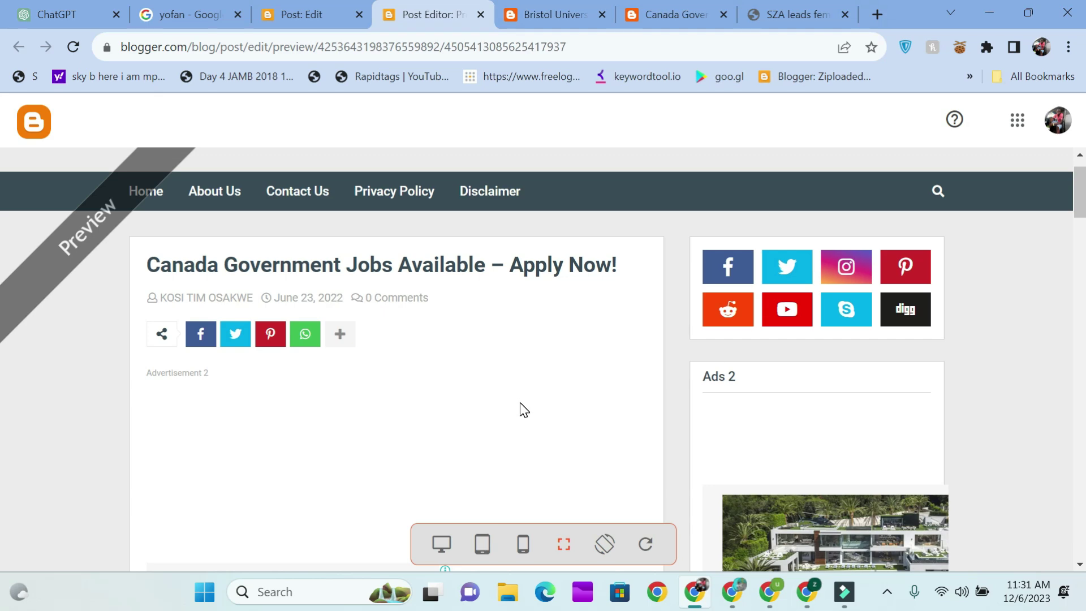
Step: Move the SZA tab into its own window, load keywordtool.io there and return to the post preview
{"action": "left_click_drag", "start_coordinate": [792, 14], "coordinate": [656, 3]}
{"action": "left_click", "coordinate": [647, 76]}
{"action": "double_click", "coordinate": [712, 46]}
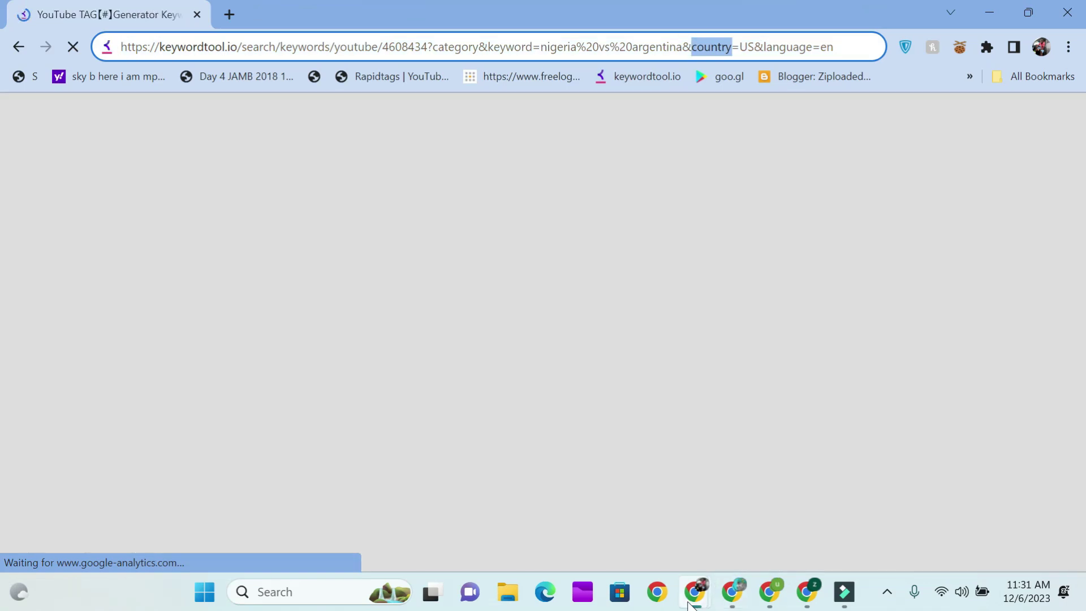
{"action": "mouse_move", "coordinate": [692, 603]}
{"action": "left_click", "coordinate": [641, 517]}
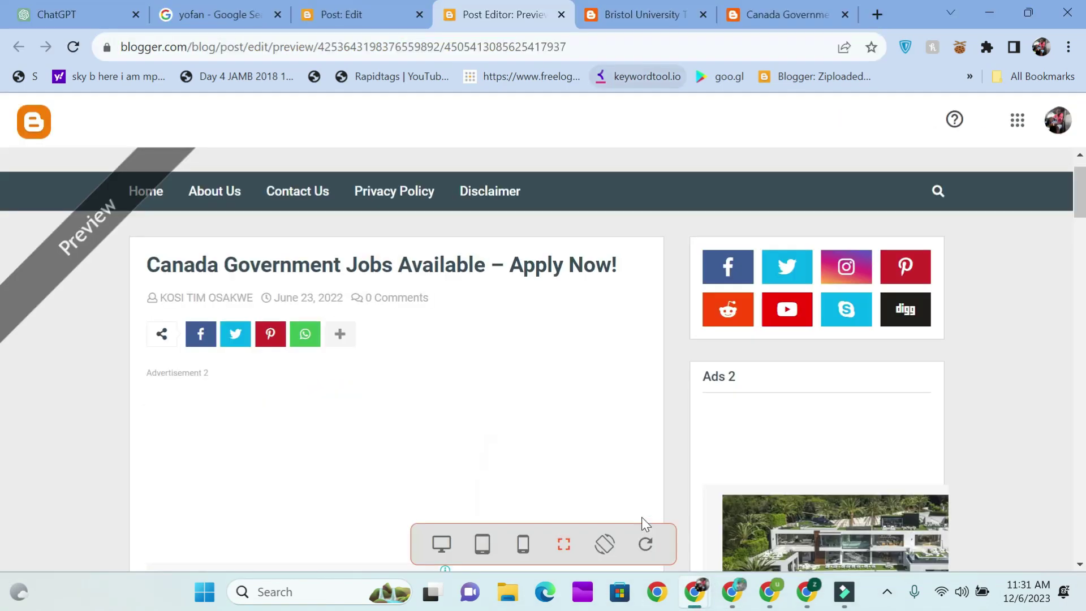
Step: Check the ad placed after the article text in the post preview
{"action": "scroll", "coordinate": [596, 389], "scroll_direction": "down", "scroll_amount": 15}
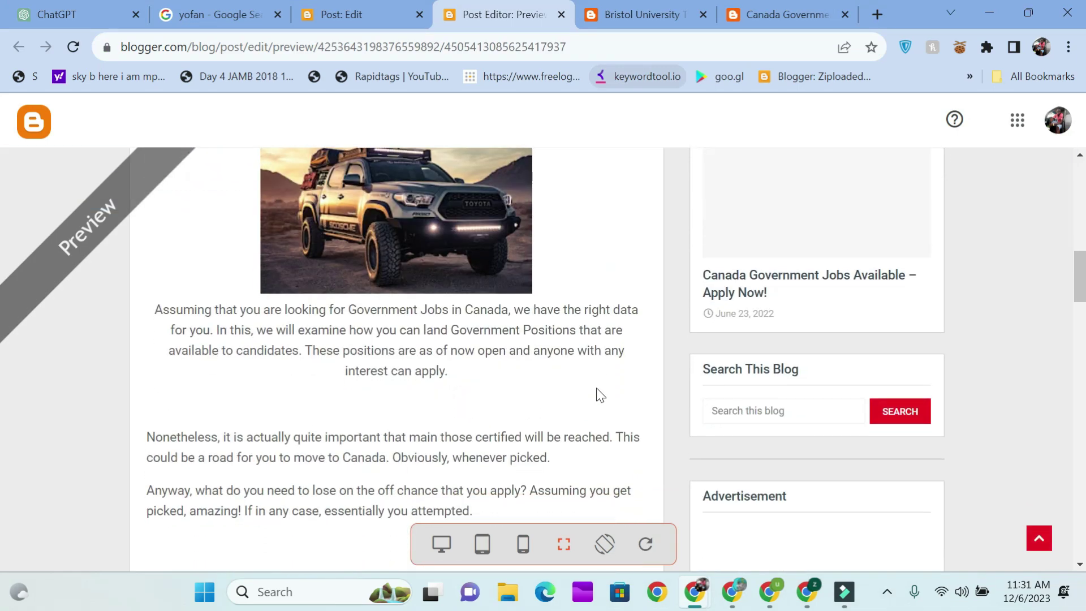
{"action": "scroll", "coordinate": [596, 388], "scroll_direction": "down", "scroll_amount": 10}
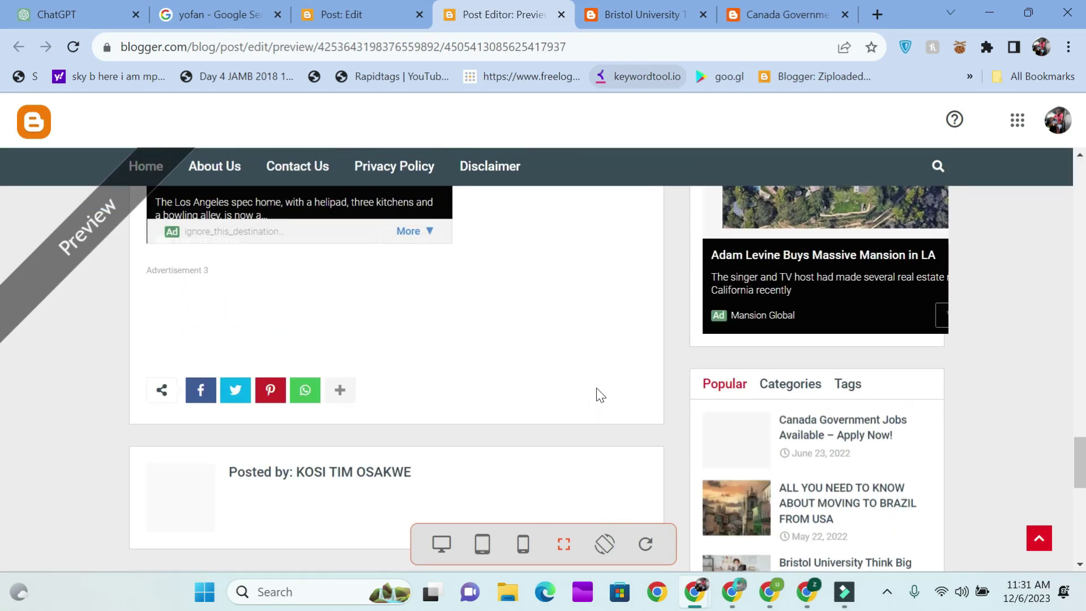
{"action": "scroll", "coordinate": [597, 389], "scroll_direction": "up", "scroll_amount": 4}
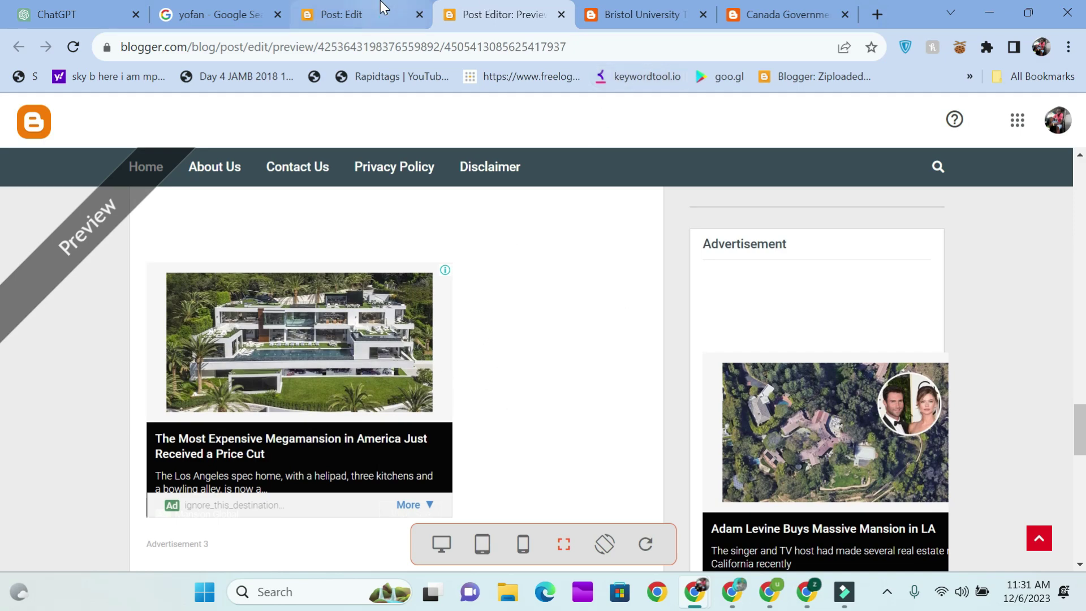
Step: Update the Canada Government Jobs post with the added ad code and reload its live blog page
{"action": "left_click", "coordinate": [368, 14]}
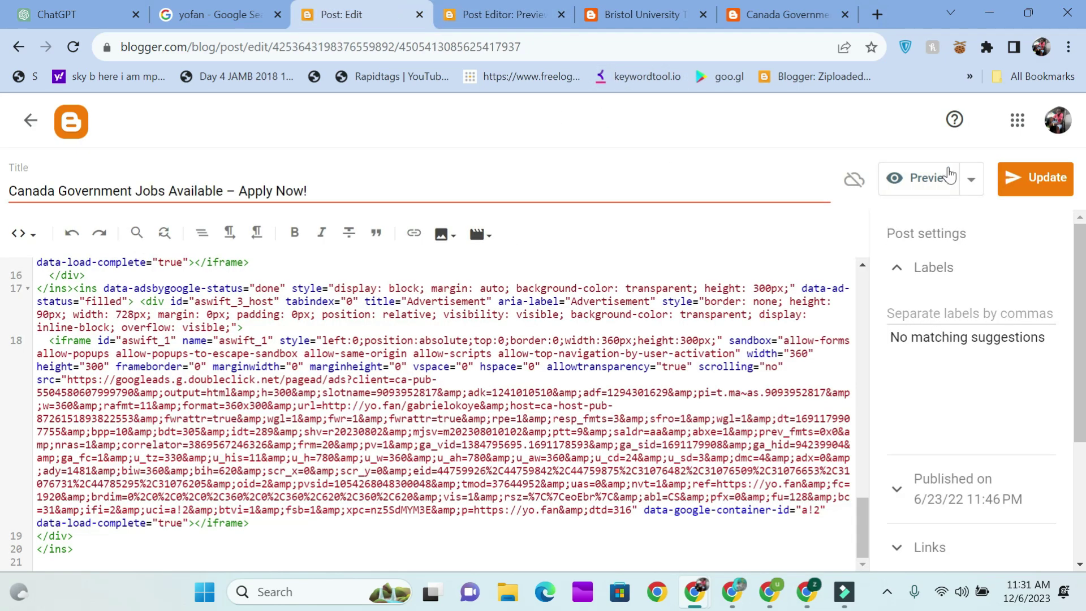
{"action": "left_click", "coordinate": [1043, 181]}
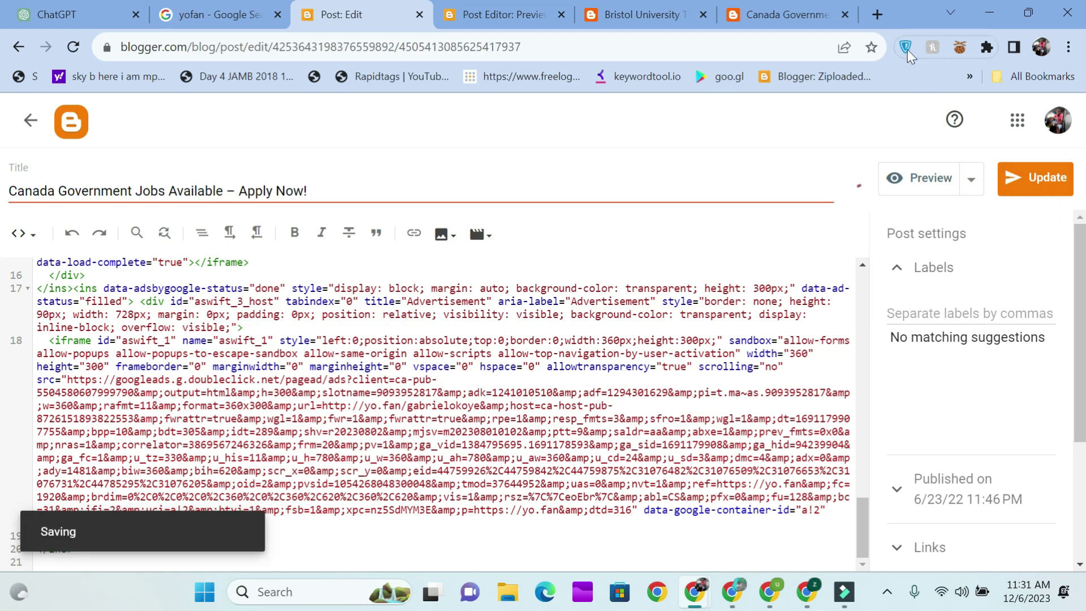
{"action": "left_click", "coordinate": [788, 16]}
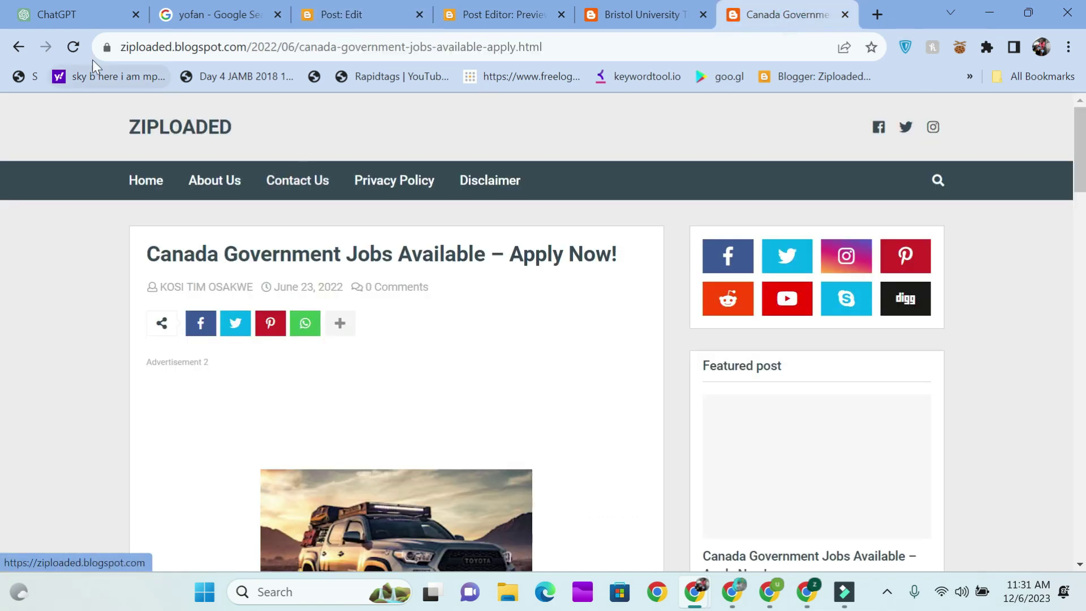
{"action": "left_click", "coordinate": [80, 46]}
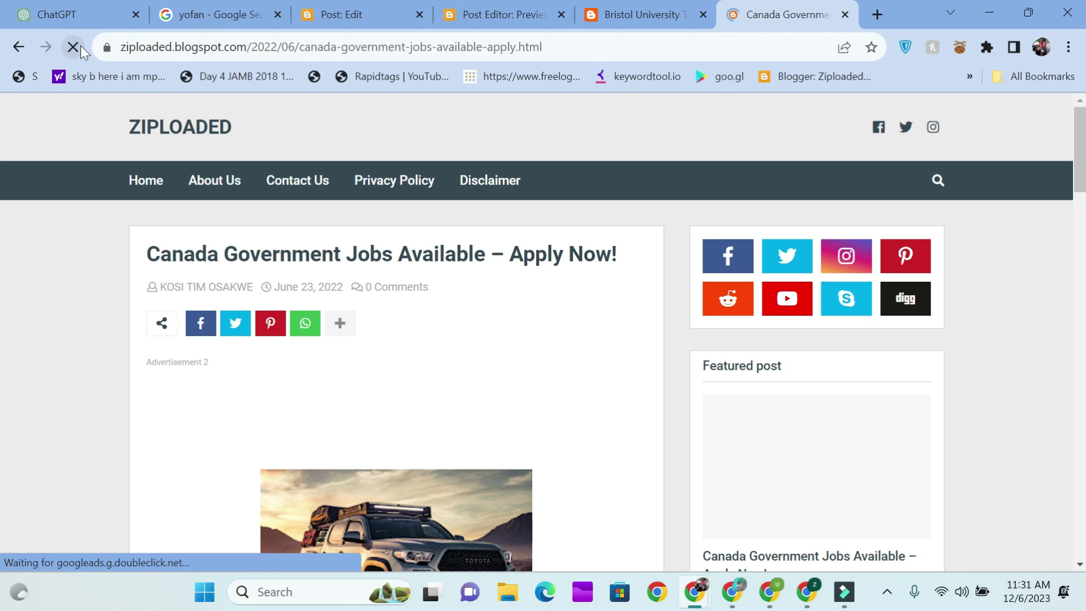
Step: Examine the ads in the article body and sidebar of the live Canada Government Jobs post
{"action": "left_click_drag", "start_coordinate": [643, 334], "coordinate": [669, 245]}
{"action": "scroll", "coordinate": [668, 240], "scroll_direction": "down", "scroll_amount": 2}
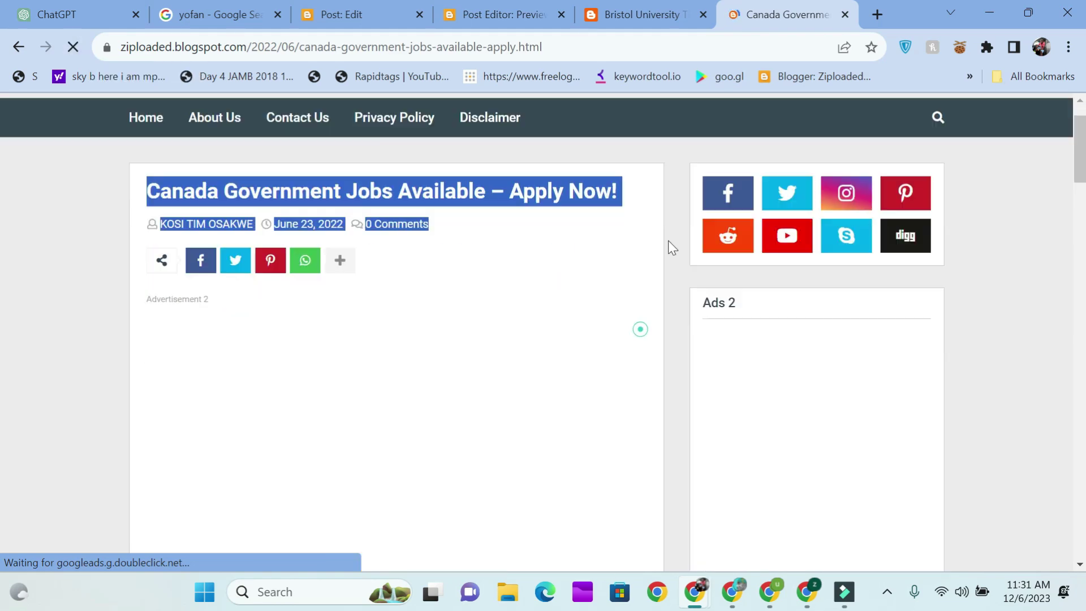
{"action": "left_click", "coordinate": [668, 240]}
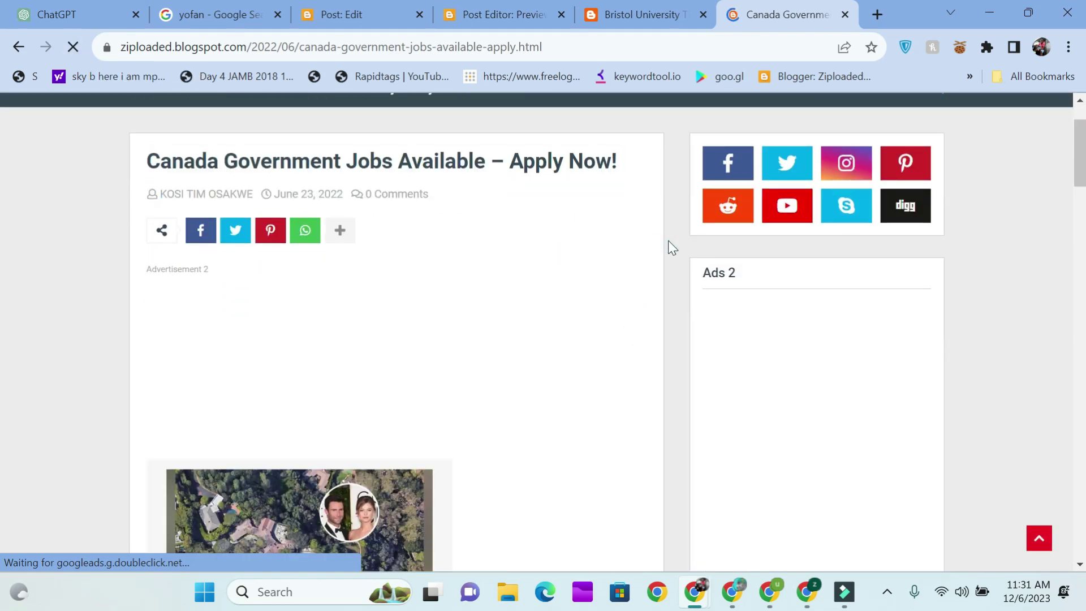
{"action": "scroll", "coordinate": [670, 238], "scroll_direction": "down", "scroll_amount": 3}
{"action": "scroll", "coordinate": [714, 181], "scroll_direction": "down", "scroll_amount": 5}
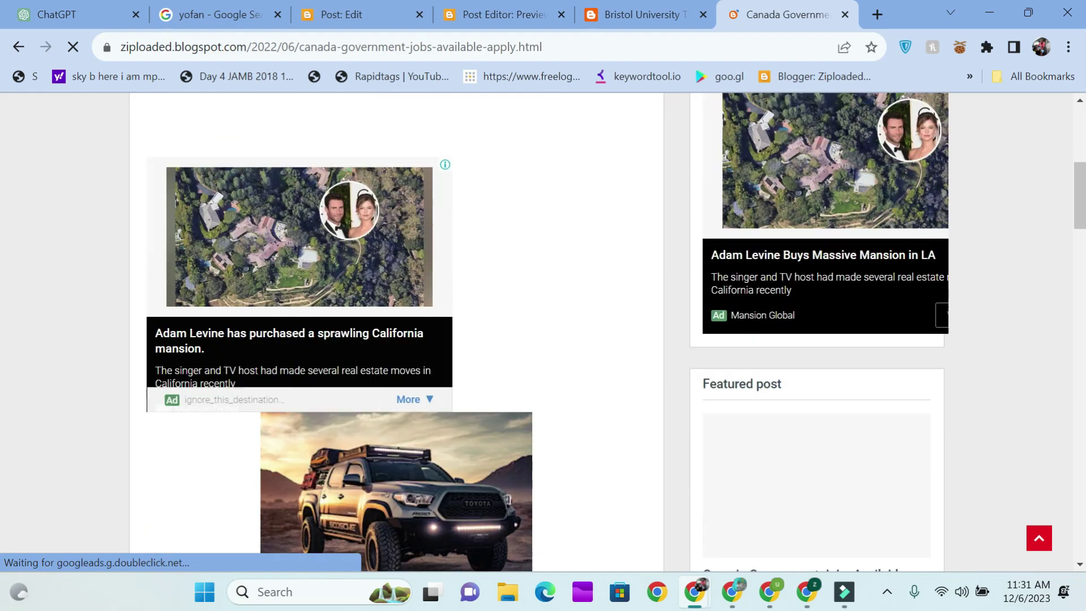
{"action": "scroll", "coordinate": [538, 331], "scroll_direction": "down", "scroll_amount": 15}
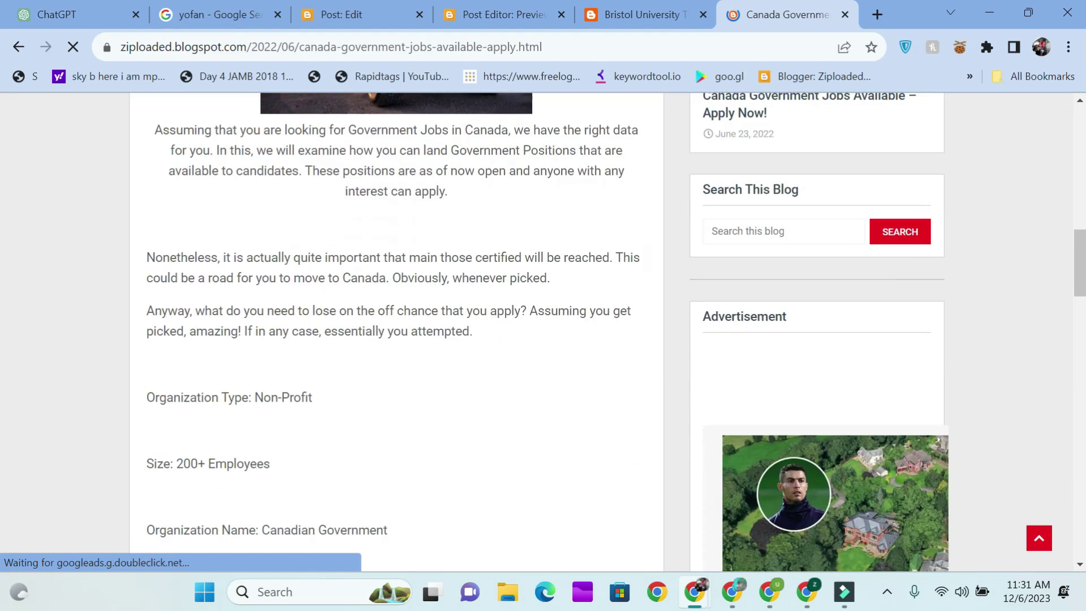
Step: Check the ad below the article's closing text and the Ads 2 block in the live post's sidebar
{"action": "scroll", "coordinate": [537, 331], "scroll_direction": "down", "scroll_amount": 6}
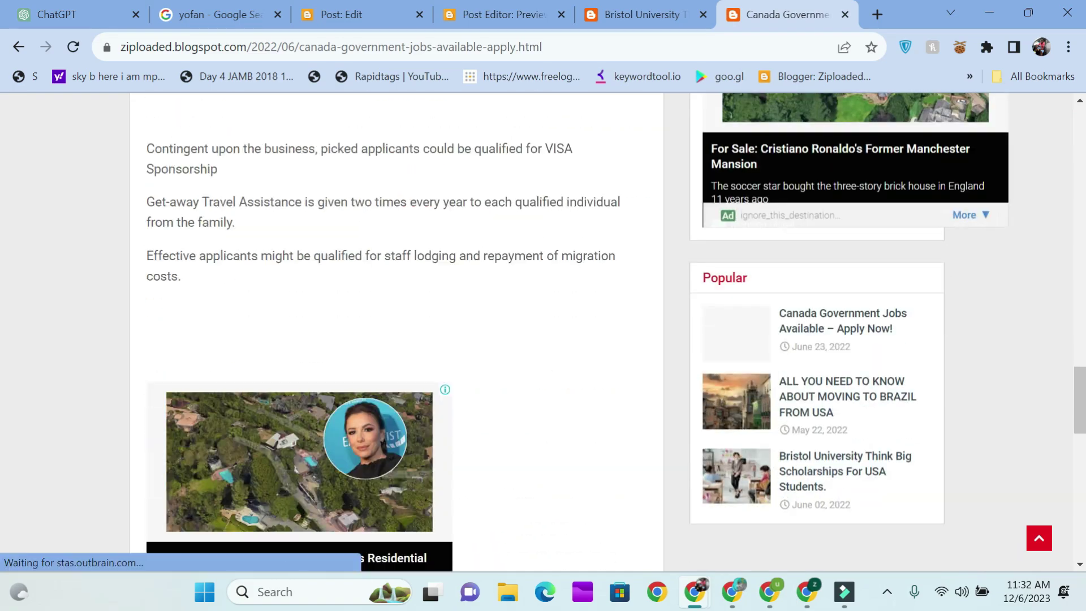
{"action": "scroll", "coordinate": [715, 185], "scroll_direction": "up", "scroll_amount": 8}
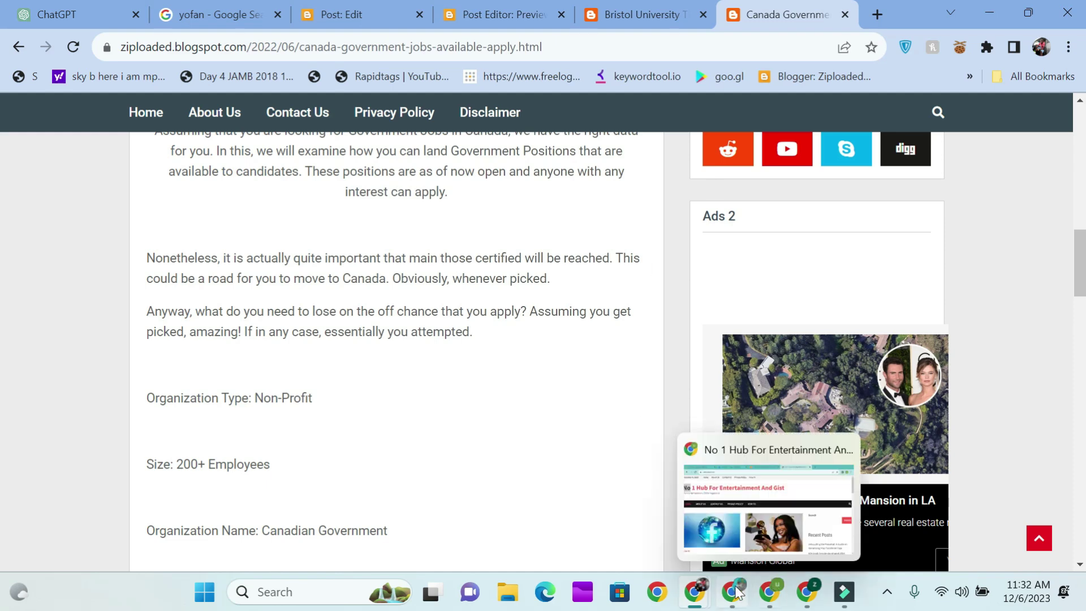
Step: Switch to the Chrome window with the ziploaded.com WordPress admin and reload its Ad Inserter settings page
{"action": "mouse_move", "coordinate": [719, 598]}
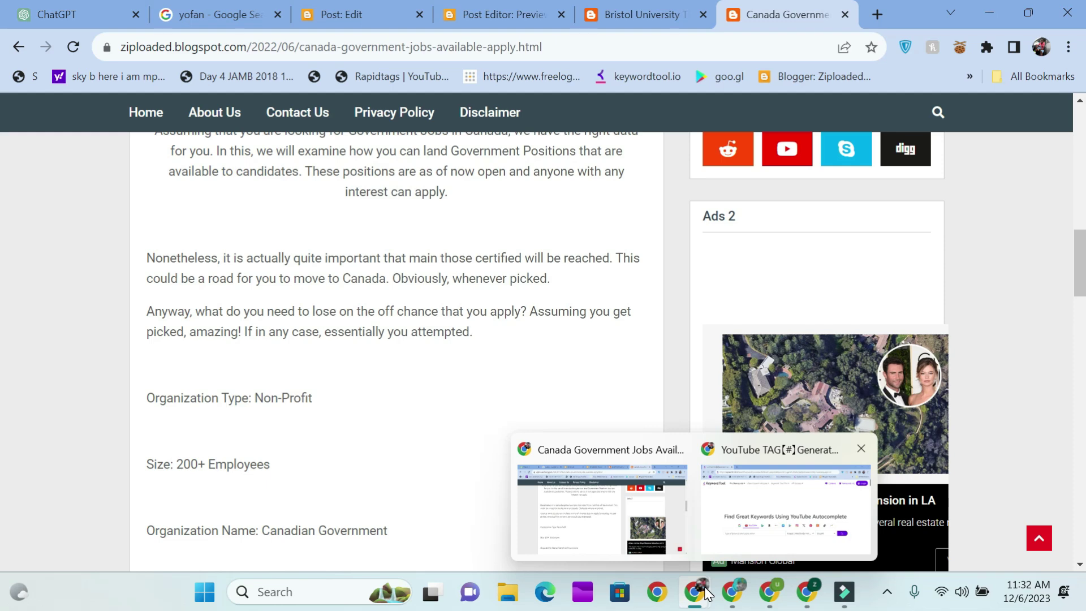
{"action": "mouse_move", "coordinate": [736, 597]}
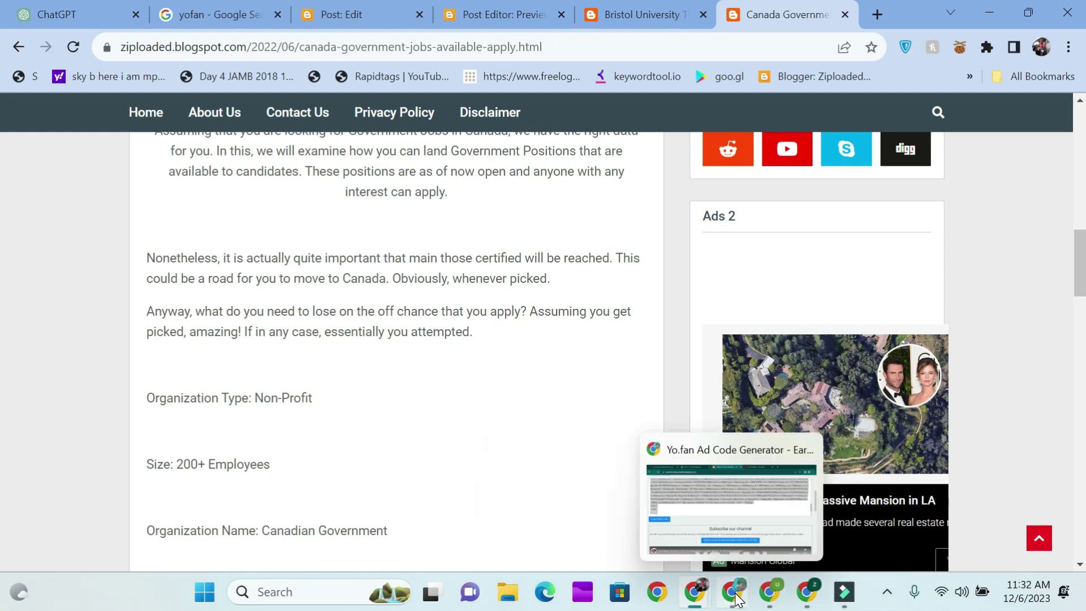
{"action": "left_click", "coordinate": [810, 600]}
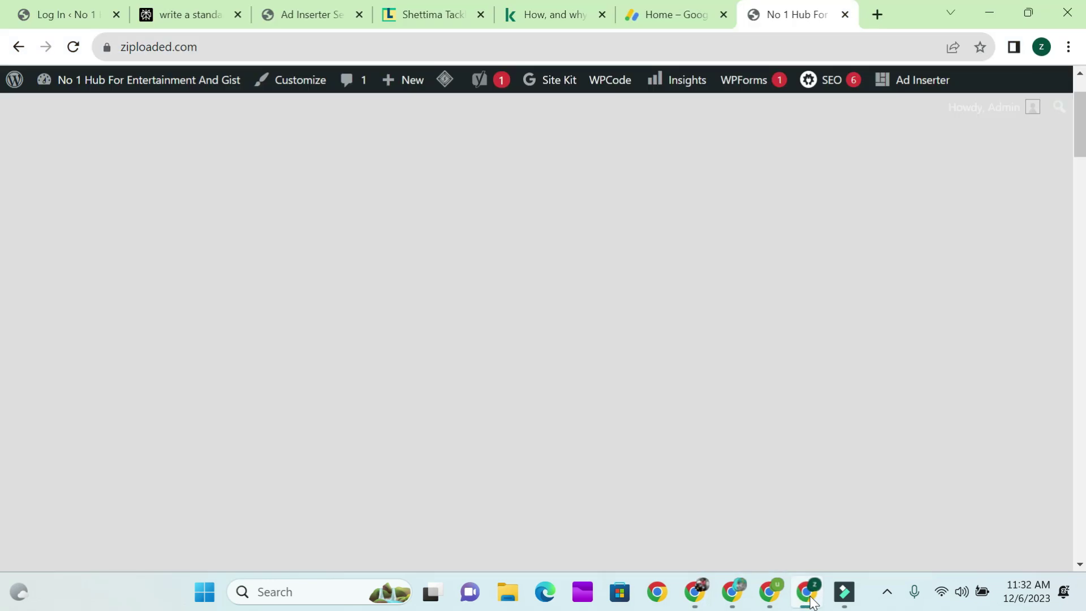
{"action": "left_click", "coordinate": [271, 9]}
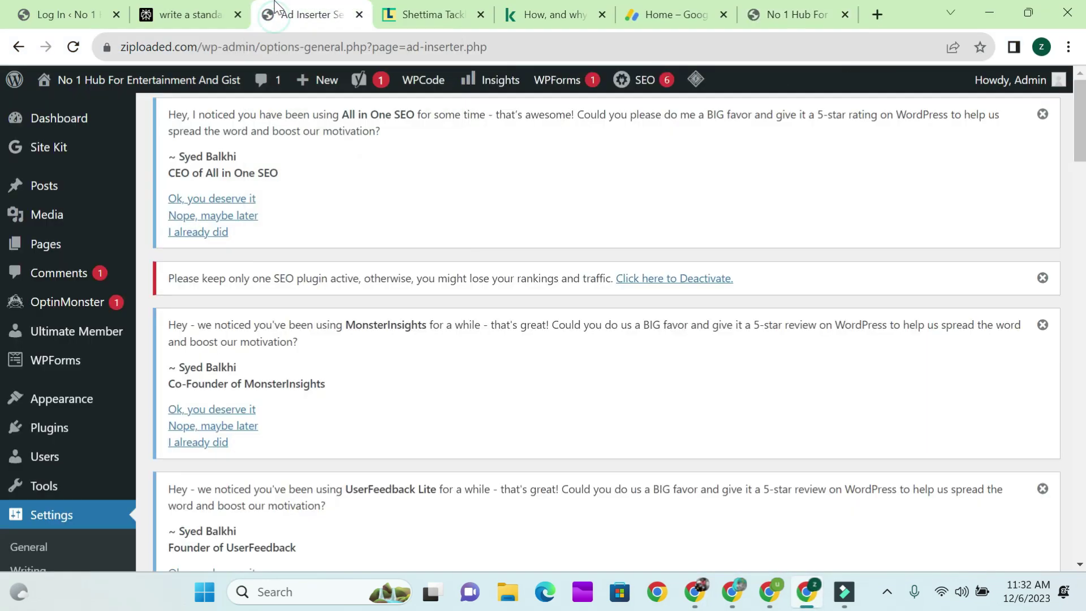
{"action": "left_click", "coordinate": [77, 47]}
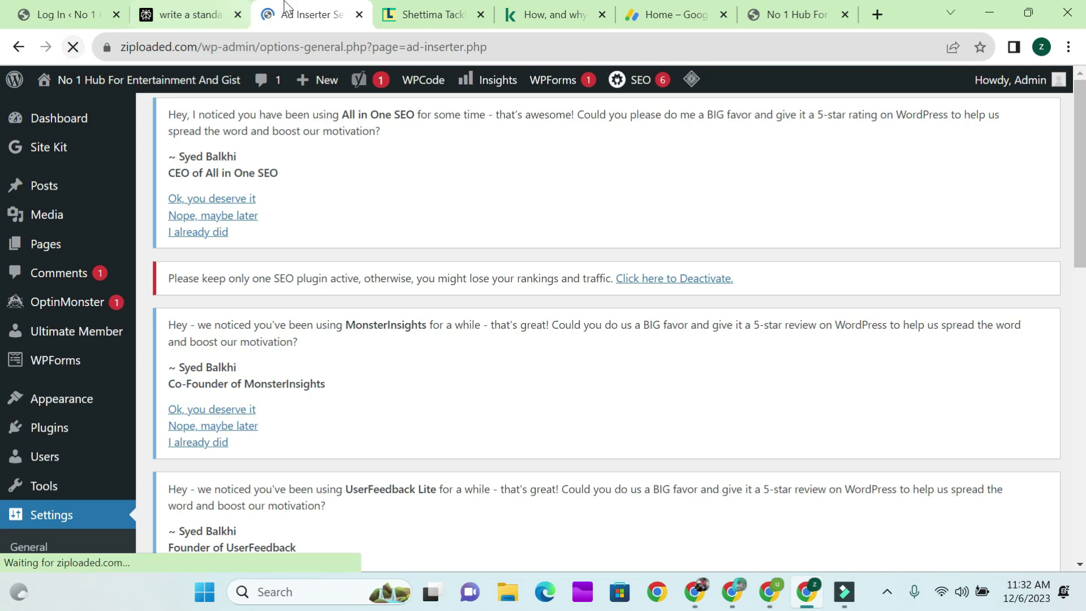
{"action": "left_click", "coordinate": [806, 6]}
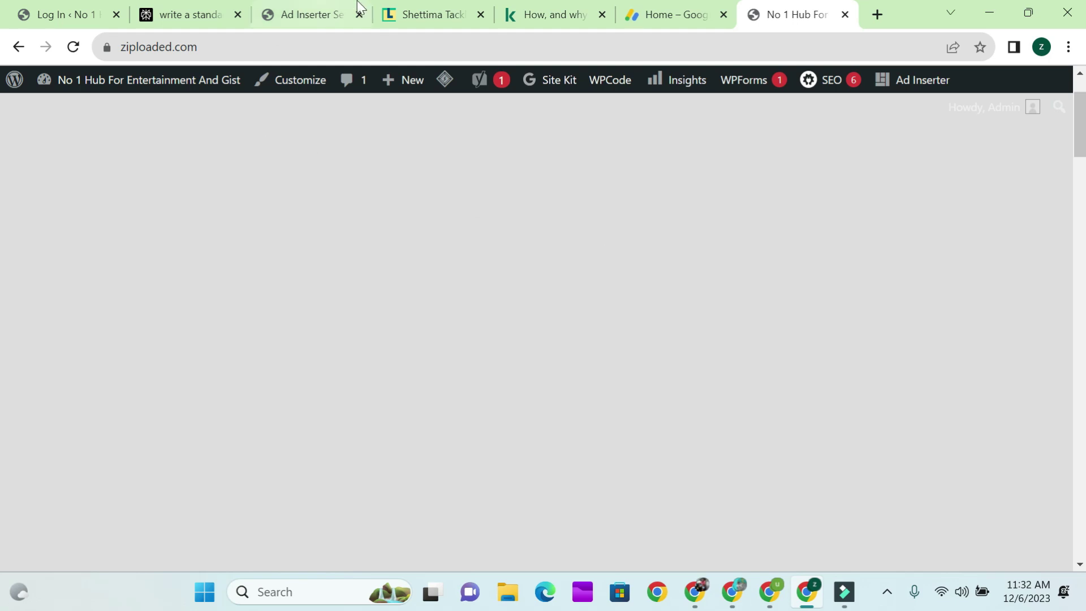
{"action": "left_click", "coordinate": [275, 7]}
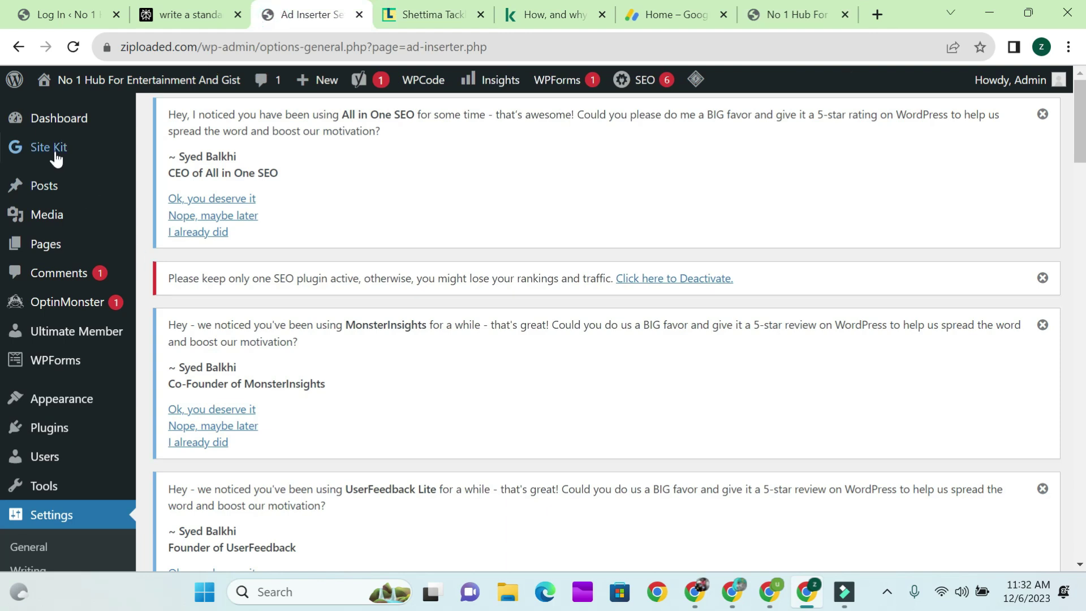
{"action": "left_click", "coordinate": [73, 47]}
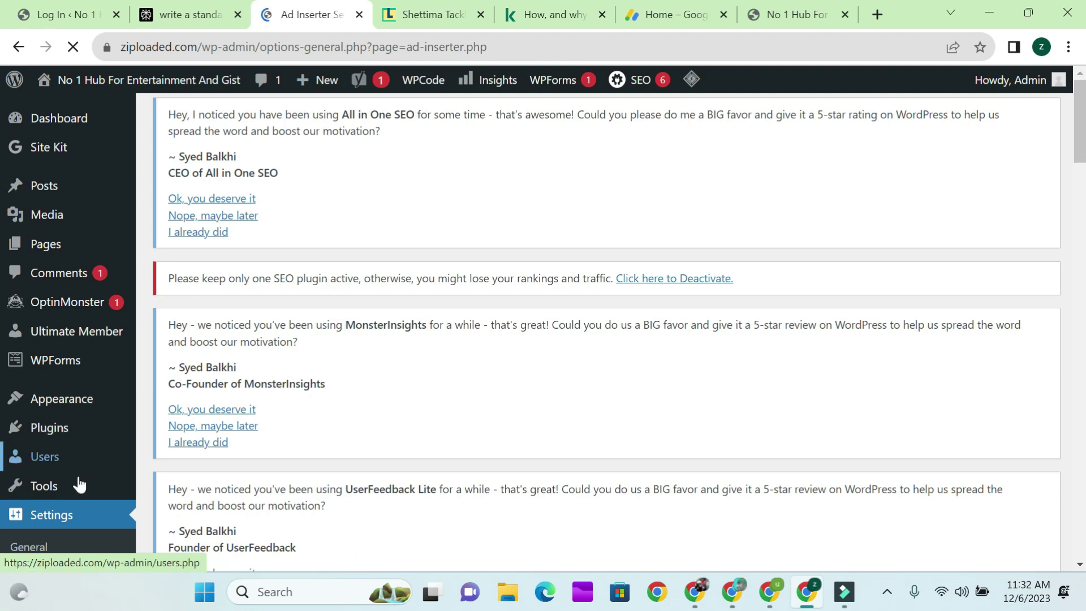
Step: Review the ad code and page display options of Block 1 in Ad Inserter
{"action": "scroll", "coordinate": [433, 374], "scroll_direction": "down", "scroll_amount": 7}
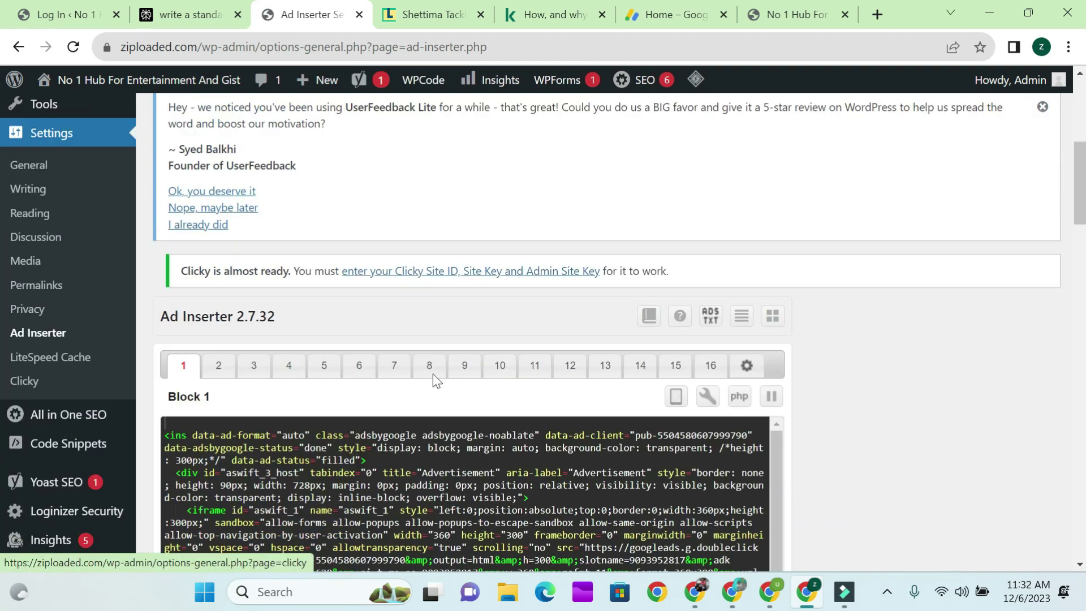
{"action": "scroll", "coordinate": [464, 450], "scroll_direction": "down", "scroll_amount": 3}
{"action": "scroll", "coordinate": [463, 450], "scroll_direction": "down", "scroll_amount": 2}
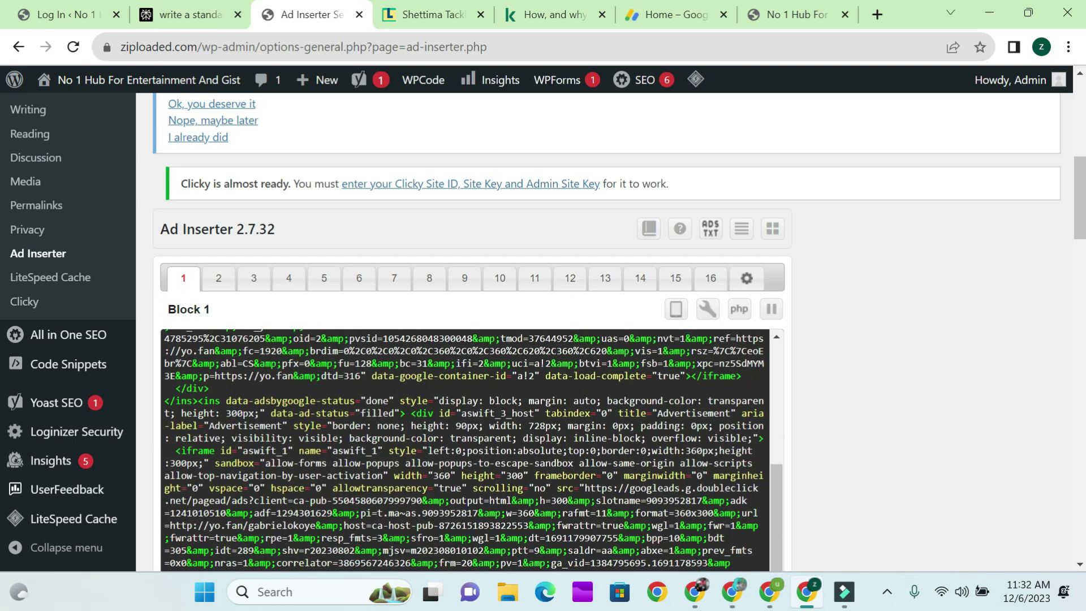
{"action": "scroll", "coordinate": [562, 232], "scroll_direction": "down", "scroll_amount": 3}
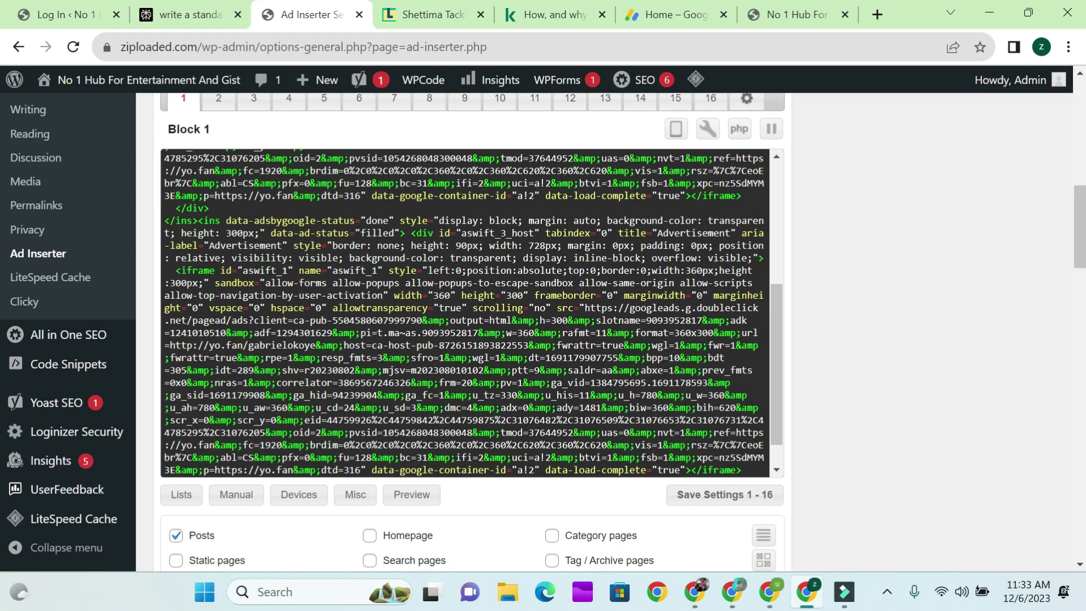
Step: Open the WordPress page for adding a new plugin
{"action": "mouse_move", "coordinate": [26, 394]}
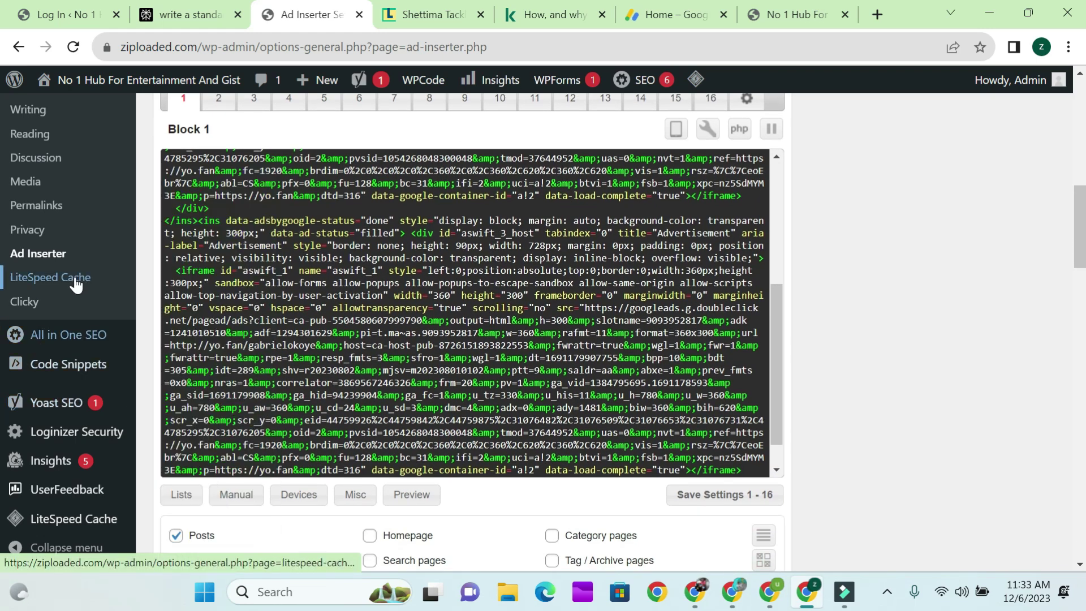
{"action": "scroll", "coordinate": [65, 248], "scroll_direction": "up", "scroll_amount": 5}
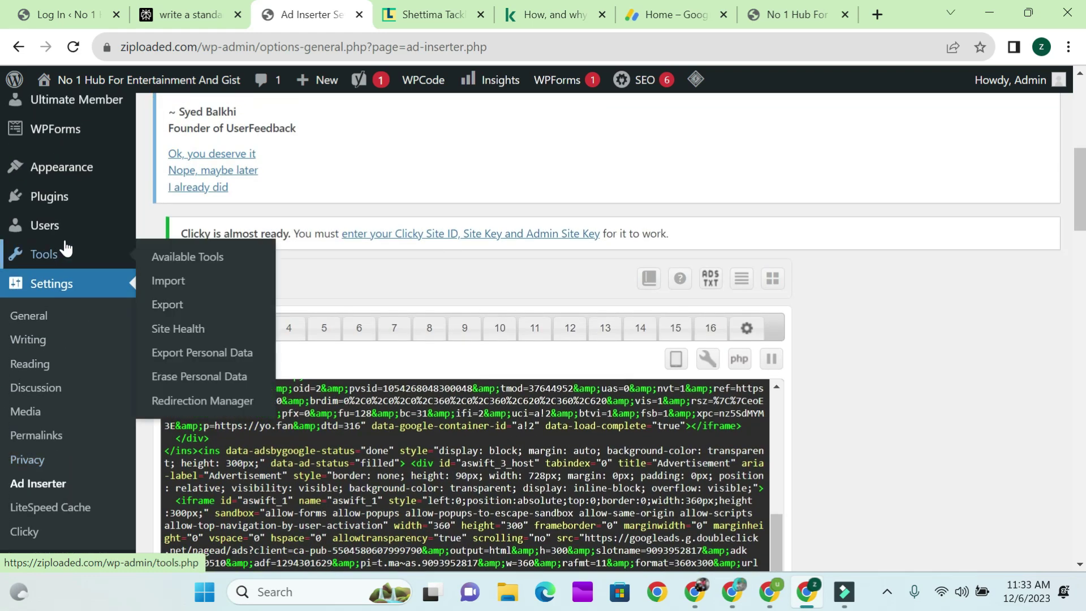
{"action": "mouse_move", "coordinate": [73, 198]}
{"action": "left_click", "coordinate": [191, 224]}
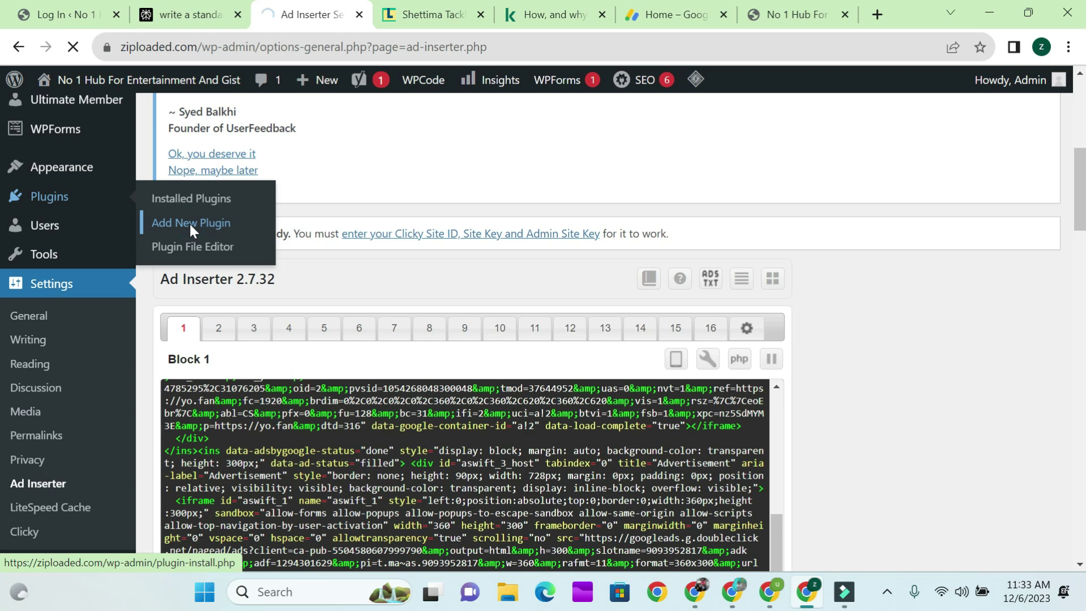
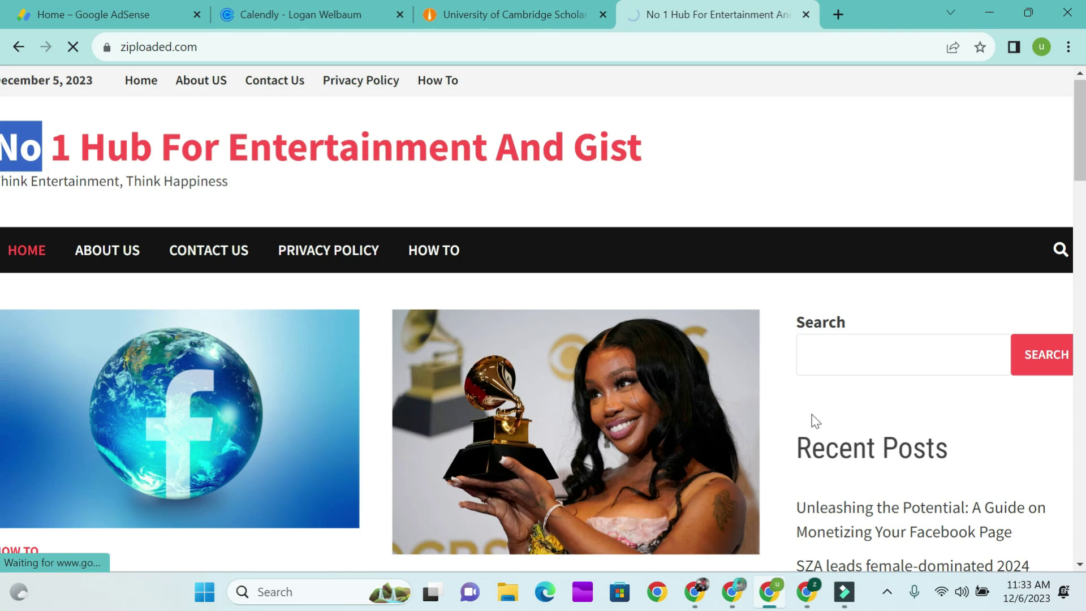
{"action": "left_click", "coordinate": [815, 592]}
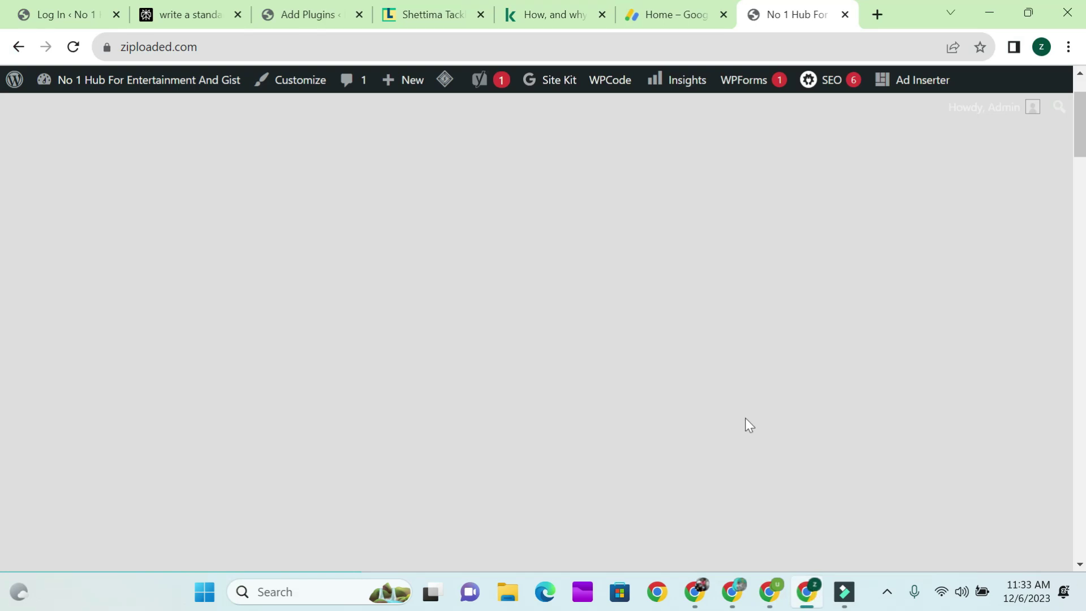
{"action": "left_click", "coordinate": [357, 4]}
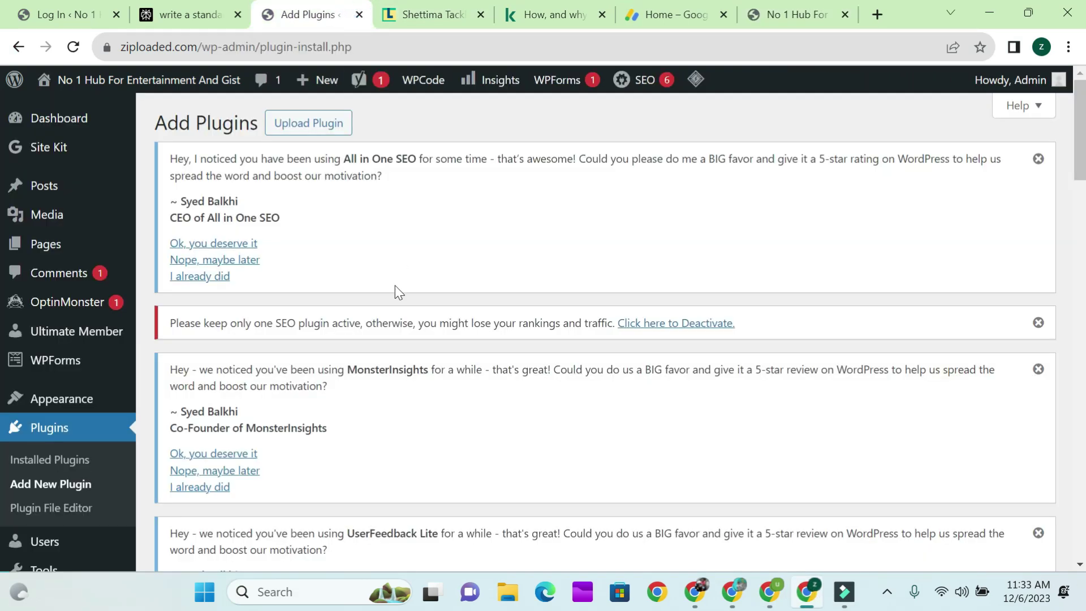
Step: Search the plugin directory for "ads inserter" and locate the Ad Inserter – Ad Manager & AdSense Ads plugin
{"action": "scroll", "coordinate": [477, 162], "scroll_direction": "down", "scroll_amount": 5}
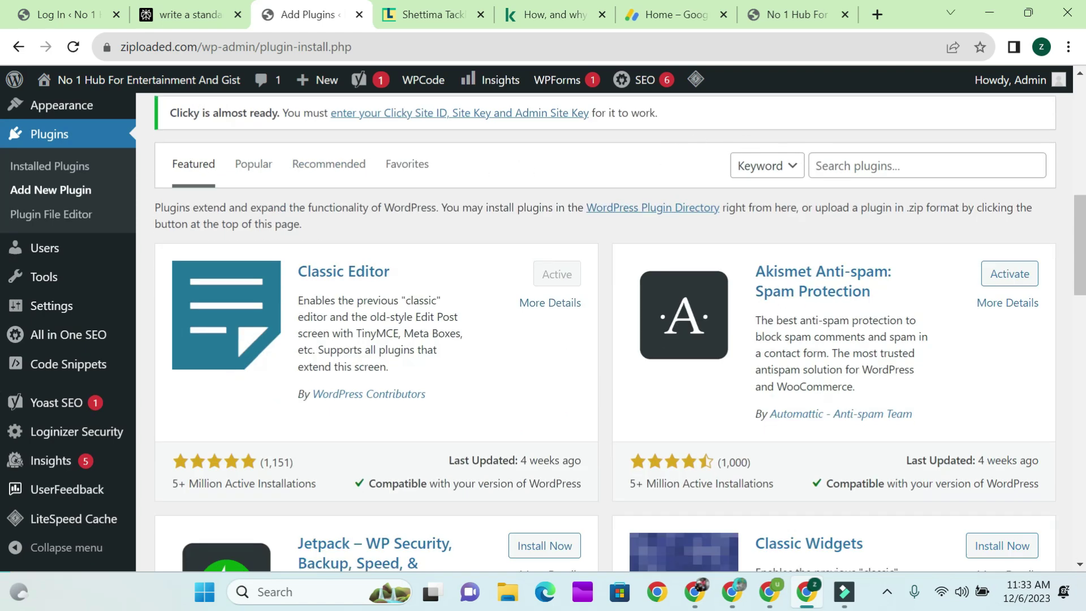
{"action": "left_click", "coordinate": [865, 165]}
{"action": "type", "text": "ads"}
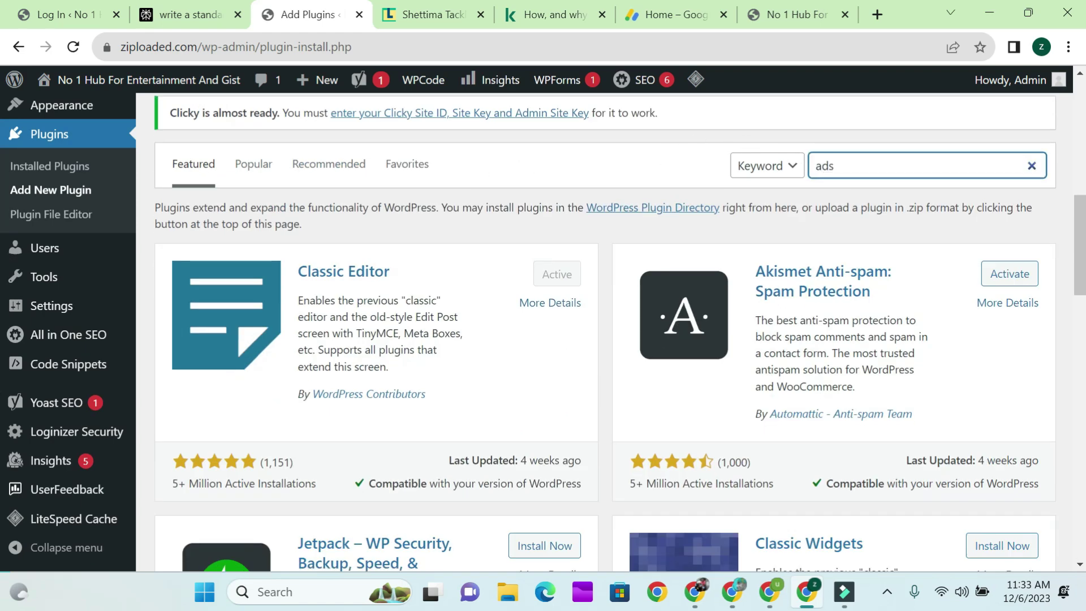
{"action": "type", "text": " inser"}
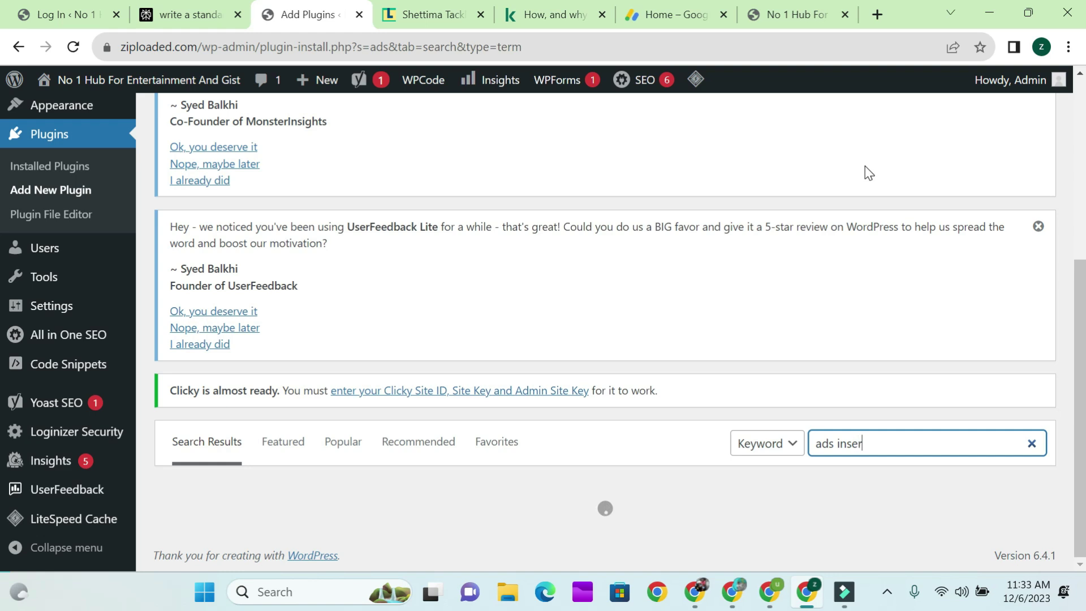
{"action": "type", "text": "ter"}
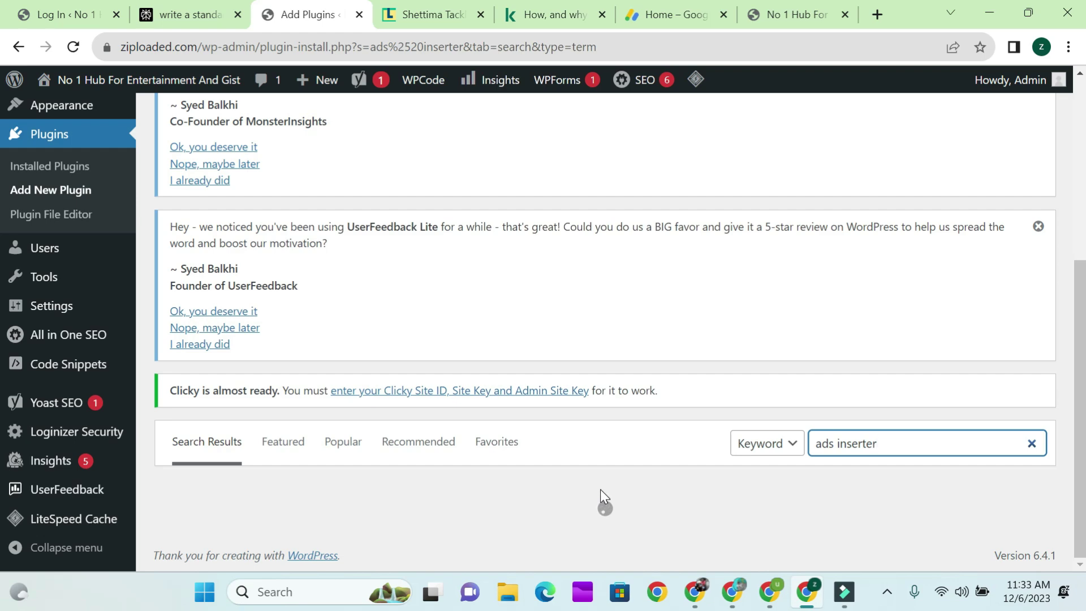
{"action": "scroll", "coordinate": [803, 560], "scroll_direction": "down", "scroll_amount": 5}
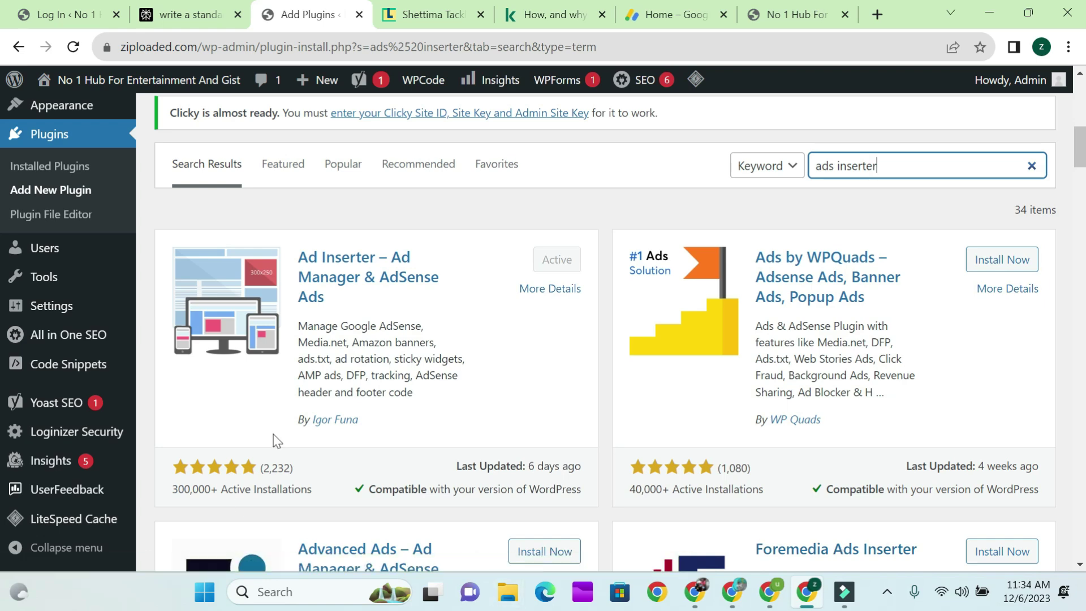
{"action": "left_click", "coordinate": [334, 387]}
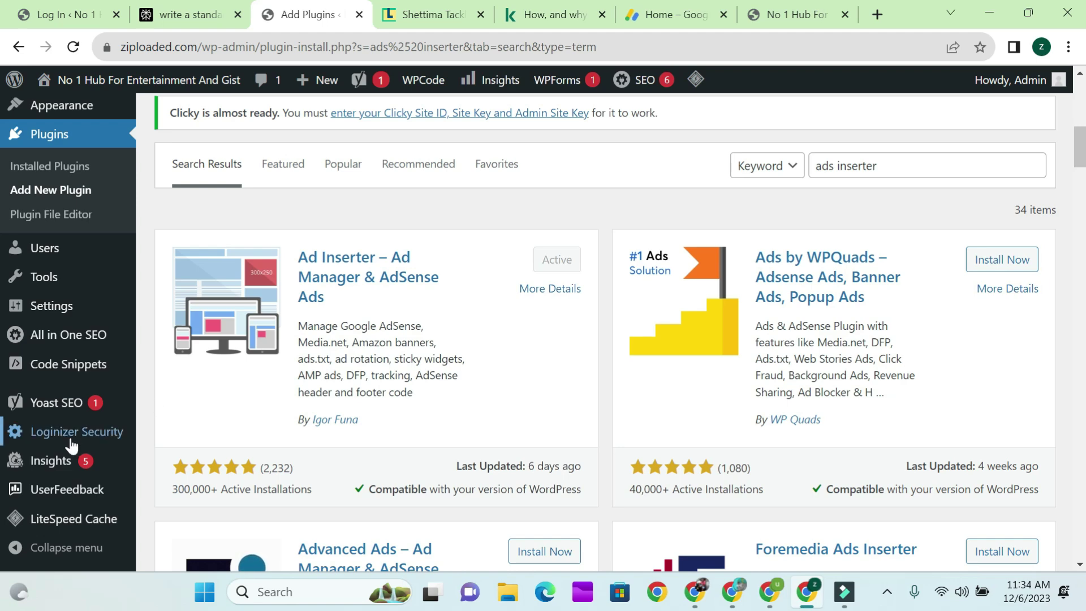
Step: Open the settings page of the Ad Inserter plugin
{"action": "mouse_move", "coordinate": [76, 432]}
{"action": "scroll", "coordinate": [74, 458], "scroll_direction": "down", "scroll_amount": 2}
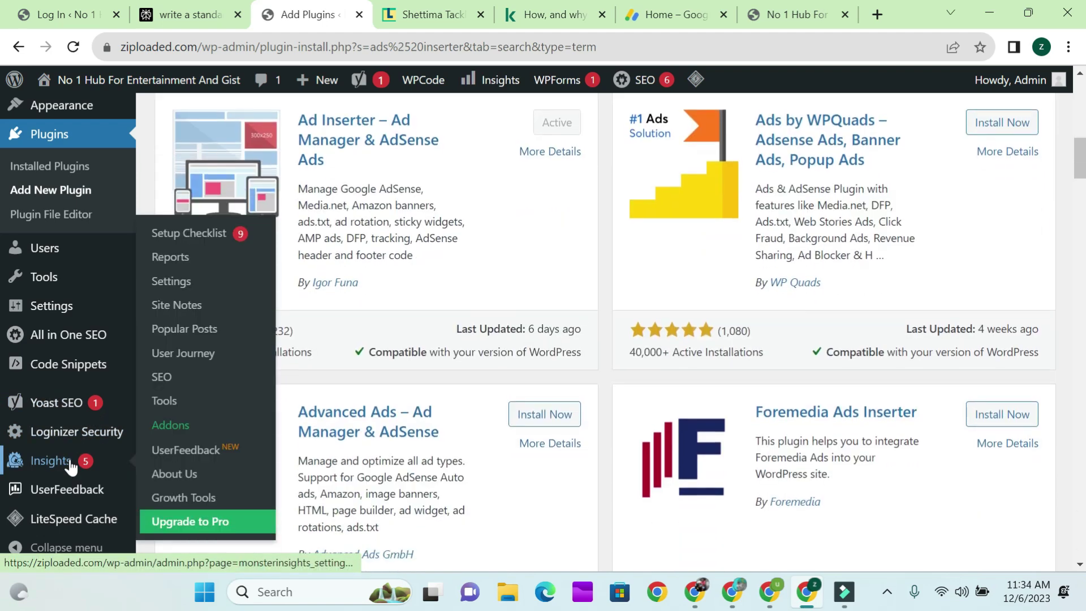
{"action": "mouse_move", "coordinate": [72, 308]}
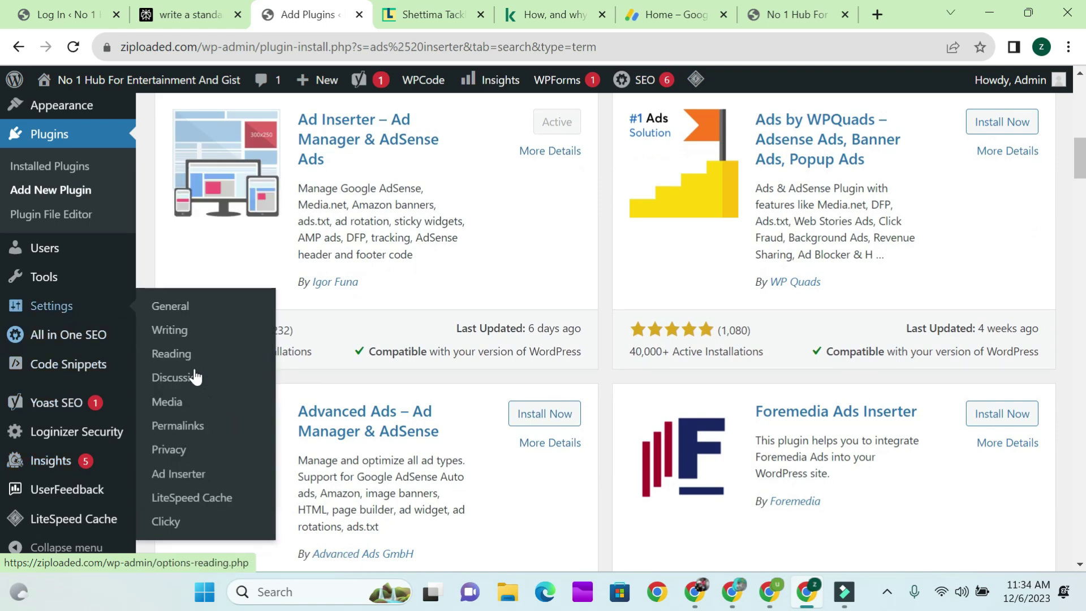
{"action": "left_click", "coordinate": [201, 481]}
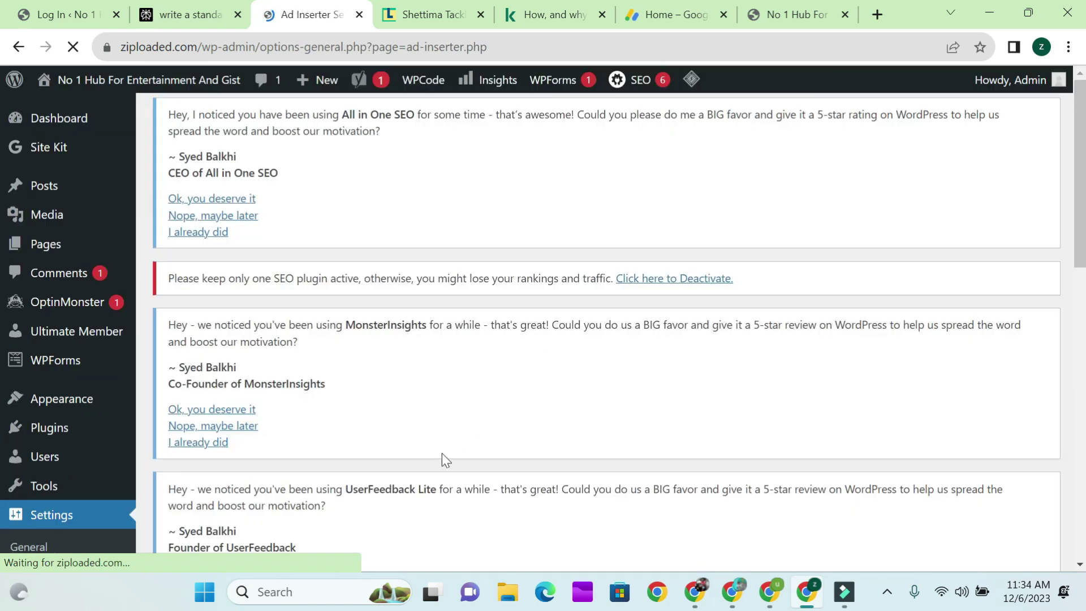
Step: Enable Block 1 on the homepage and disable it on posts
{"action": "scroll", "coordinate": [442, 459], "scroll_direction": "down", "scroll_amount": 6}
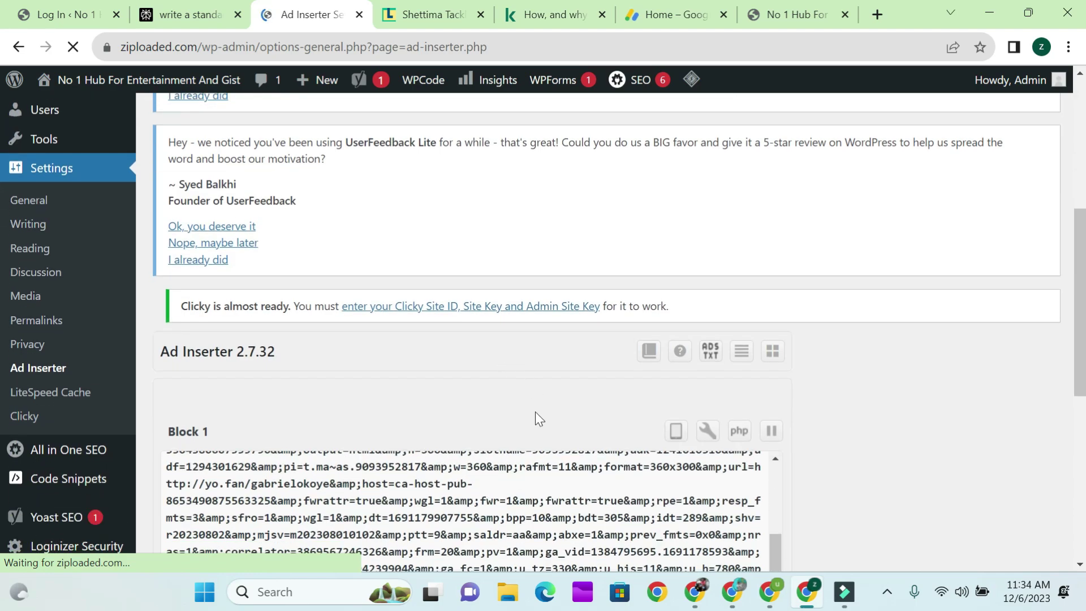
{"action": "scroll", "coordinate": [535, 418], "scroll_direction": "down", "scroll_amount": 10}
{"action": "scroll", "coordinate": [864, 384], "scroll_direction": "down", "scroll_amount": 3}
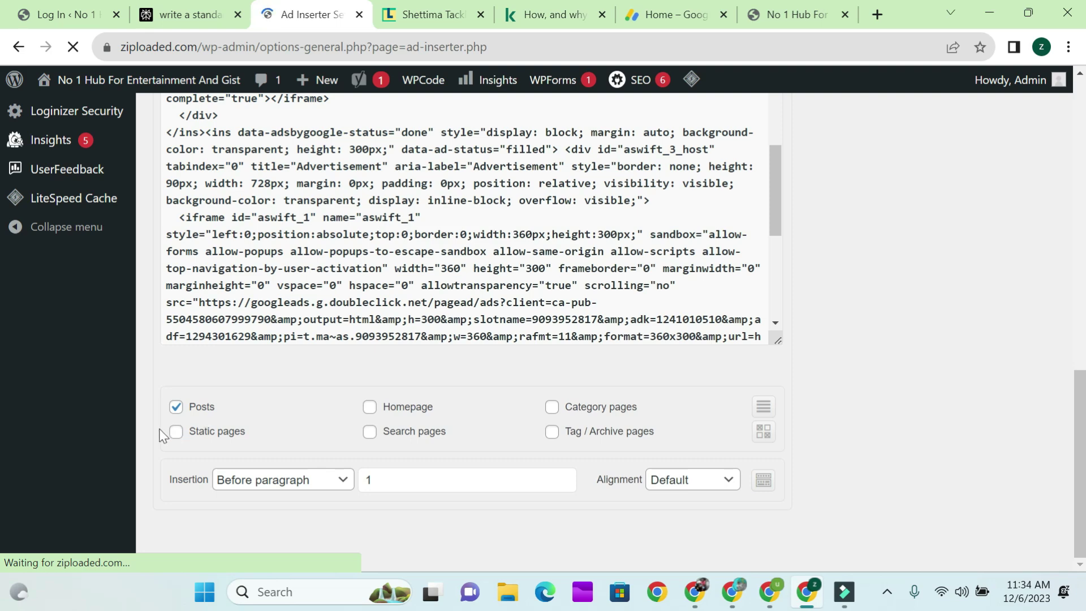
{"action": "left_click", "coordinate": [343, 479]}
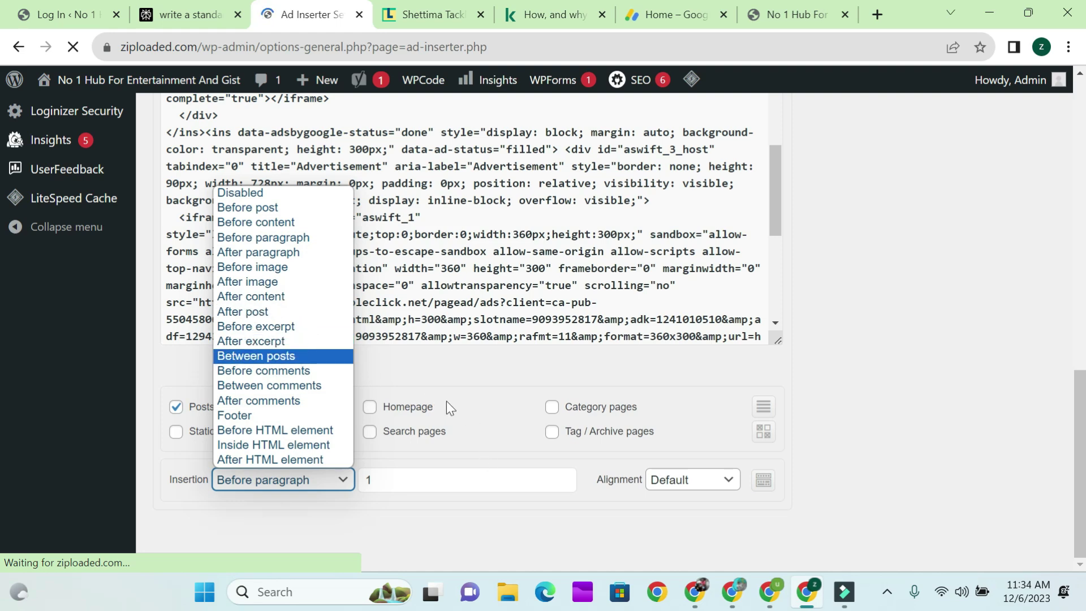
{"action": "left_click", "coordinate": [466, 392]}
{"action": "left_click", "coordinate": [369, 407]}
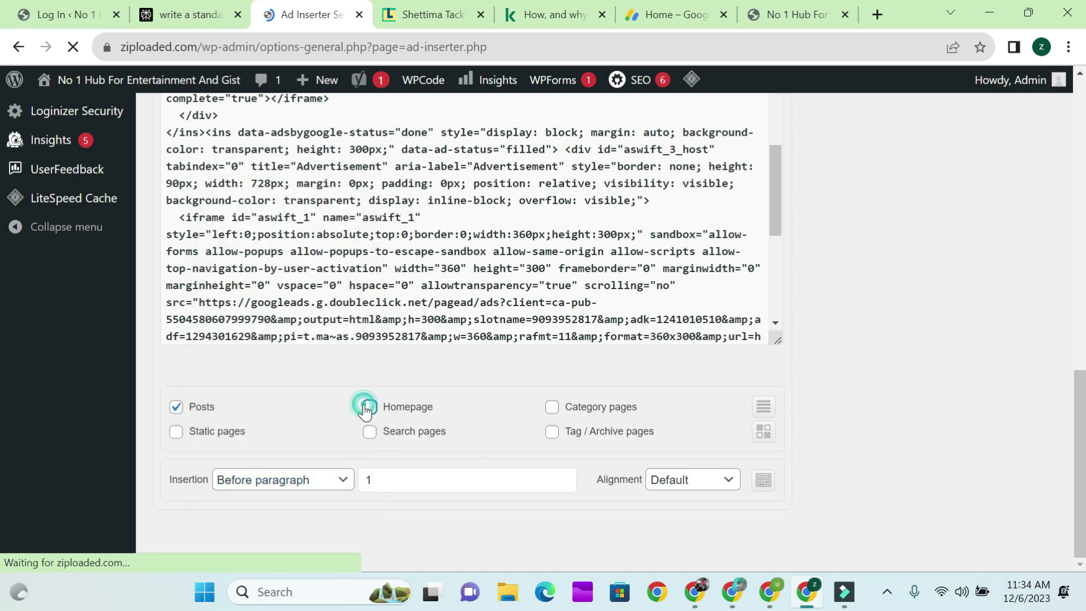
{"action": "left_click", "coordinate": [175, 407]}
Step: Set Block 1's insertion to Before post and save the Ad Inserter settings
{"action": "left_click", "coordinate": [296, 485]}
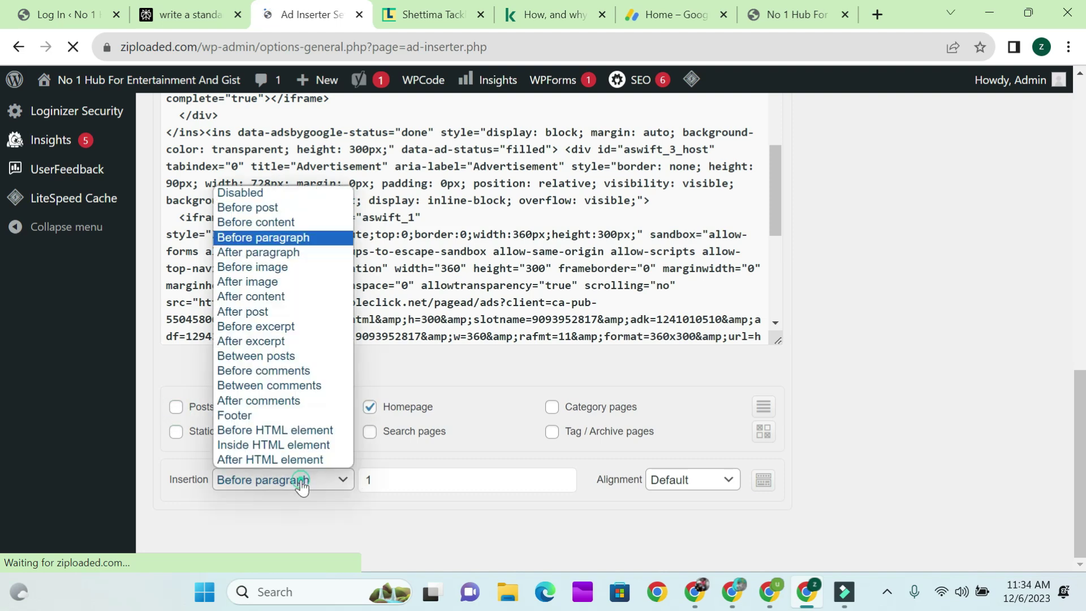
{"action": "left_click", "coordinate": [286, 213]}
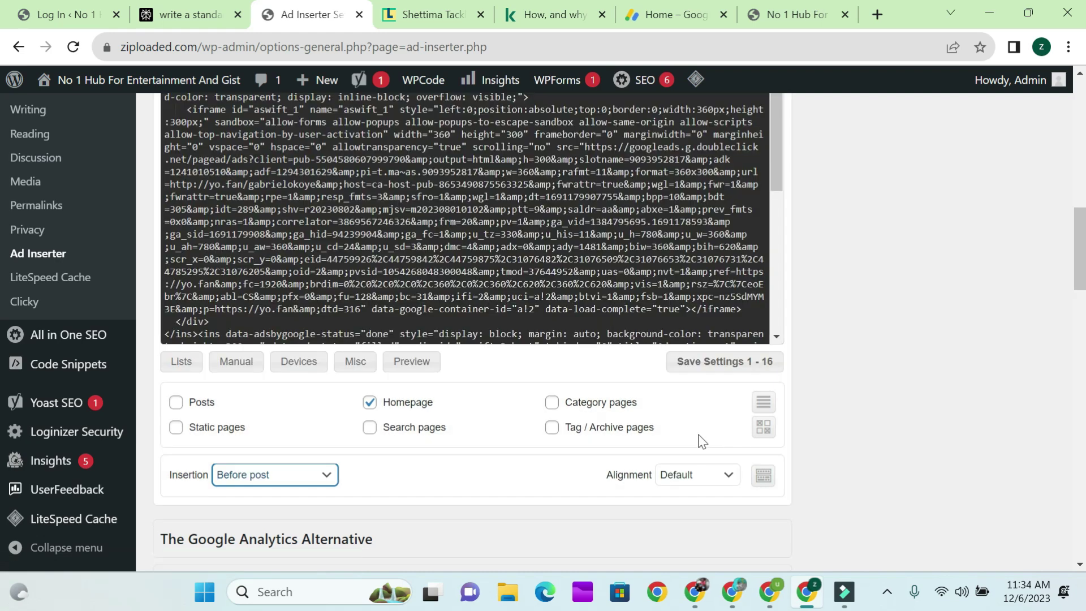
{"action": "left_click", "coordinate": [706, 362]}
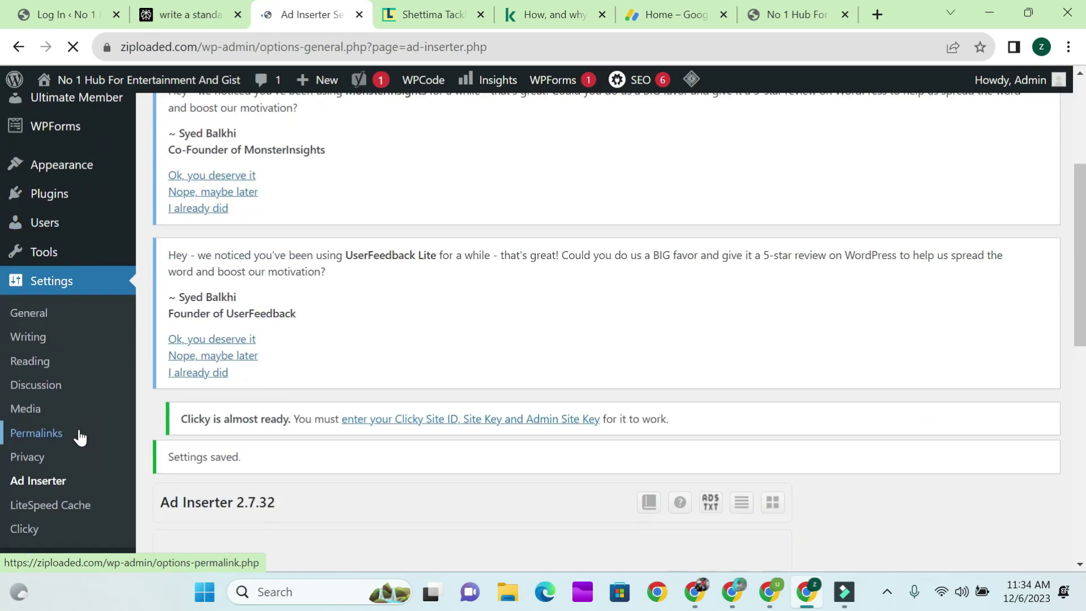
Step: Open the Header & Footer page of Code Snippets and review the ad code in the Header and Body sections
{"action": "scroll", "coordinate": [77, 436], "scroll_direction": "down", "scroll_amount": 5}
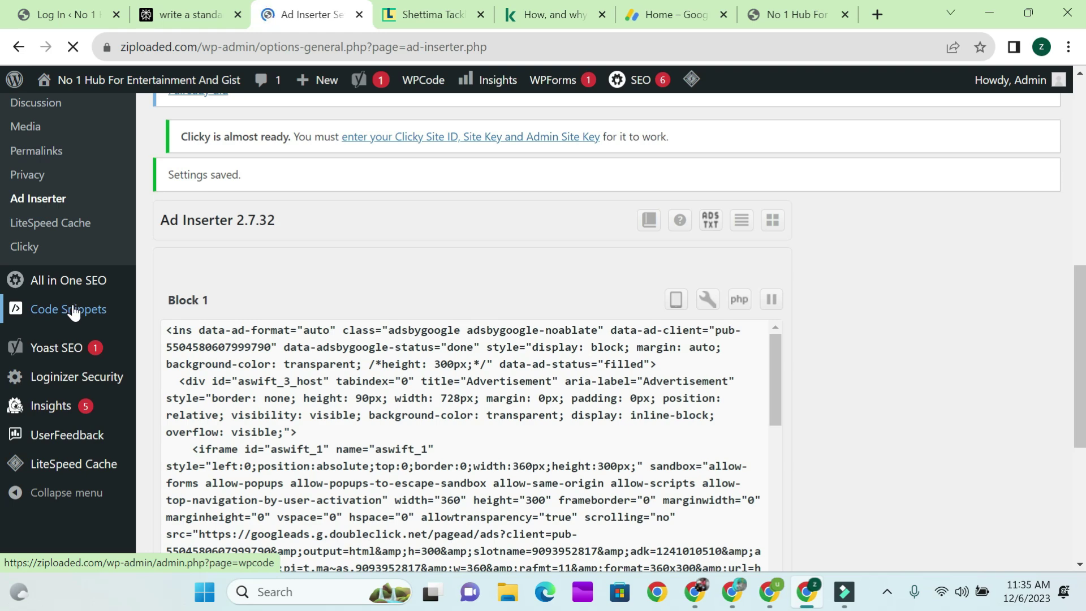
{"action": "mouse_move", "coordinate": [73, 312]}
{"action": "left_click", "coordinate": [188, 354]}
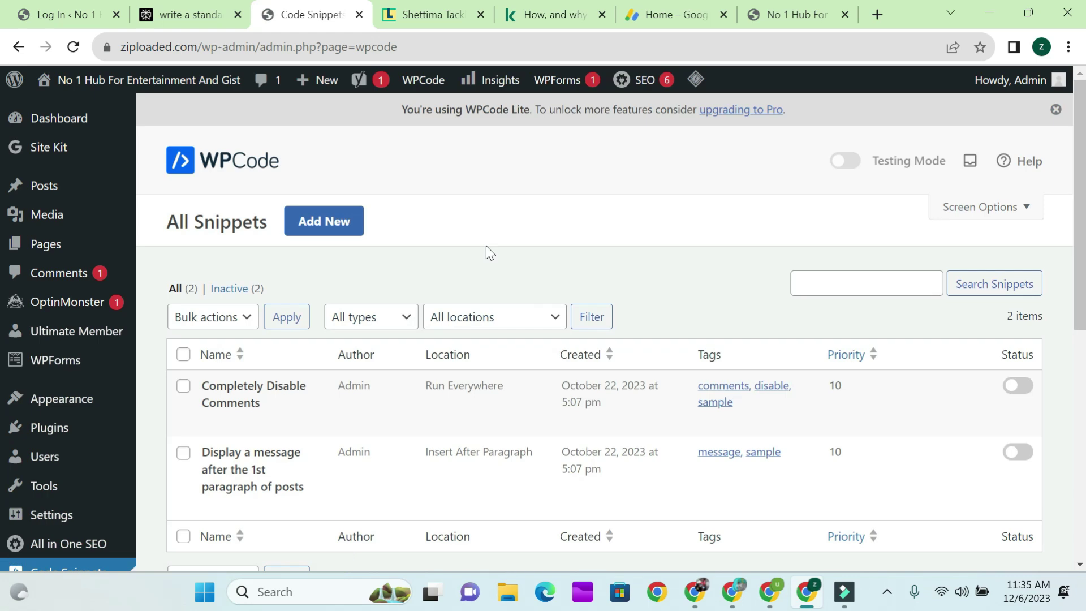
{"action": "scroll", "coordinate": [486, 245], "scroll_direction": "down", "scroll_amount": 6}
{"action": "scroll", "coordinate": [470, 255], "scroll_direction": "up", "scroll_amount": 1}
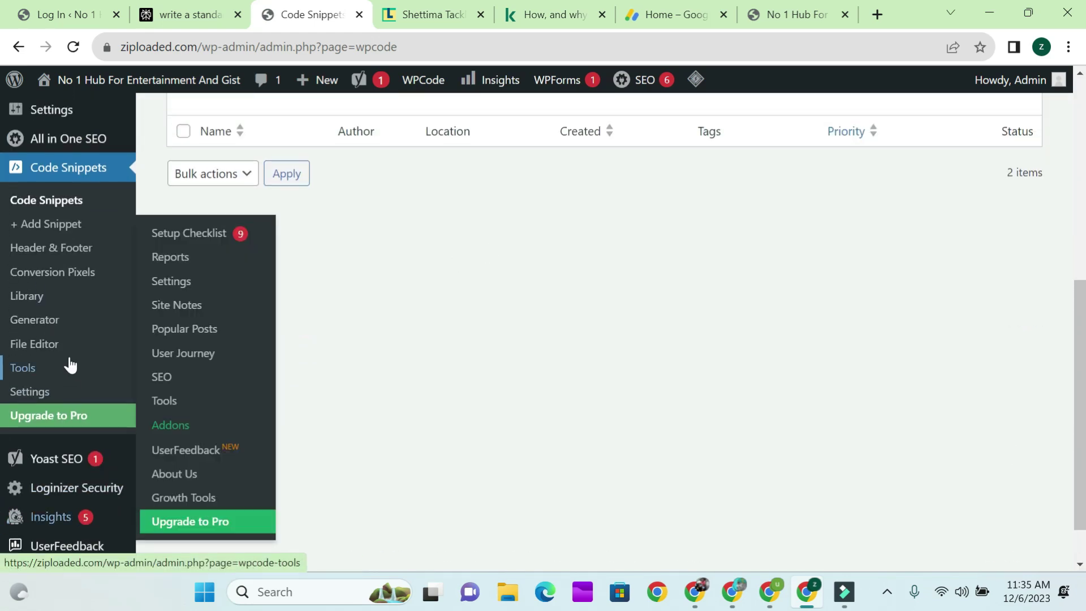
{"action": "left_click", "coordinate": [73, 247]}
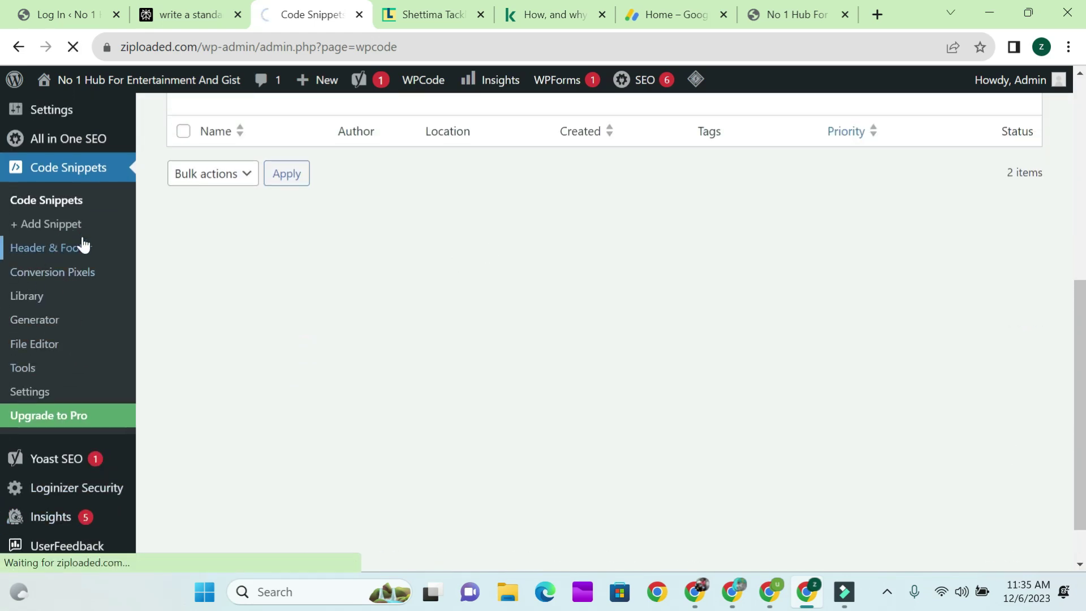
{"action": "scroll", "coordinate": [605, 441], "scroll_direction": "down", "scroll_amount": 3}
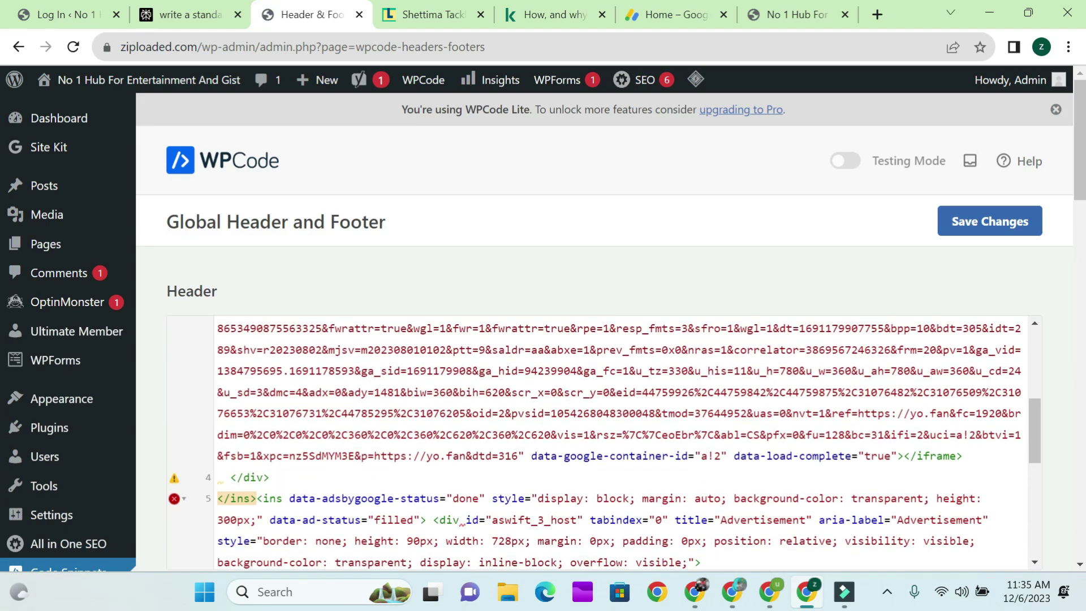
{"action": "scroll", "coordinate": [606, 442], "scroll_direction": "down", "scroll_amount": 3}
{"action": "scroll", "coordinate": [605, 308], "scroll_direction": "down", "scroll_amount": 2}
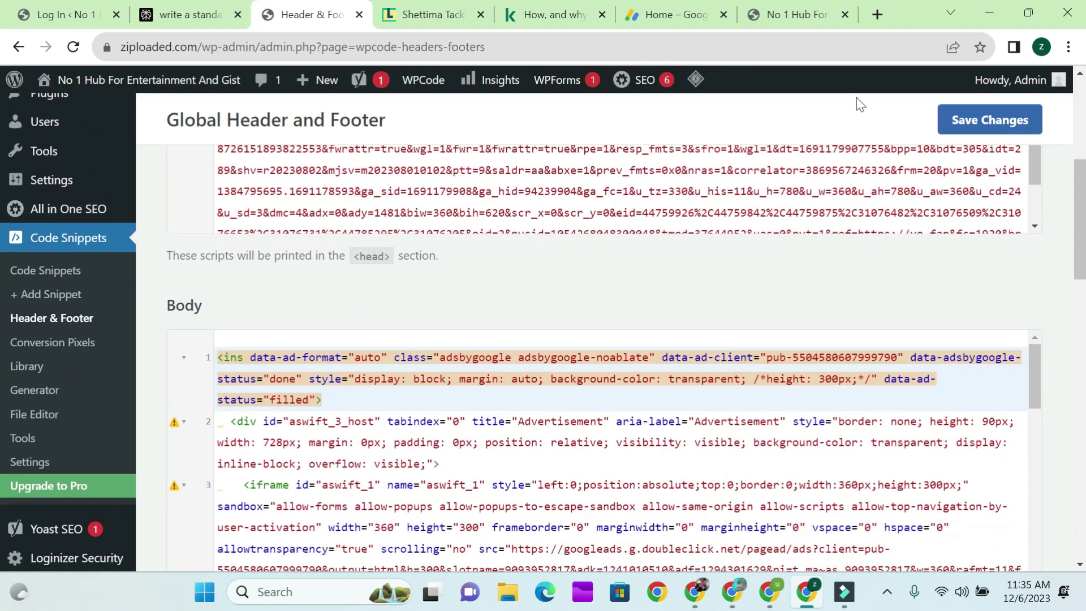
Step: Check the live ziploaded.com homepage for ads in the other Chrome profile
{"action": "left_click", "coordinate": [792, 13]}
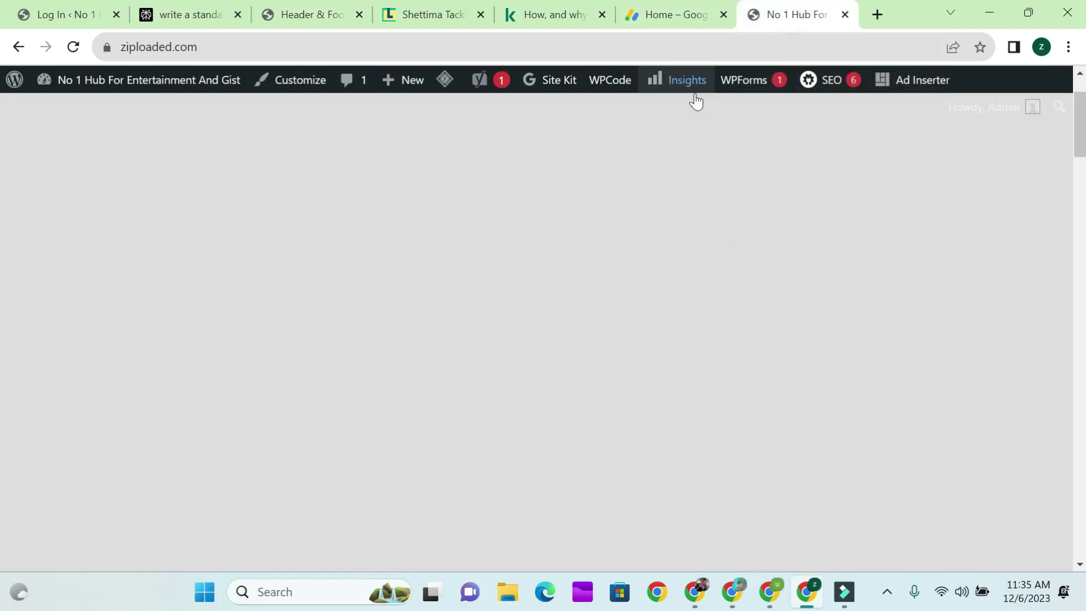
{"action": "left_click", "coordinate": [770, 591]}
{"action": "scroll", "coordinate": [746, 333], "scroll_direction": "down", "scroll_amount": 8}
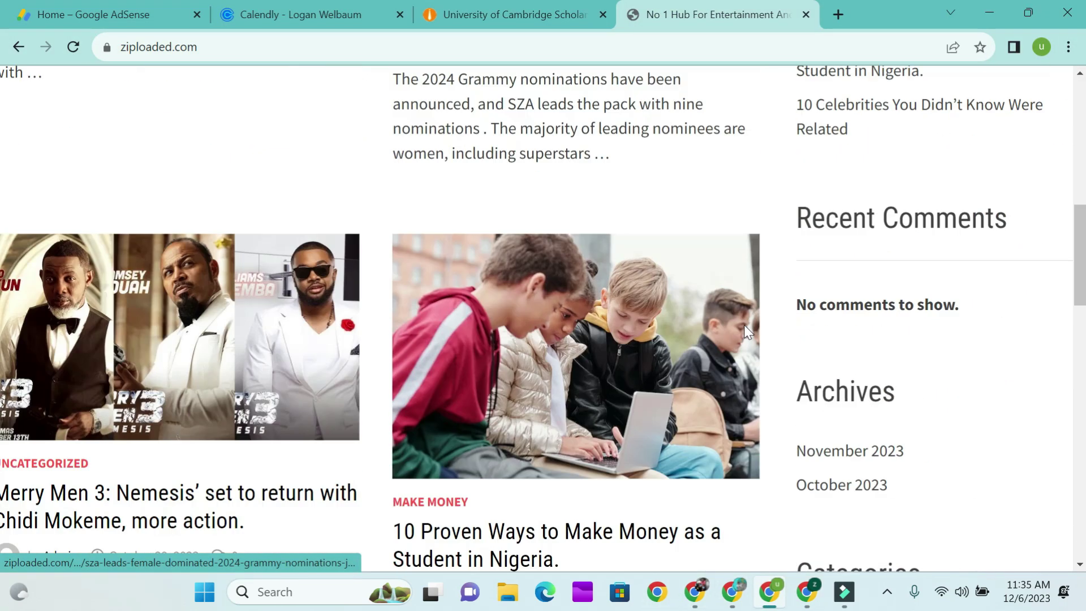
{"action": "scroll", "coordinate": [747, 333], "scroll_direction": "down", "scroll_amount": 12}
Step: Open the post "Unlocking Instagram Success" and check the whole page for ads down to the footer
{"action": "left_click", "coordinate": [595, 547]}
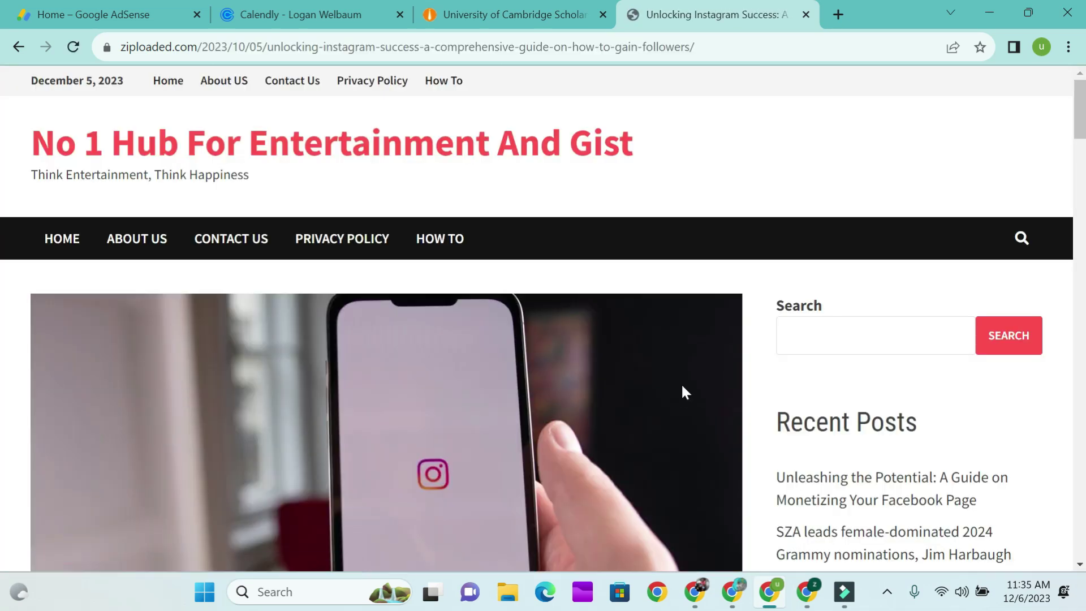
{"action": "scroll", "coordinate": [683, 385], "scroll_direction": "down", "scroll_amount": 3}
{"action": "scroll", "coordinate": [682, 387], "scroll_direction": "down", "scroll_amount": 20}
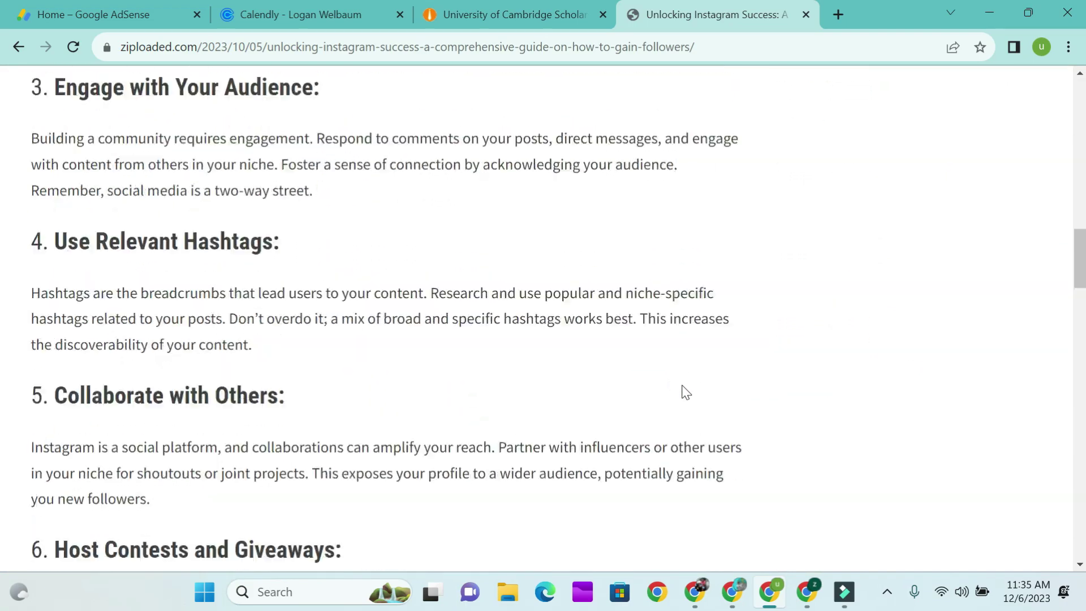
{"action": "scroll", "coordinate": [686, 392], "scroll_direction": "down", "scroll_amount": 20}
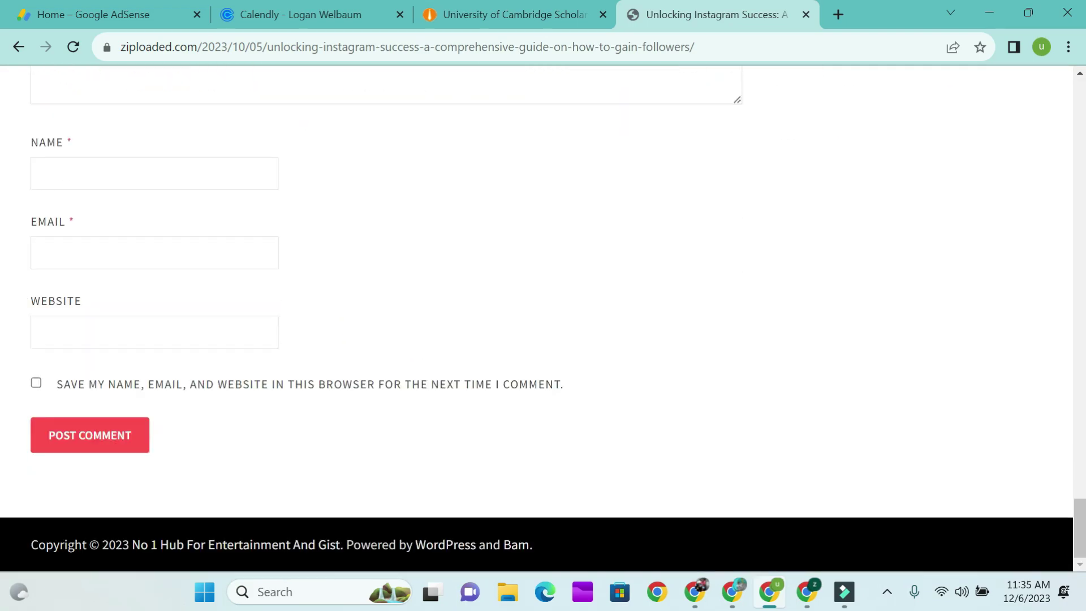
Step: Switch to the YouTube search results for the dontimtv channel in another Chrome profile
{"action": "left_click", "coordinate": [734, 593]}
{"action": "left_click", "coordinate": [708, 14]}
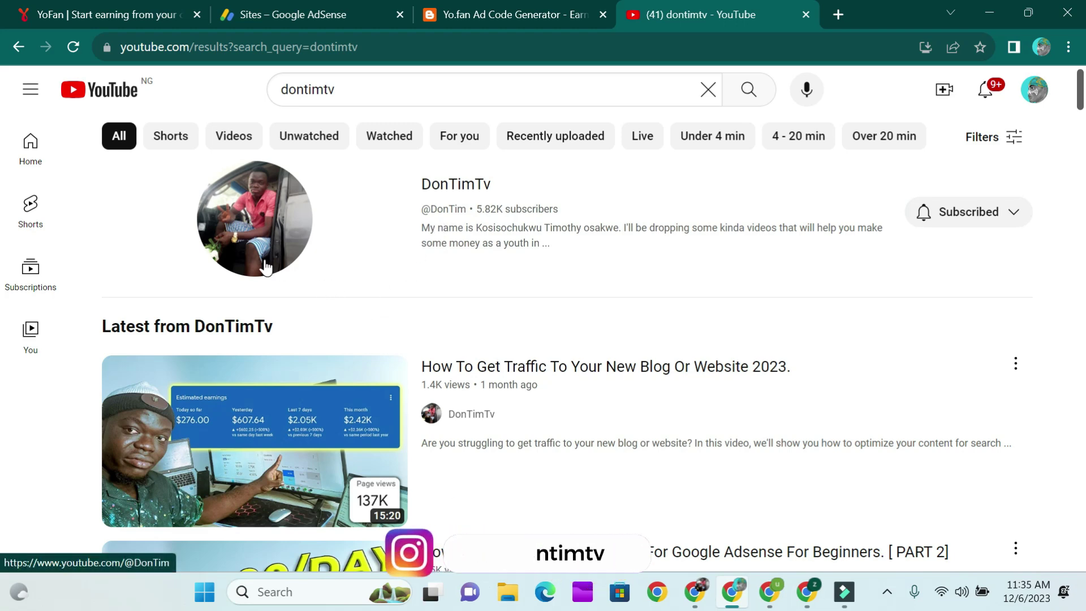
{"action": "left_click", "coordinate": [575, 287]}
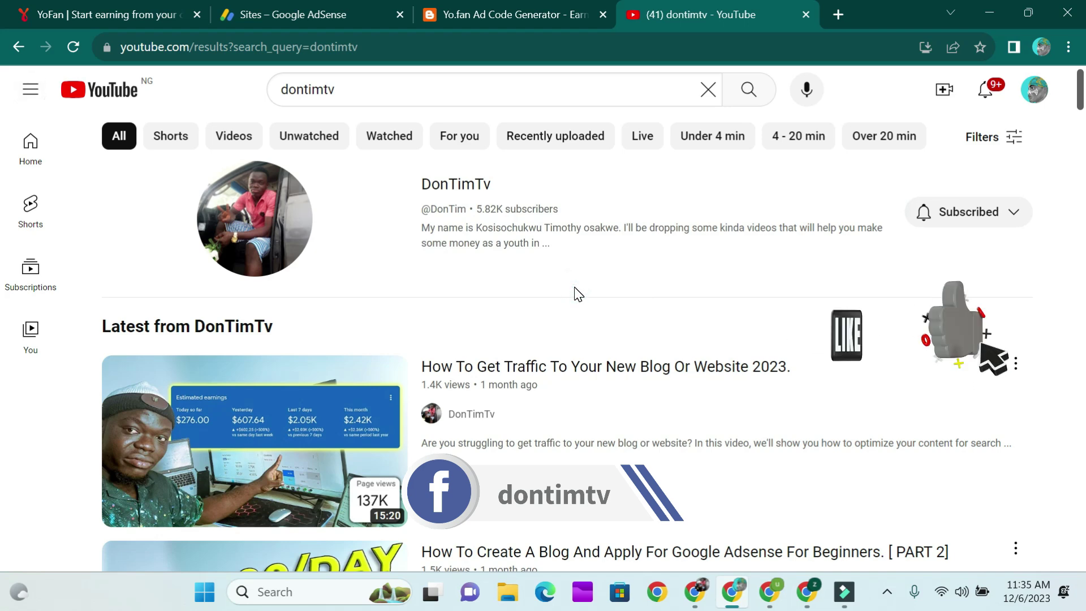